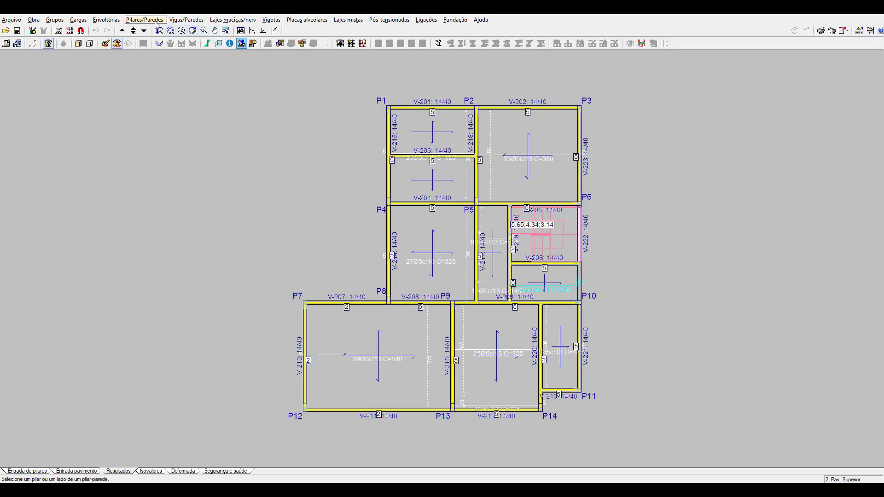
# - Open the column reinforcement editor for column P1 from the floor plan
pyautogui.click(149, 22)
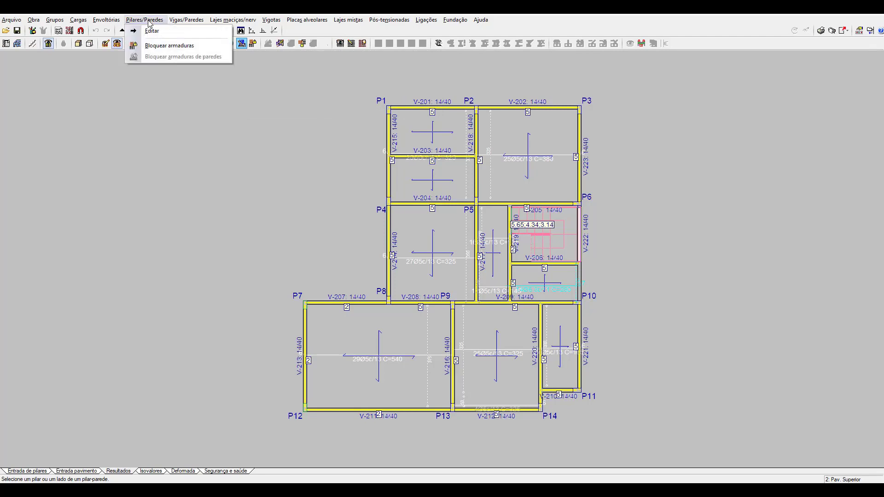
pyautogui.click(164, 32)
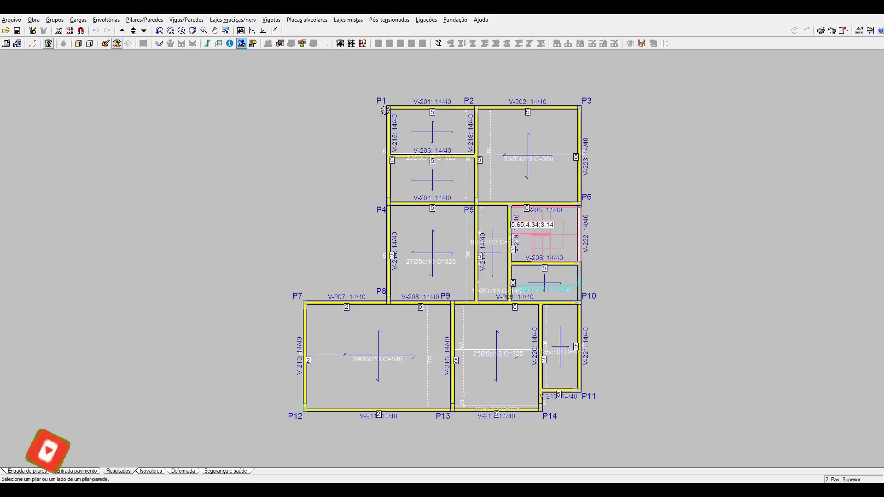
pyautogui.click(389, 111)
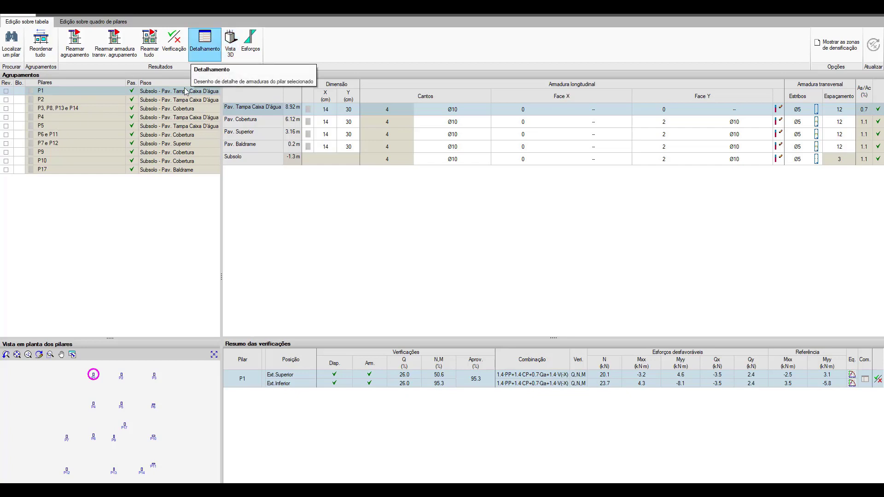
# - Examine column P1's longitudinal bars and stirrups in the 3D view, including the splice region between floors, and close the view
pyautogui.click(233, 45)
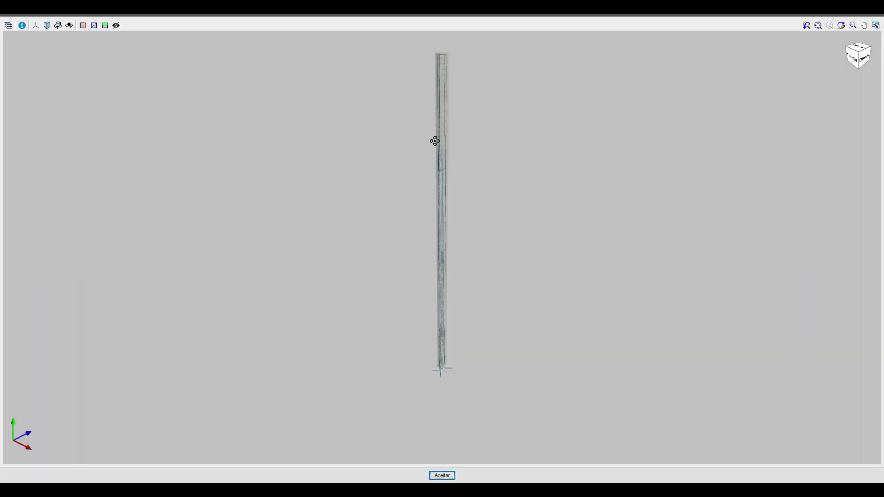
pyautogui.moveTo(435, 141); pyautogui.dragTo(441, 109)
pyautogui.scroll(5, 440, 110)
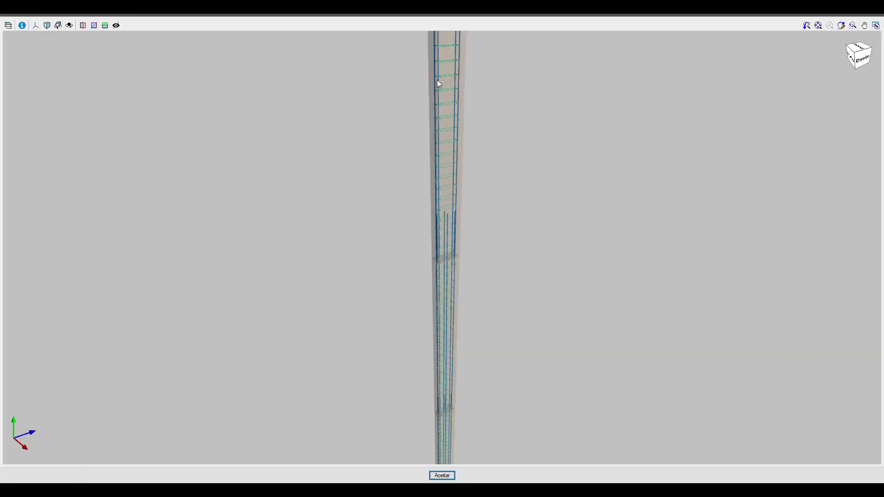
pyautogui.scroll(6, 442, 329)
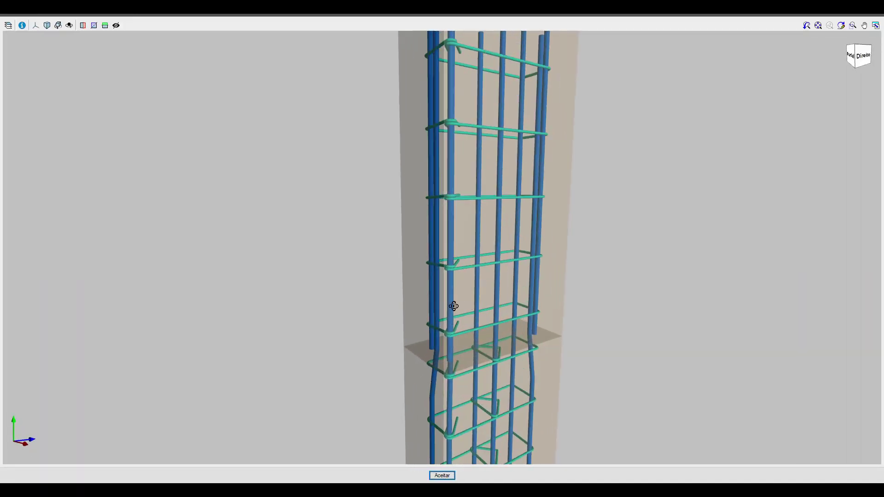
pyautogui.moveTo(454, 306); pyautogui.dragTo(461, 308)
pyautogui.moveTo(532, 289); pyautogui.dragTo(501, 303)
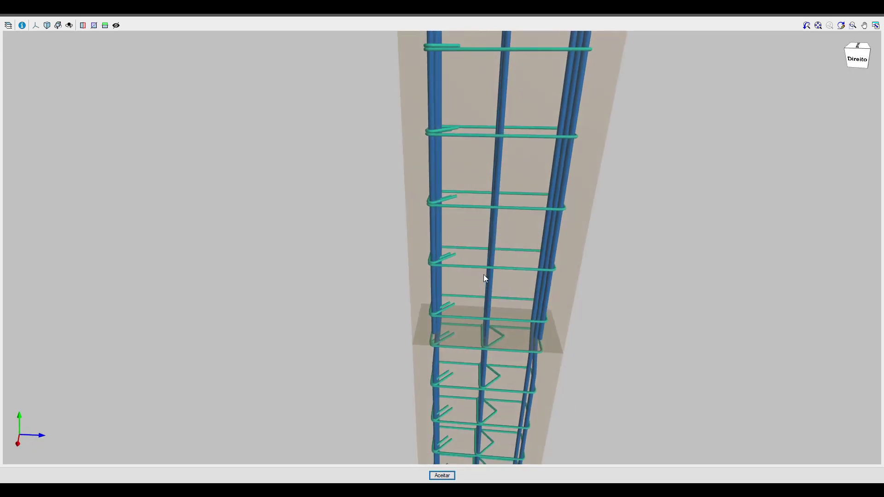
pyautogui.scroll(-3, 484, 276)
pyautogui.click(441, 476)
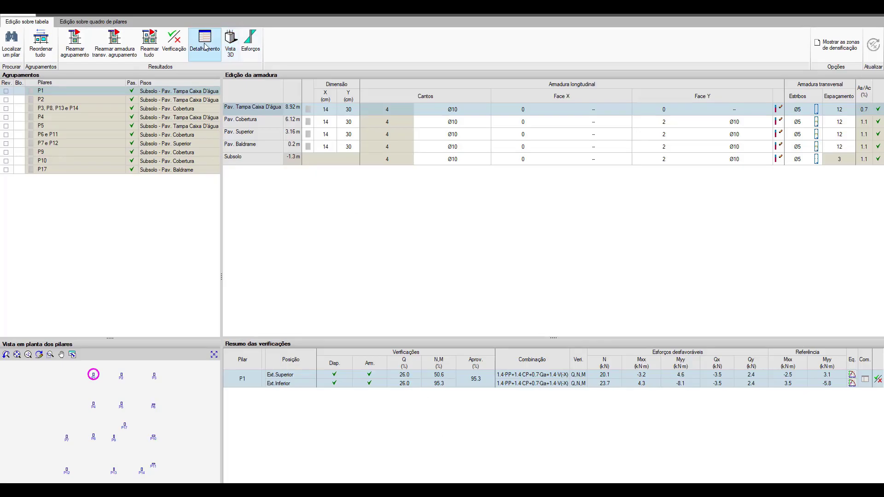
# - View the reinforcement detailing drawing of column P1 around Pav. Cobertura and Pav. Superior, and close it
pyautogui.click(244, 42)
pyautogui.scroll(5, 418, 221)
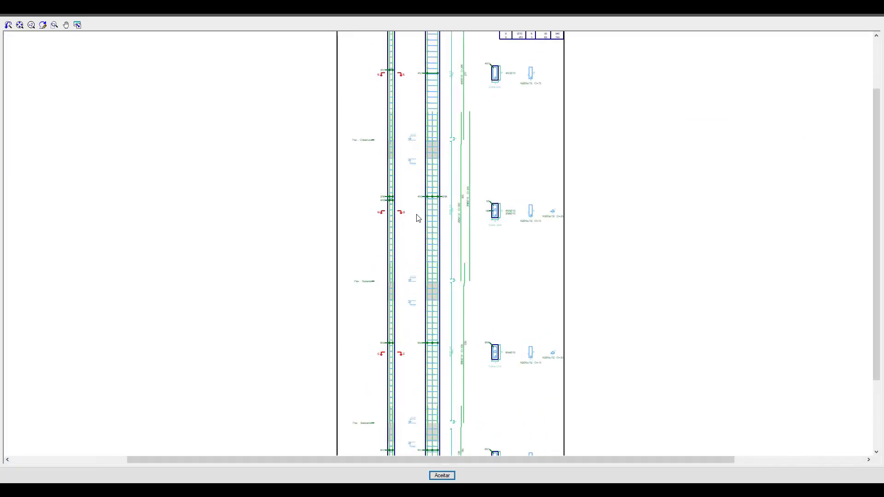
pyautogui.scroll(-3, 400, 350)
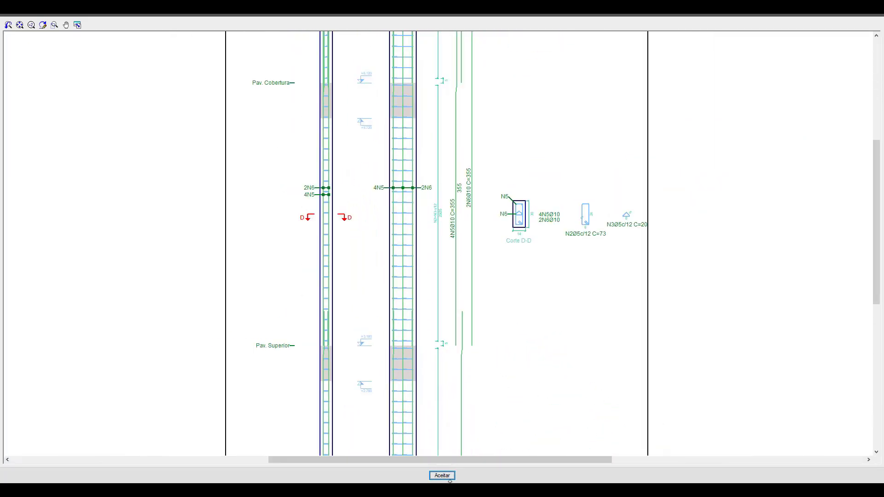
pyautogui.click(441, 476)
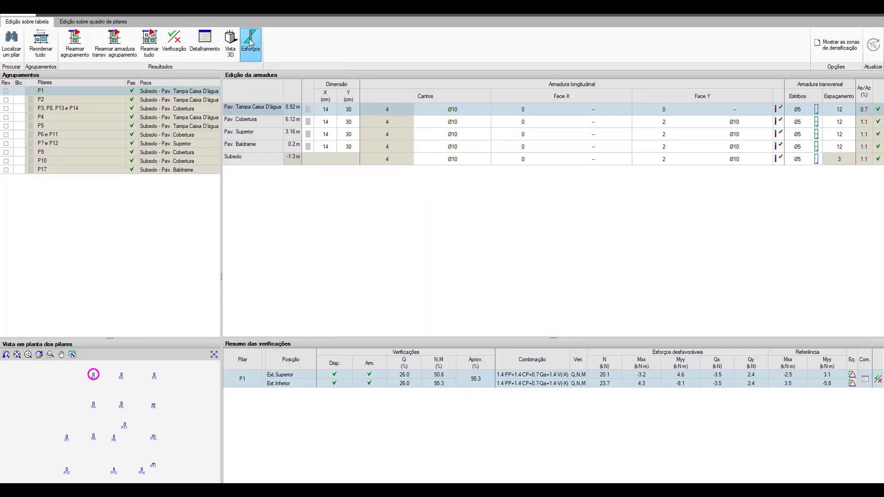
# - Review column P1's internal force diagrams for the combination 1.4·PP+1.4·CP+0.7·Qa+1.4·V(+X), and close them
pyautogui.click(250, 39)
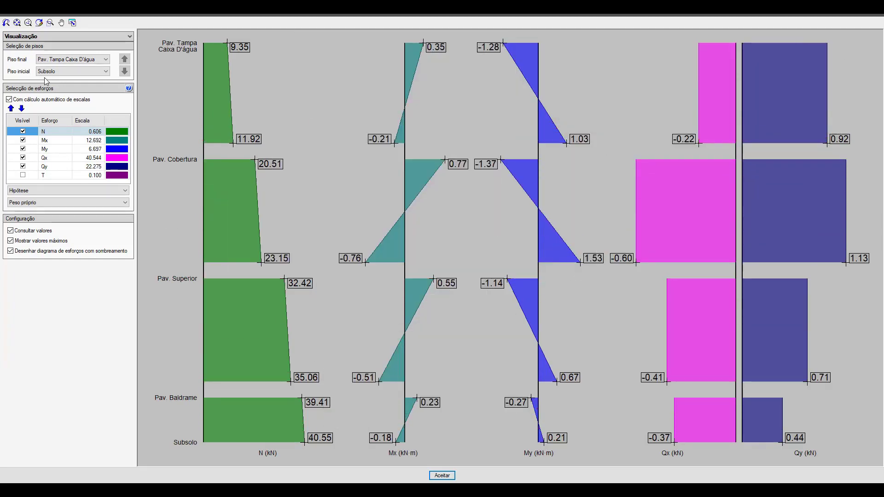
pyautogui.click(33, 192)
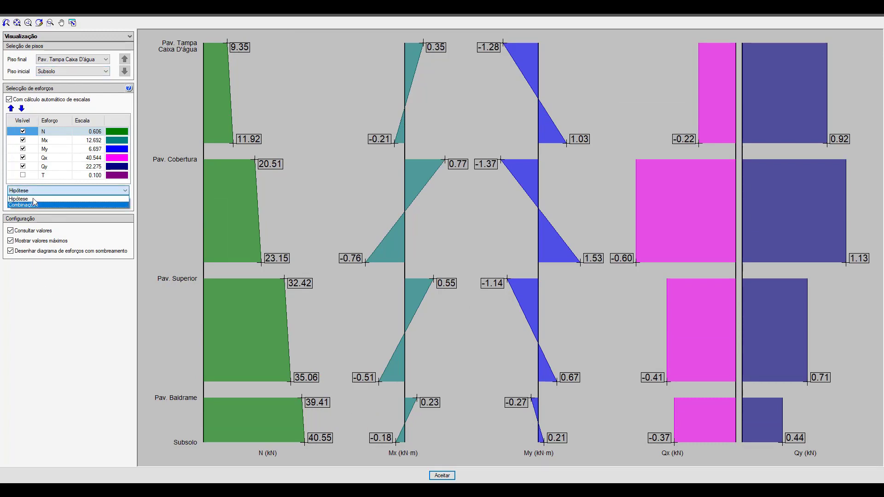
pyautogui.click(33, 204)
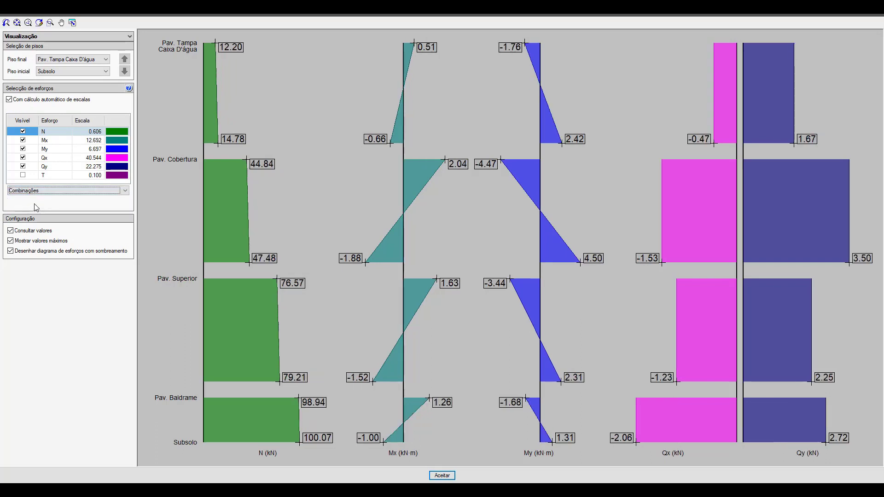
pyautogui.click(37, 203)
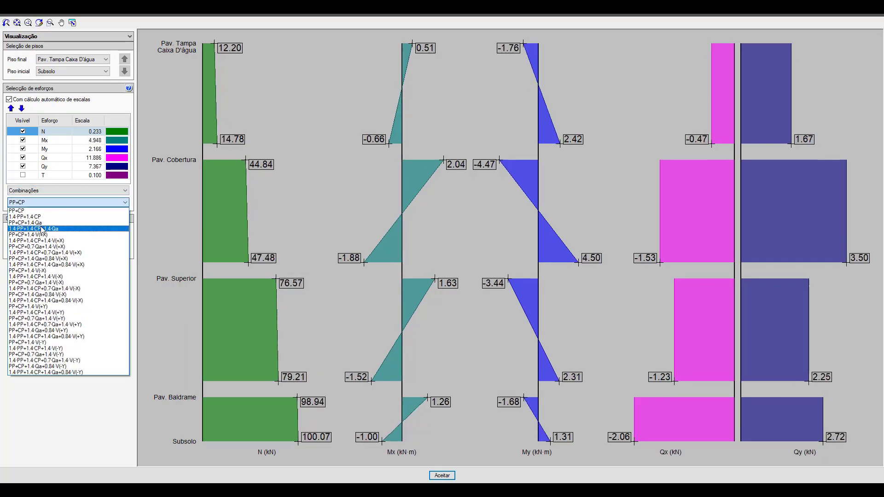
pyautogui.click(57, 255)
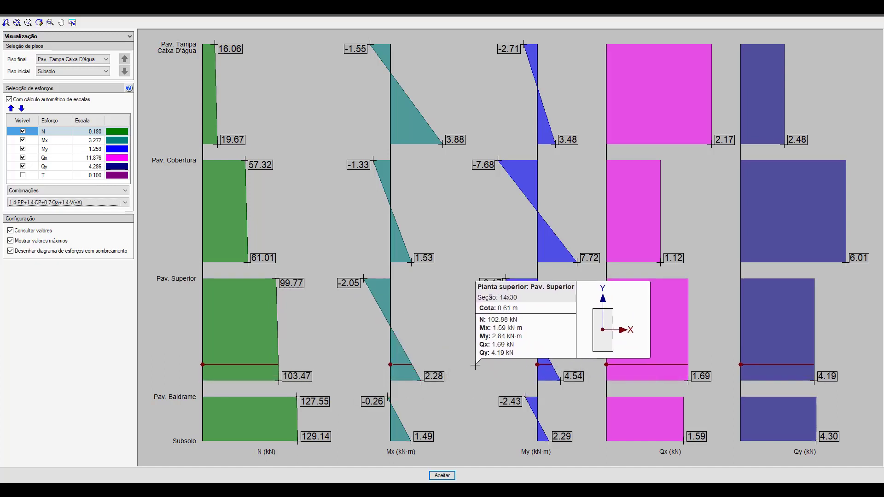
pyautogui.click(443, 477)
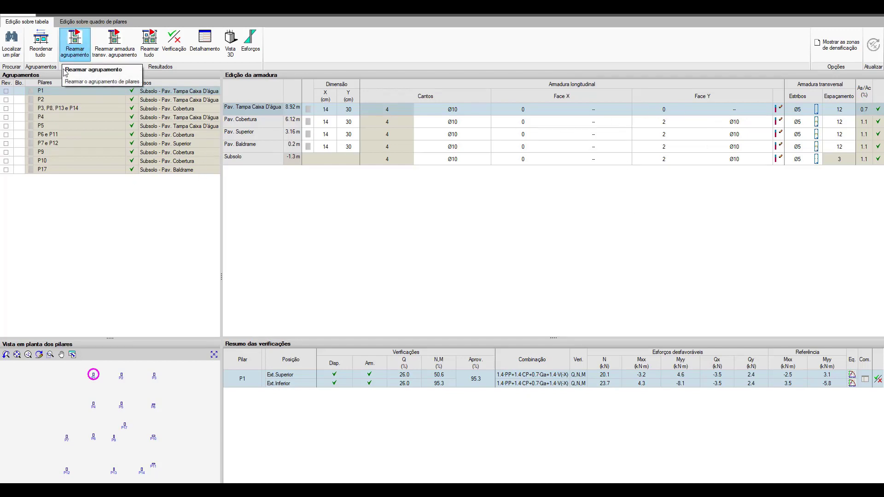
# - Check the reinforcement table of the group P3, P8, P13 and P14, and return to column P1
pyautogui.click(65, 109)
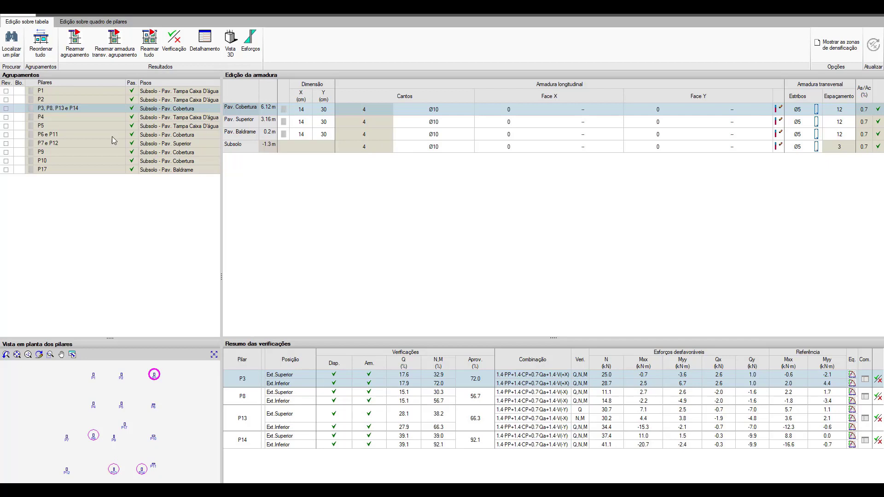
pyautogui.click(53, 94)
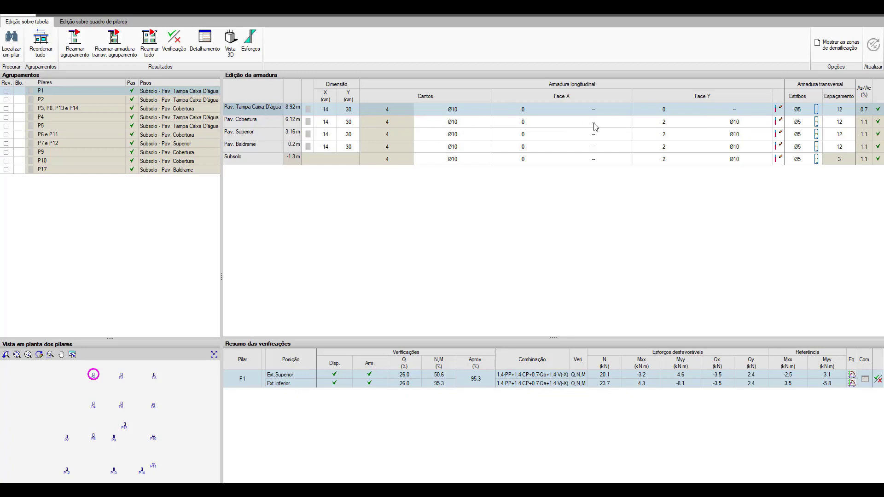
# - Compare cross-sections D-D and E-E in column P1's detailing drawing to check their bars and stirrups, and close the drawing
pyautogui.click(205, 45)
pyautogui.scroll(5, 428, 157)
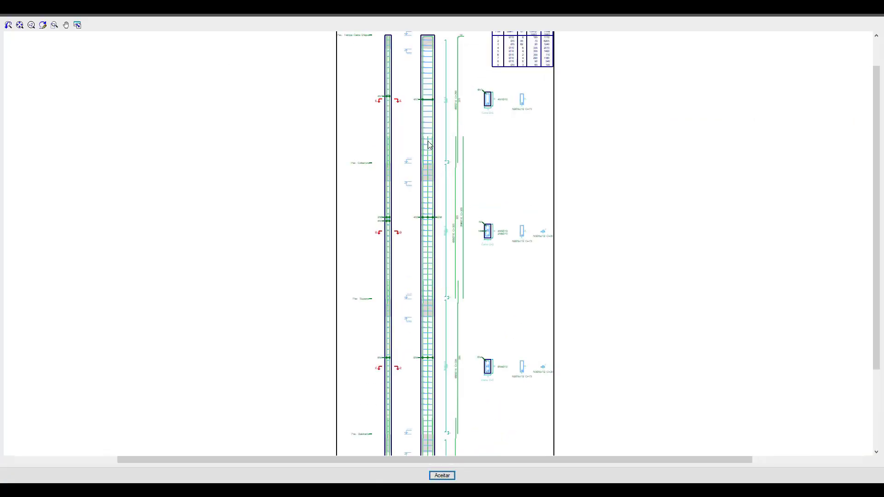
pyautogui.scroll(6, 599, 372)
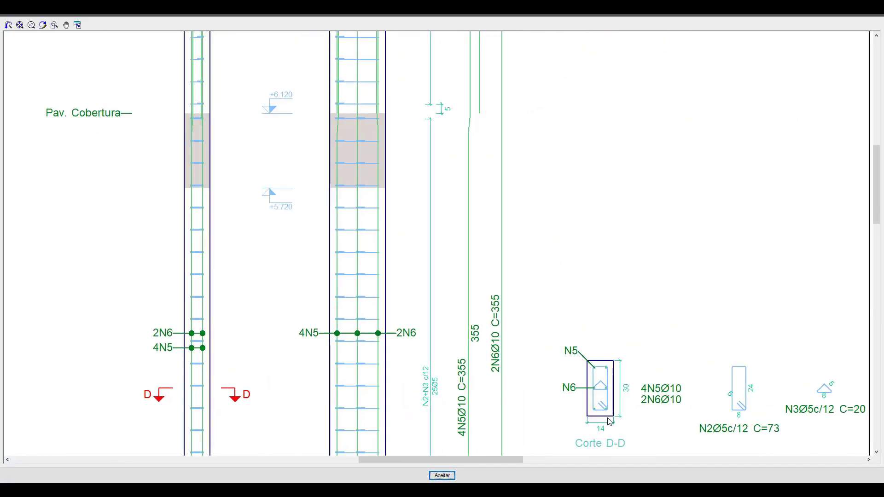
pyautogui.scroll(-8, 614, 388)
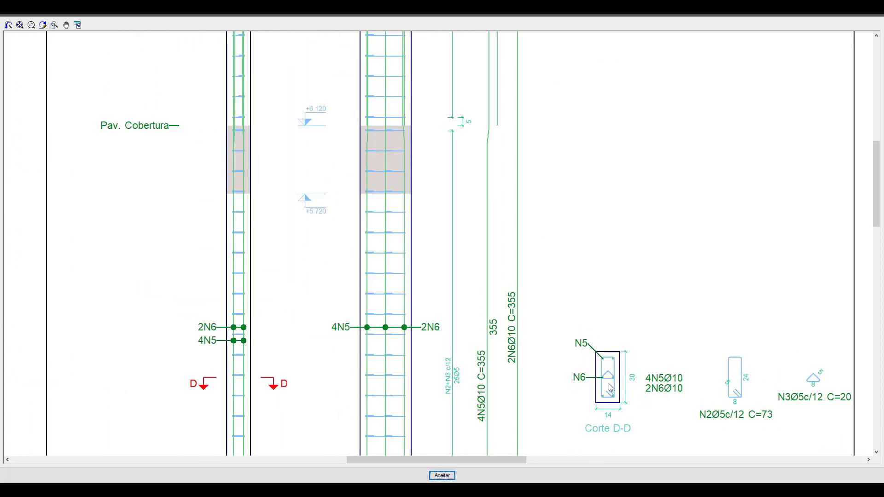
pyautogui.scroll(2, 158, 138)
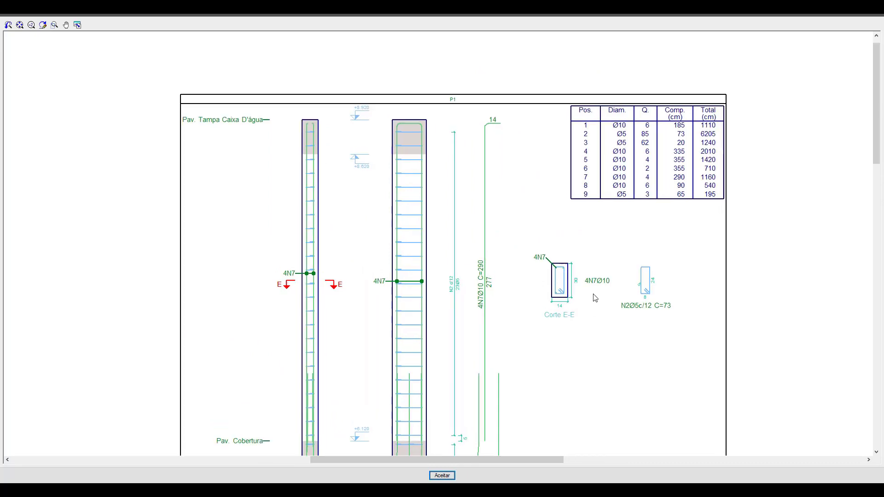
pyautogui.scroll(4, 594, 295)
pyautogui.scroll(-6, 562, 275)
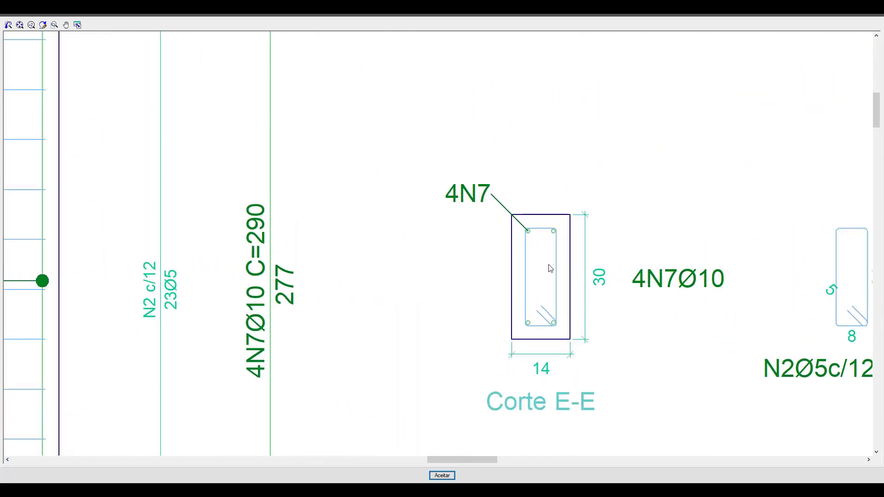
pyautogui.click(441, 475)
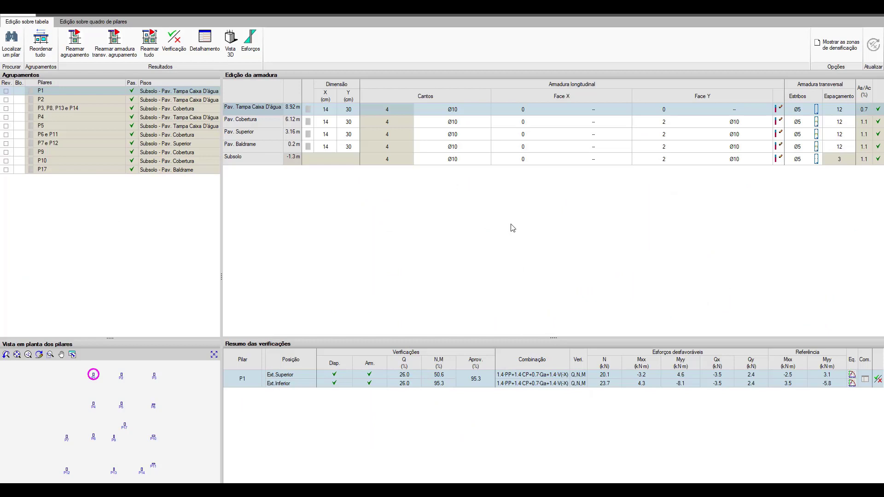
# - Set the number of Face Y longitudinal bars to 2 for P1's Pav. Tampa Caixa D'água segment
pyautogui.click(664, 111)
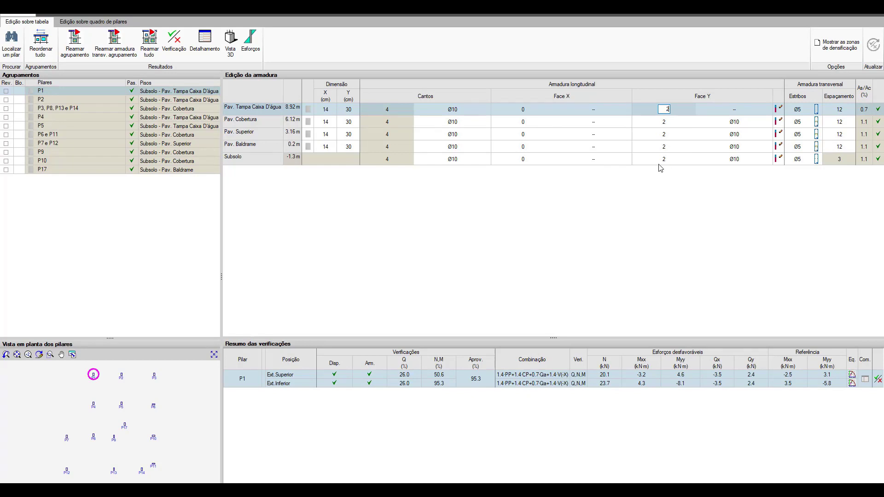
pyautogui.click(668, 126)
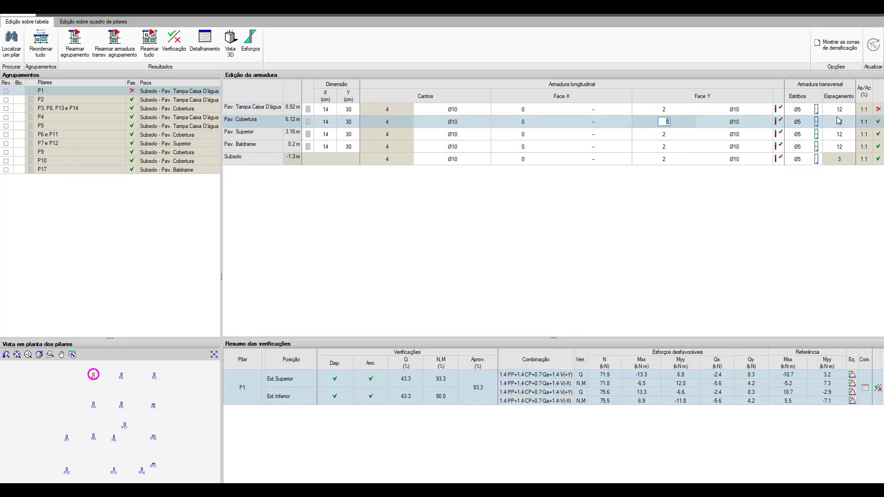
# - Review the Pav. Tampa Caixa D'água segment's verification summary and inspect the stirrup arrangement used at Pav. Cobertura
pyautogui.click(868, 111)
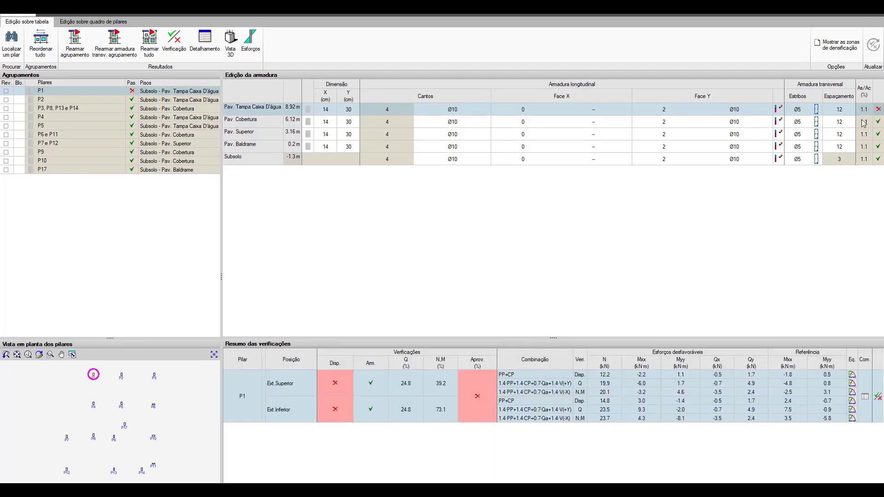
pyautogui.click(817, 124)
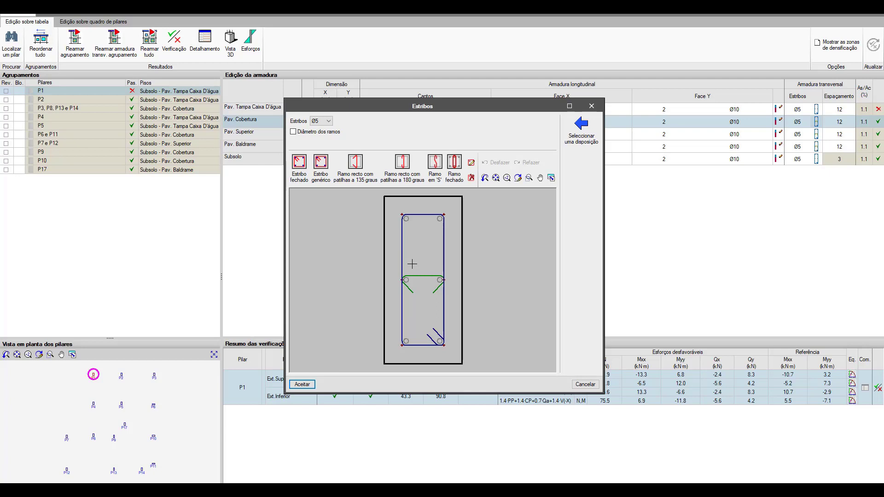
pyautogui.click(303, 385)
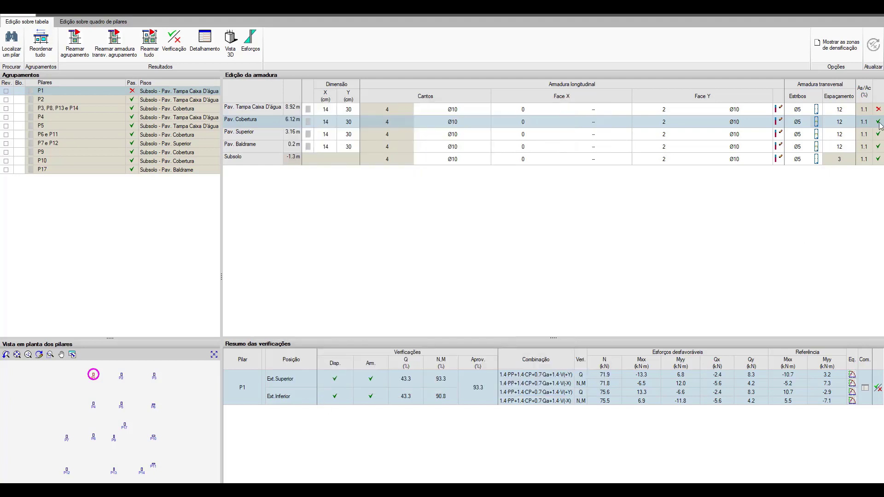
# - Add a straight branch with 180-degree hooks between the middle bars in the Pav. Tampa Caixa D'água stirrup layout
pyautogui.click(818, 109)
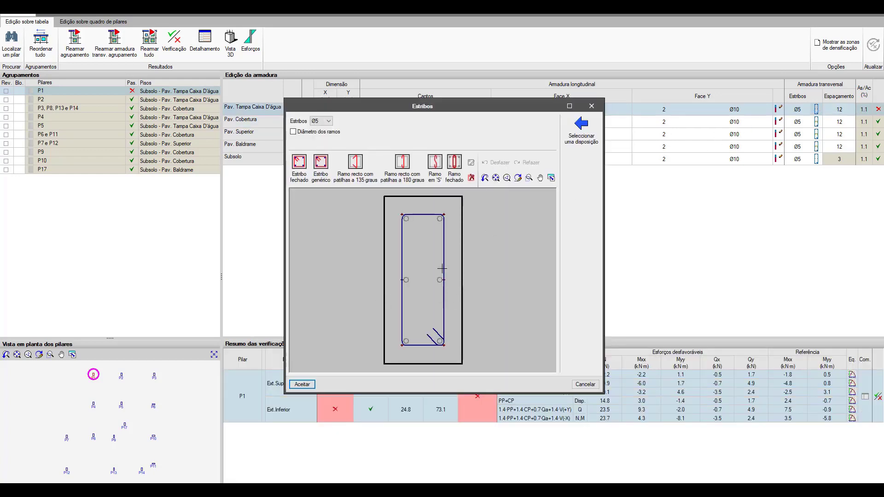
pyautogui.click(402, 168)
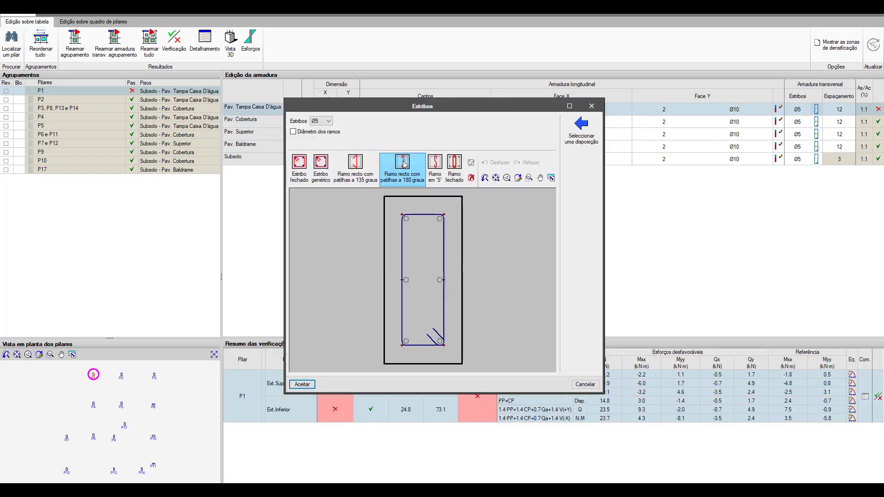
pyautogui.click(407, 281)
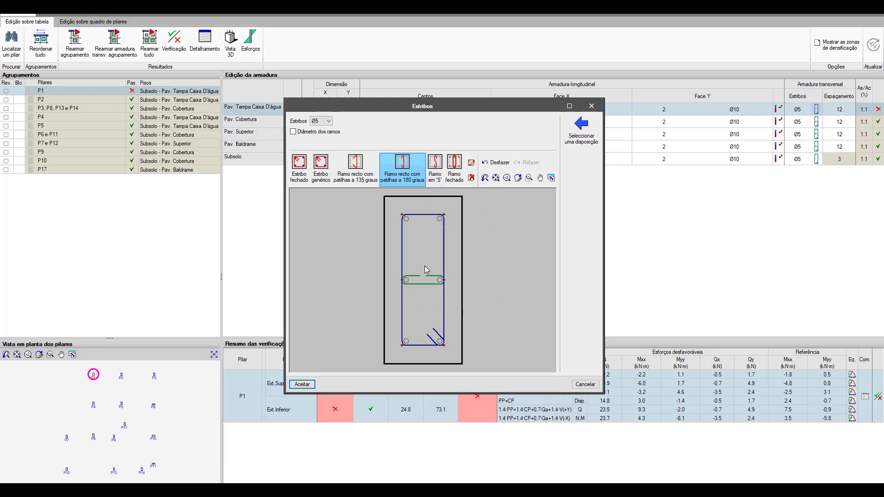
# - Delete the straight 180-degree-hook branch from the Pav. Tampa Caixa D'água stirrup layout
pyautogui.click(471, 178)
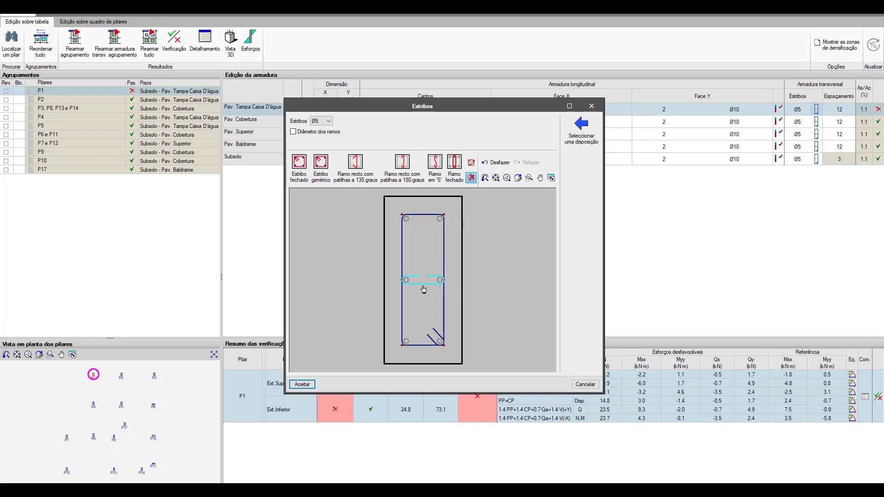
pyautogui.click(471, 179)
pyautogui.click(431, 271)
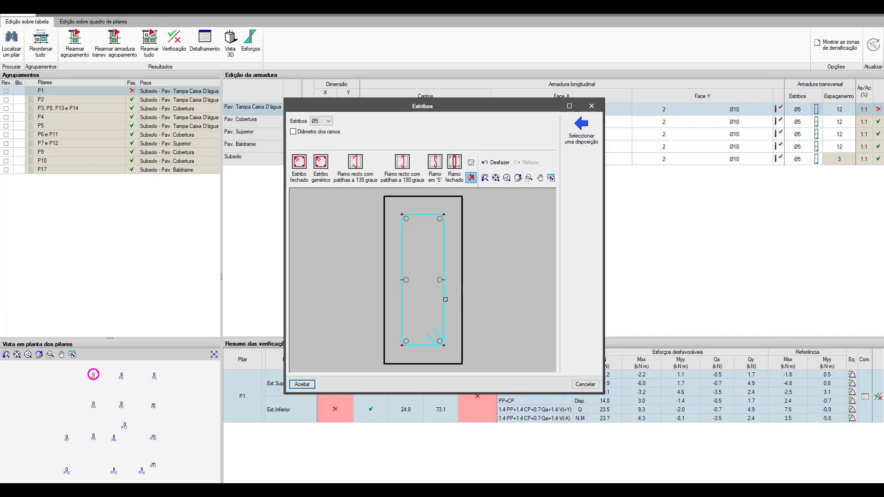
# - Add a straight branch with 135-degree hooks between the middle bars in P1's Pav. Tampa Caixa D'água stirrup layout, and update the checks
pyautogui.click(358, 175)
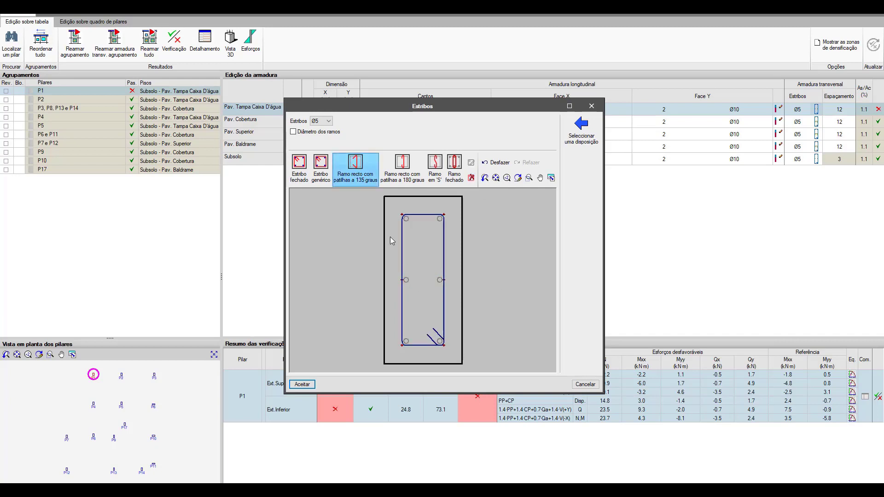
pyautogui.click(410, 282)
pyautogui.click(302, 385)
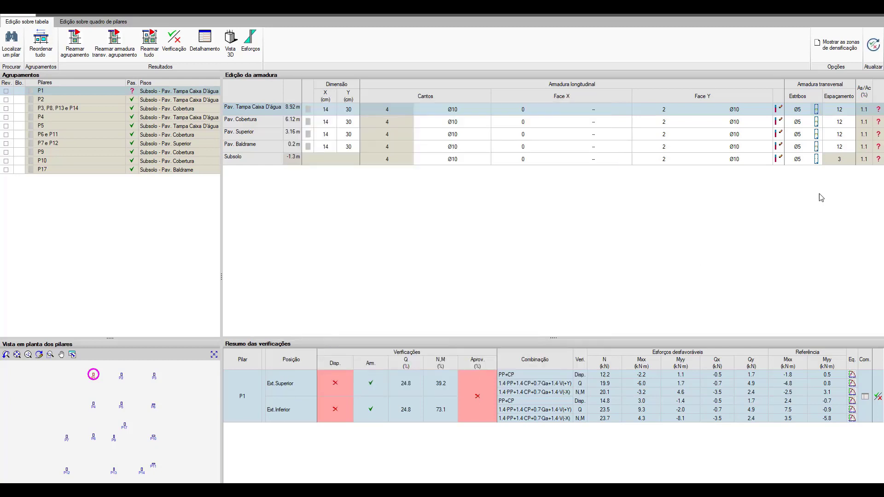
pyautogui.click(876, 47)
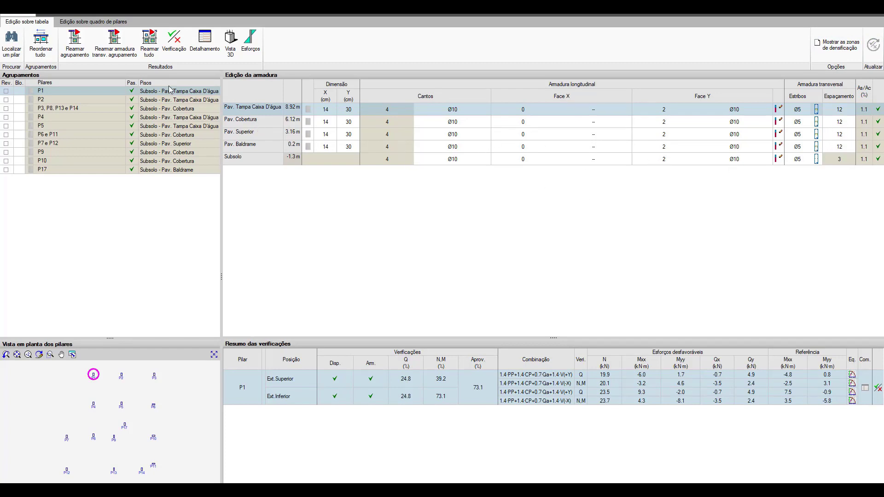
# - Set P2's corner and Face Y bars to Ø12.5 for the Pav. Tampa Caixa D'água segment, and update the checks
pyautogui.click(62, 98)
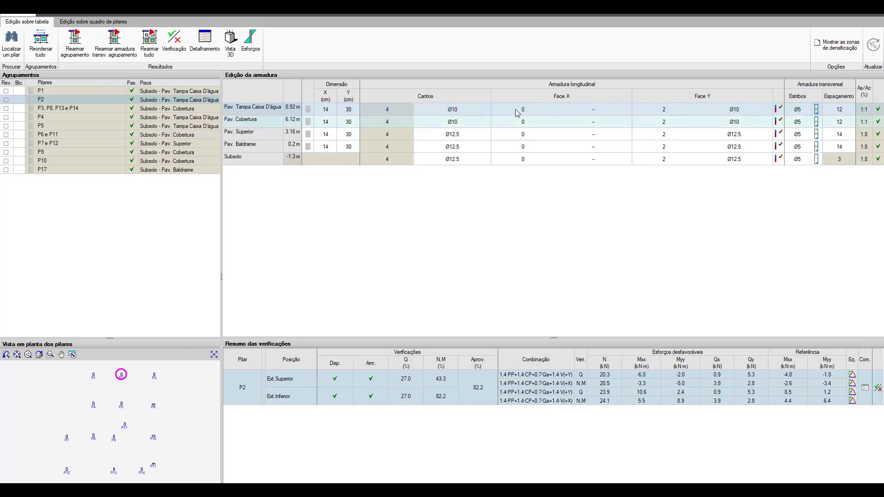
pyautogui.click(452, 110)
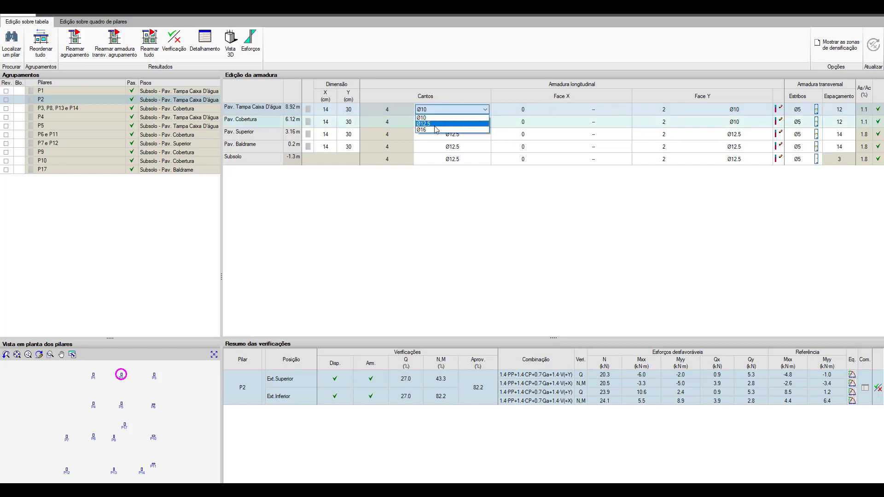
pyautogui.click(455, 122)
pyautogui.click(735, 111)
pyautogui.click(734, 112)
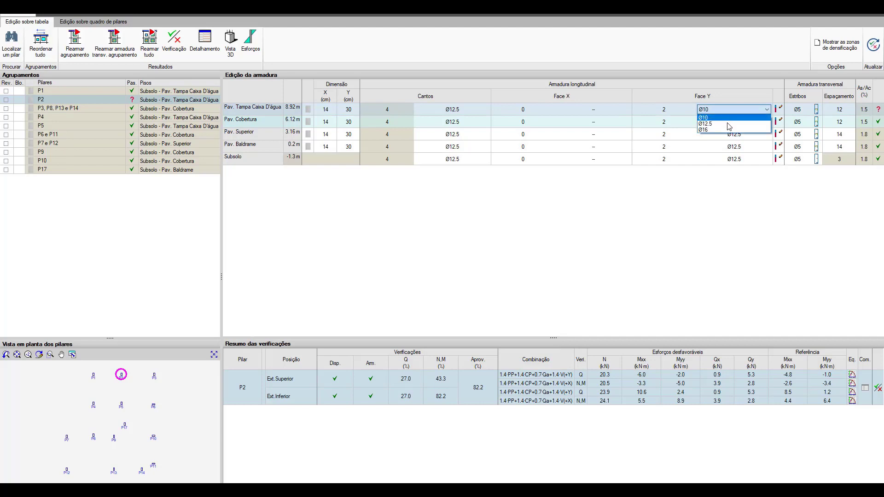
pyautogui.click(728, 124)
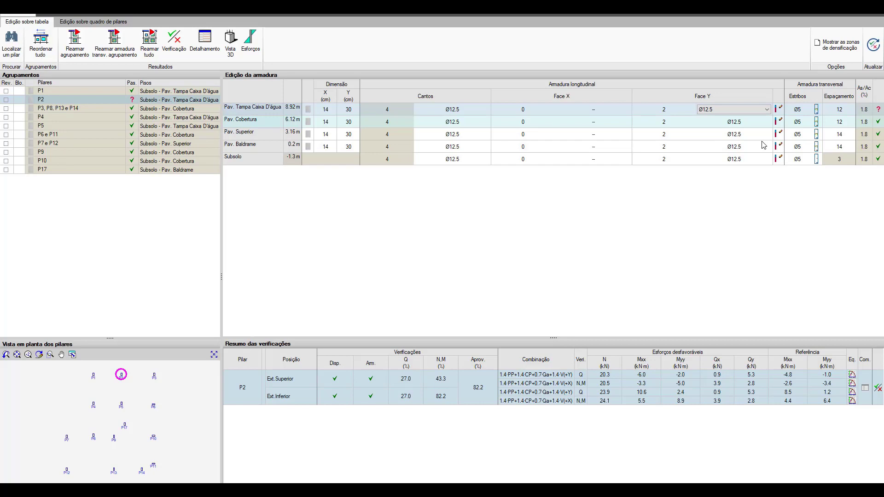
pyautogui.click(873, 45)
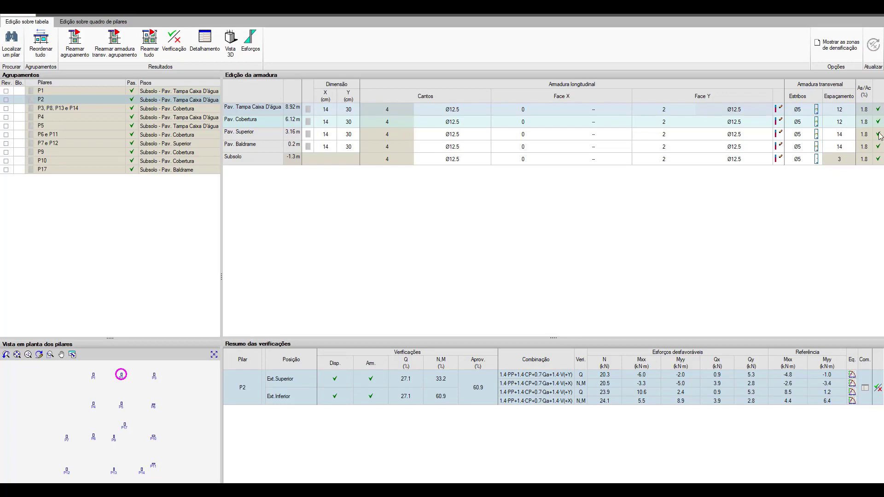
# - Examine the detailing drawing of the P3, P8, P13 and P14 group, including its cross-sections
pyautogui.click(81, 109)
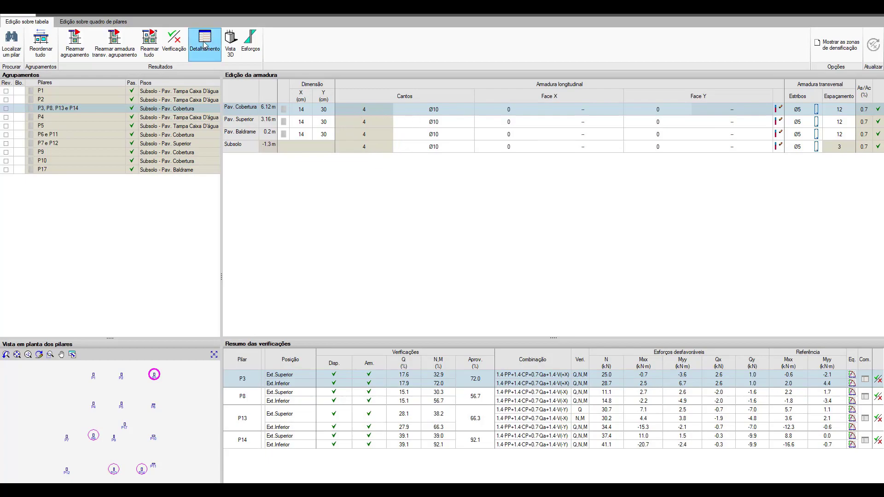
pyautogui.click(214, 47)
pyautogui.scroll(1, 496, 329)
pyautogui.scroll(3, 497, 328)
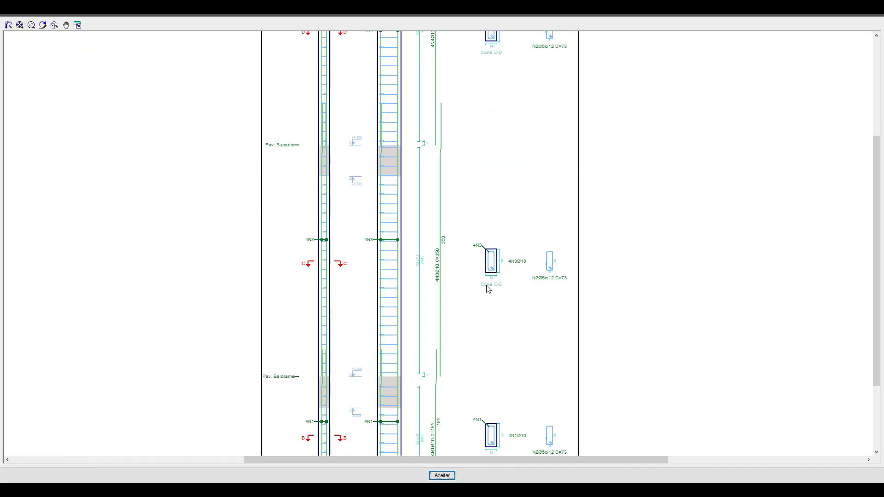
pyautogui.scroll(-5, 476, 292)
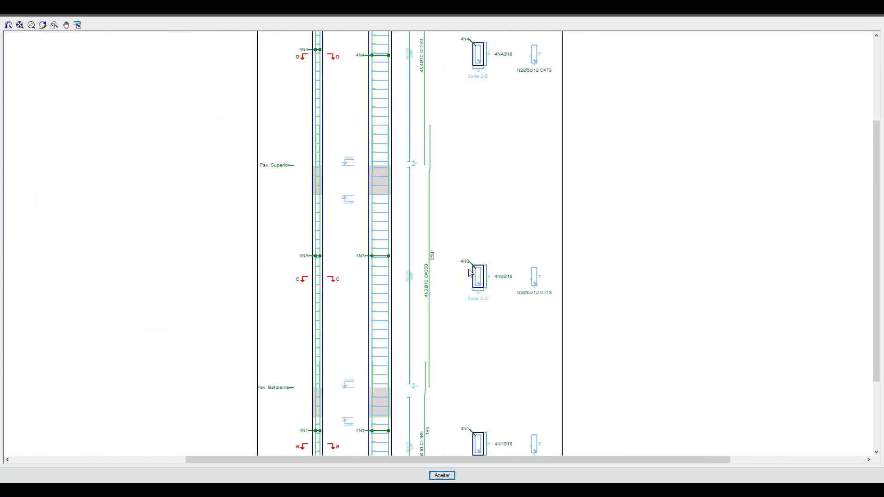
pyautogui.click(442, 476)
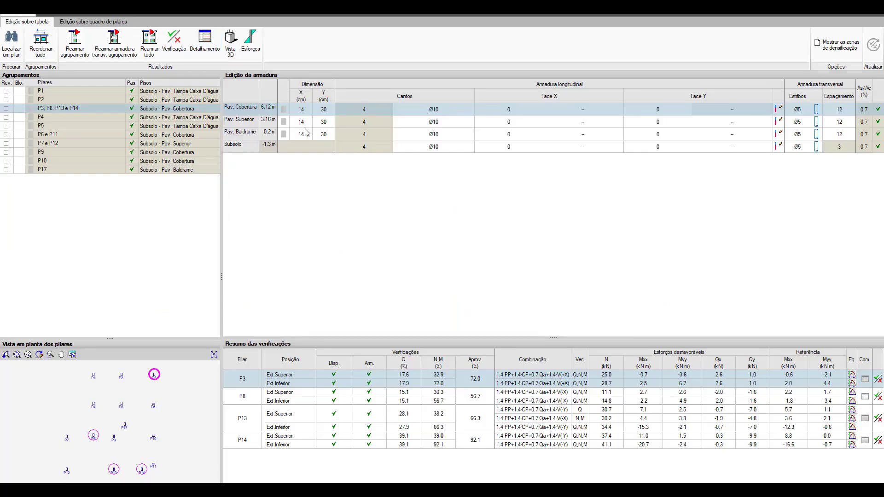
# - Review the reinforcement of P4 and P5, then leave column editing to inspect P5's surroundings on the Pav. Superior plan
pyautogui.click(56, 118)
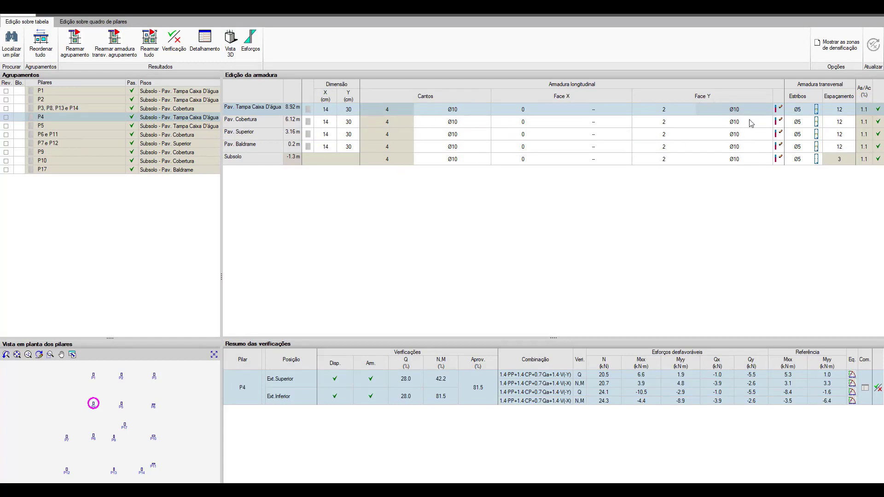
pyautogui.click(51, 125)
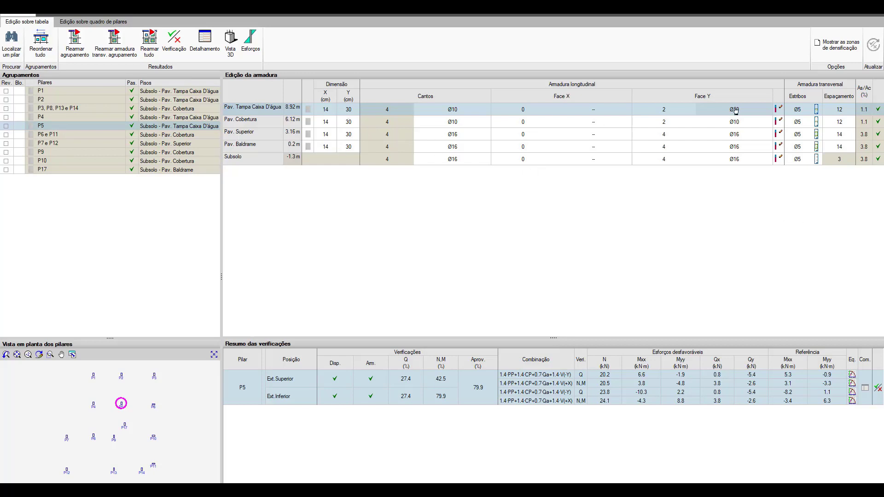
pyautogui.click(874, 15)
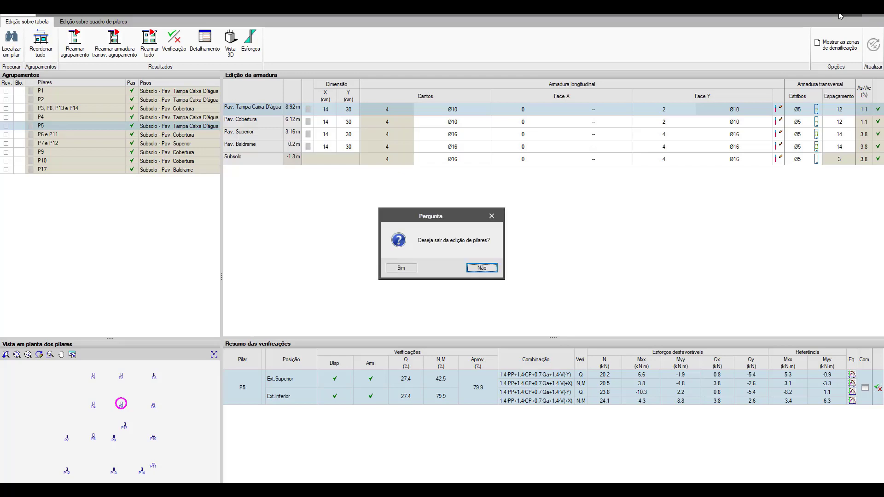
pyautogui.click(402, 269)
pyautogui.scroll(8, 482, 196)
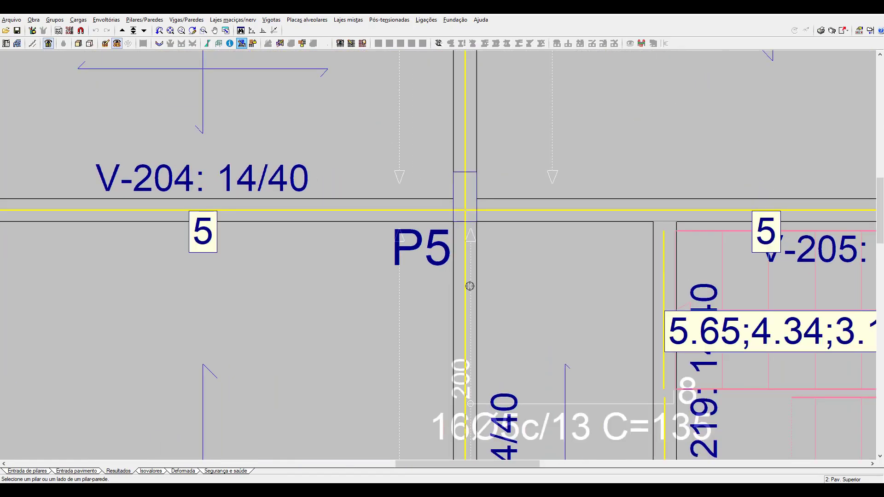
pyautogui.scroll(-4, 465, 282)
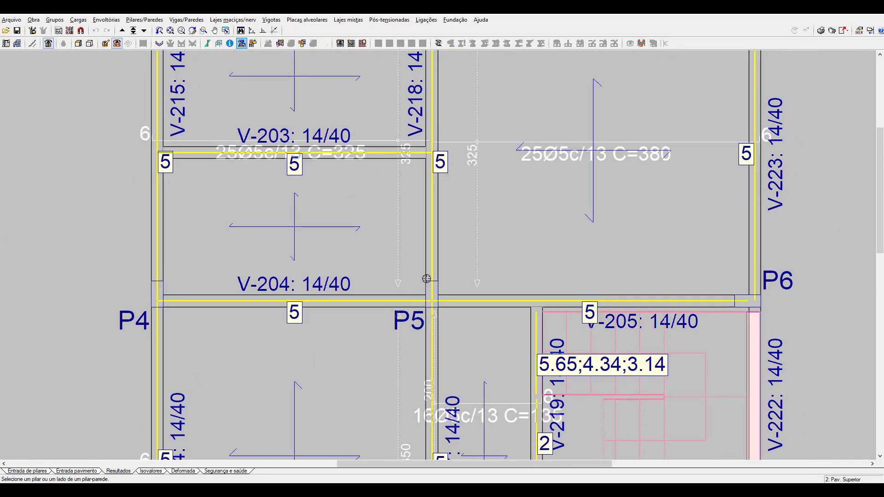
pyautogui.scroll(-1, 457, 271)
pyautogui.moveTo(456, 271); pyautogui.dragTo(435, 301, button='middle')
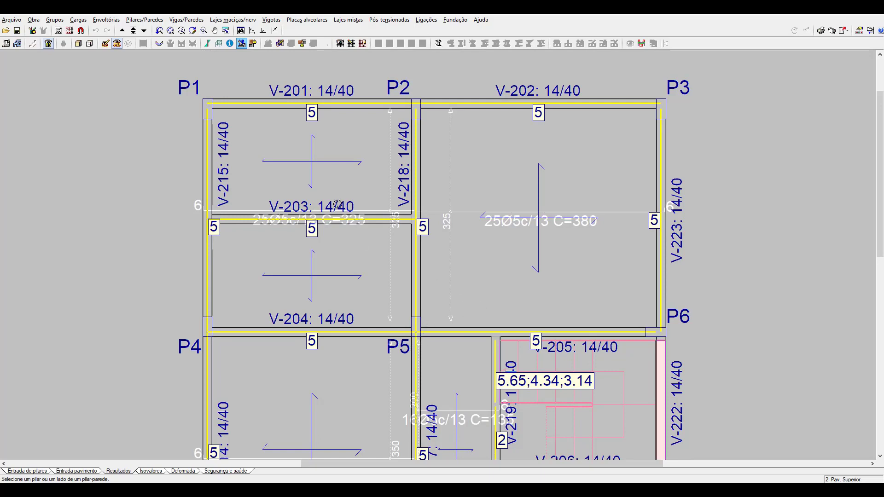
# - Reopen column P5 for editing, set its Y dimension to 40 cm at Pav. Baldrame, and redesign the group's reinforcement
pyautogui.click(410, 328)
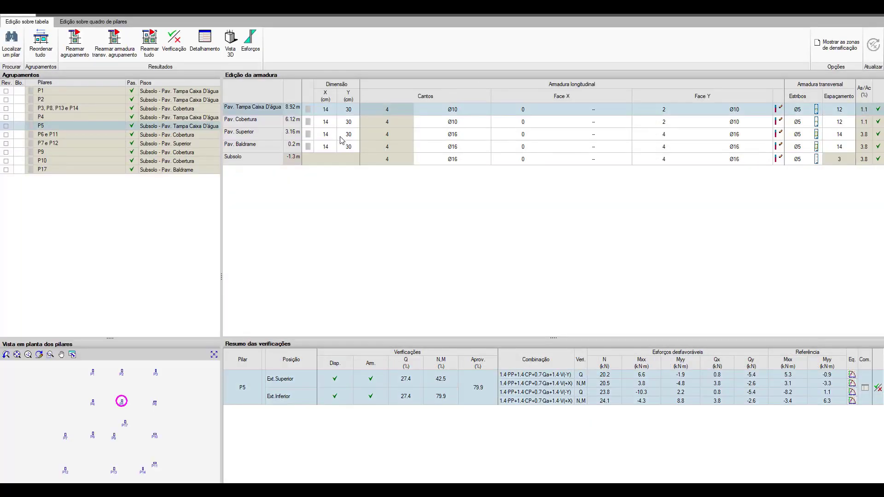
pyautogui.click(348, 146)
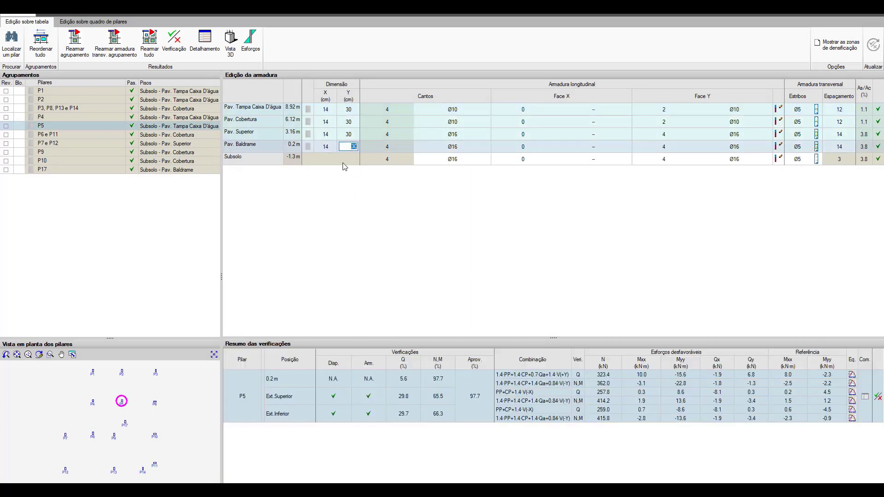
pyautogui.write('40')
pyautogui.press('Return')
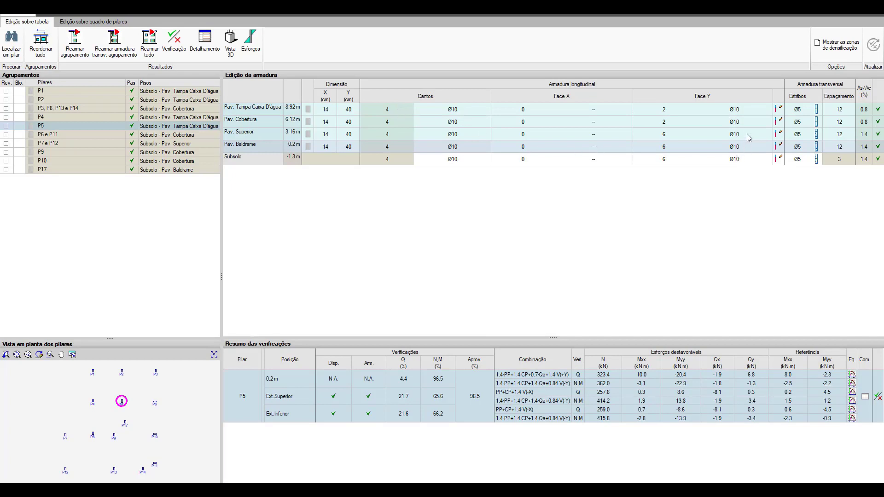
pyautogui.click(75, 42)
pyautogui.click(367, 275)
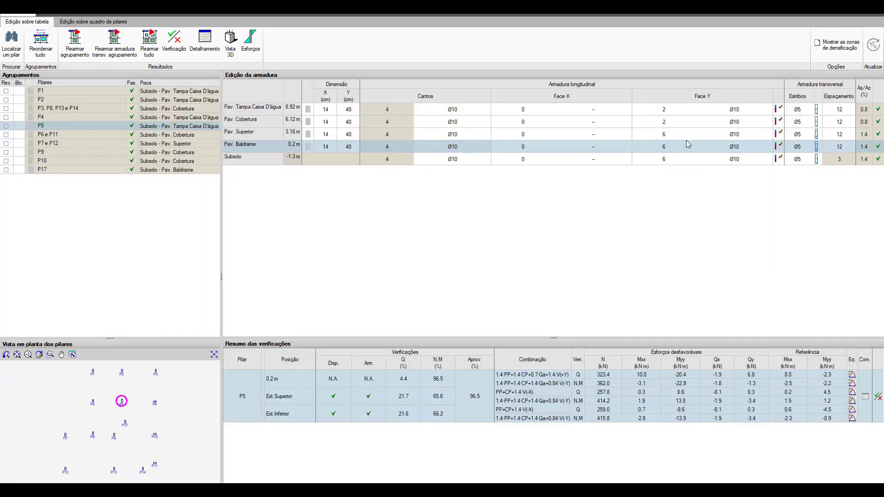
# - Examine P5's detailing drawing, focusing on the bars and stirrups in its cross-sections
pyautogui.click(204, 41)
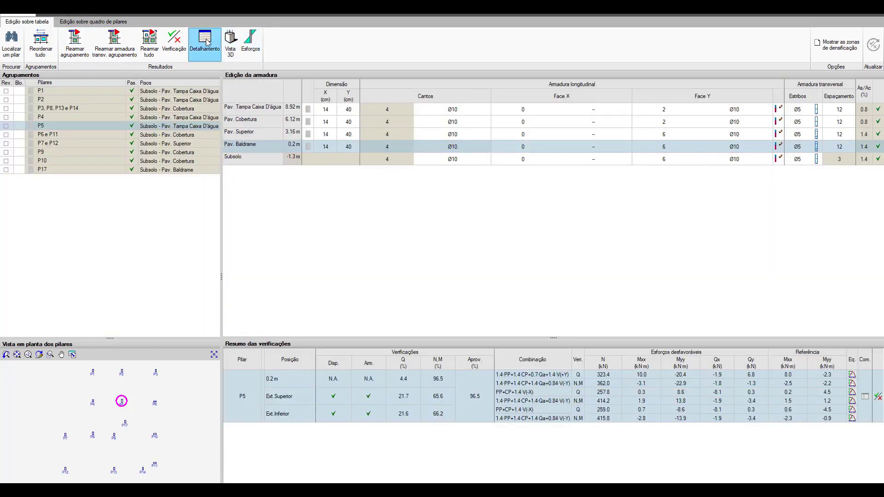
pyautogui.scroll(8, 461, 263)
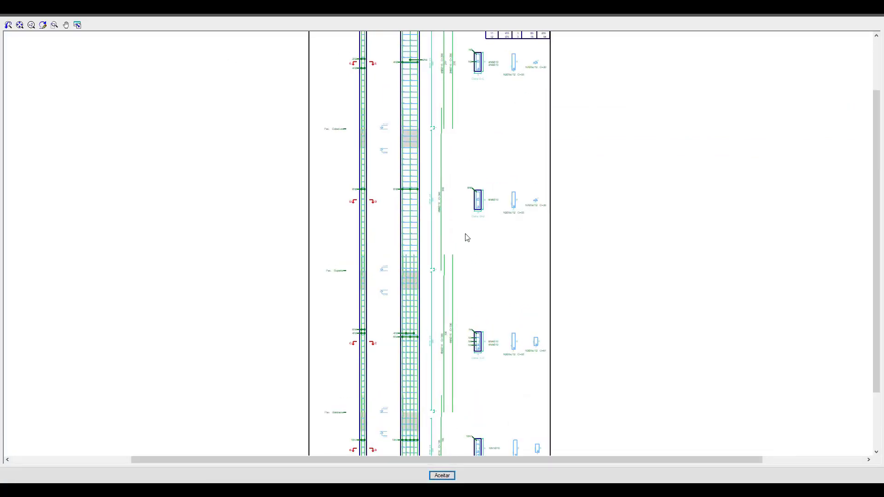
pyautogui.scroll(2, 486, 383)
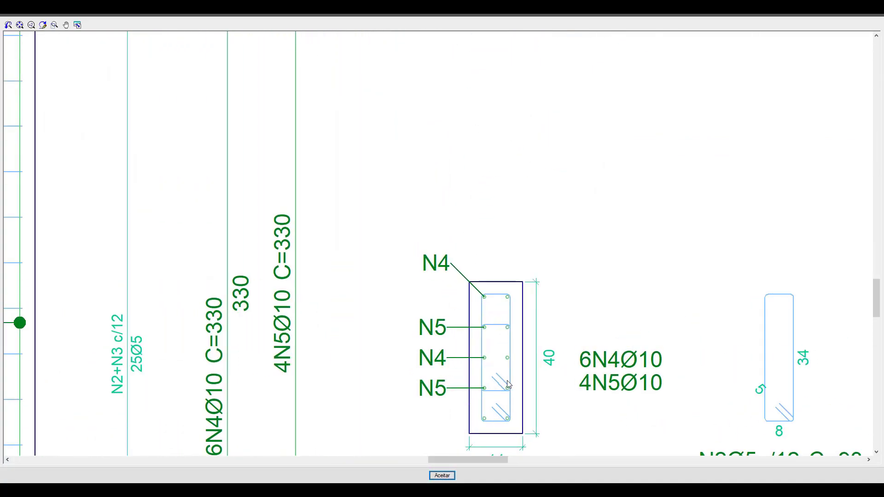
pyautogui.click(443, 475)
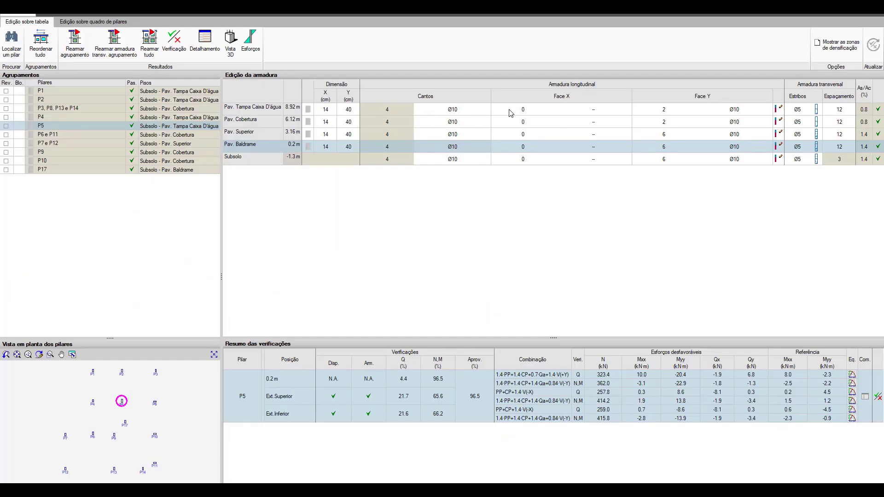
# - Try a 35 cm Y dimension on P5's Pav. Tampa Caixa D'água segment, and restore it to 40 cm
pyautogui.moveTo(508, 110); pyautogui.dragTo(504, 148)
pyautogui.click(353, 111)
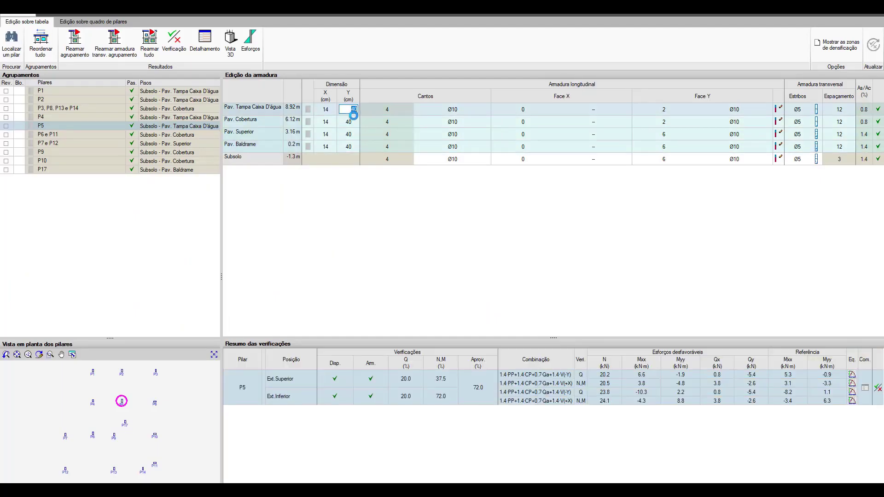
pyautogui.write('35')
pyautogui.press('Return')
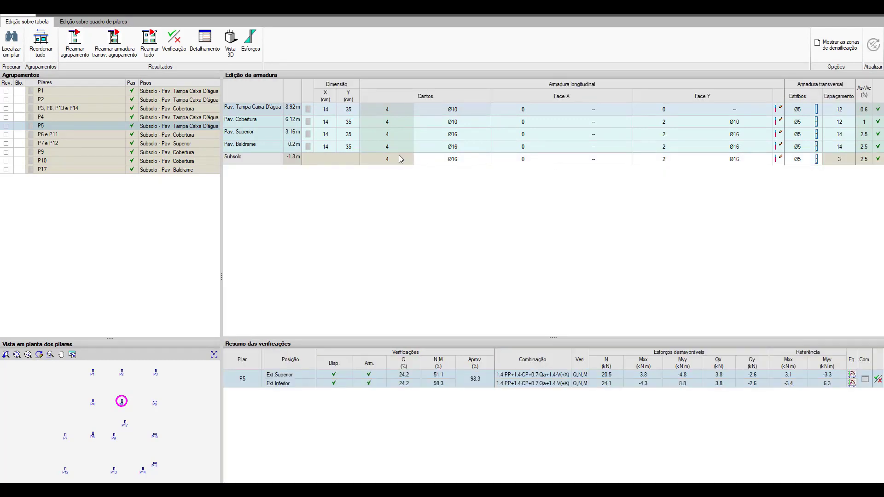
pyautogui.click(350, 113)
pyautogui.write('40')
pyautogui.press('Return')
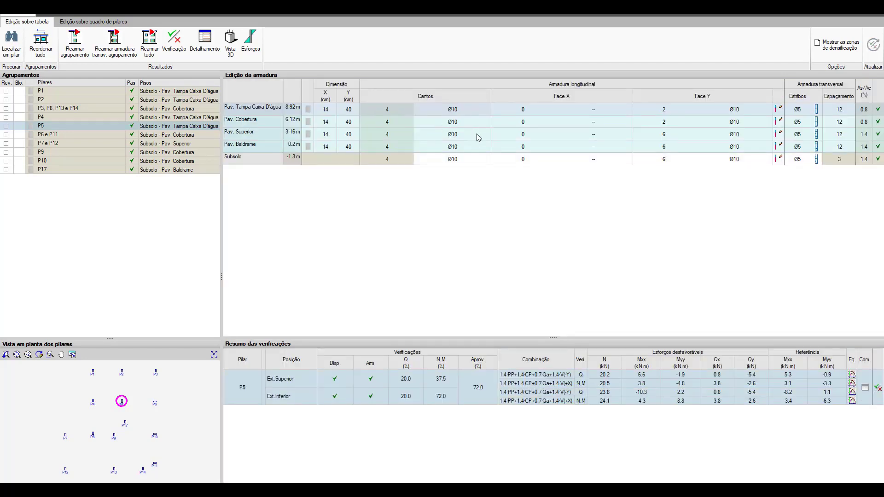
# - Set the number of Face Y bars to 2 for P5's Pav. Superior and Subsolo segments, and update the checks
pyautogui.click(662, 134)
pyautogui.write('2')
pyautogui.press('Tab')
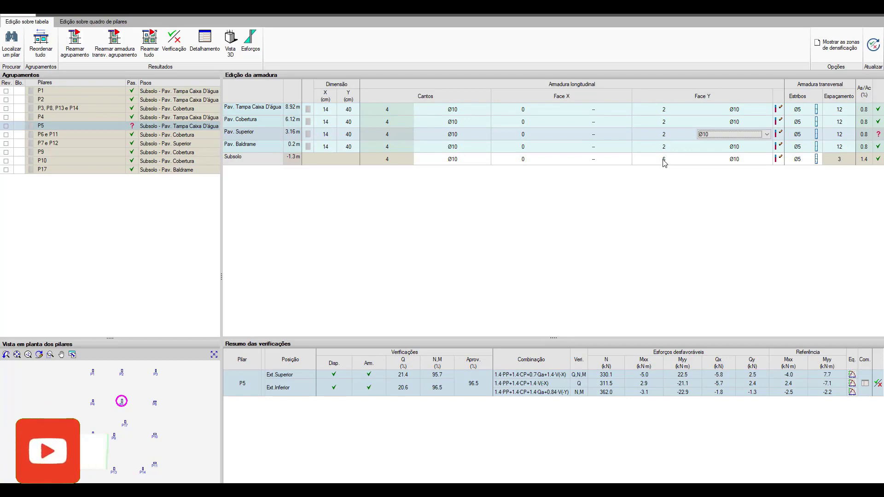
pyautogui.click(664, 163)
pyautogui.write('2')
pyautogui.press('Tab')
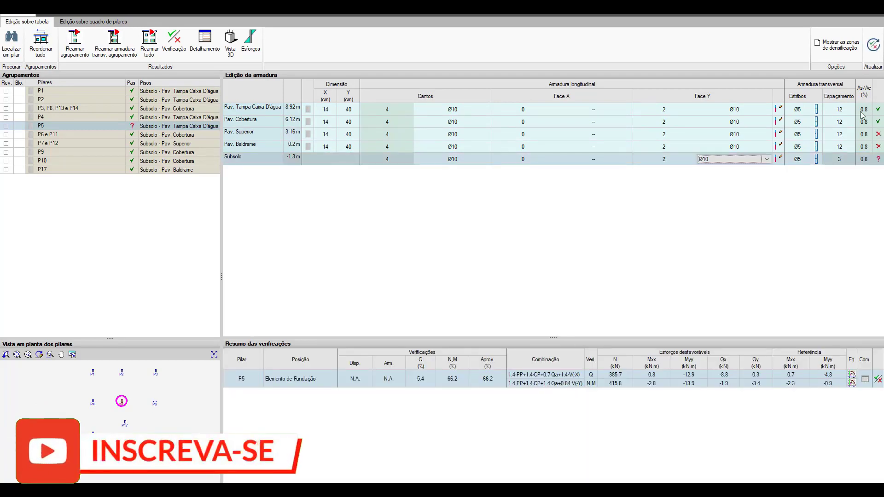
pyautogui.click(874, 45)
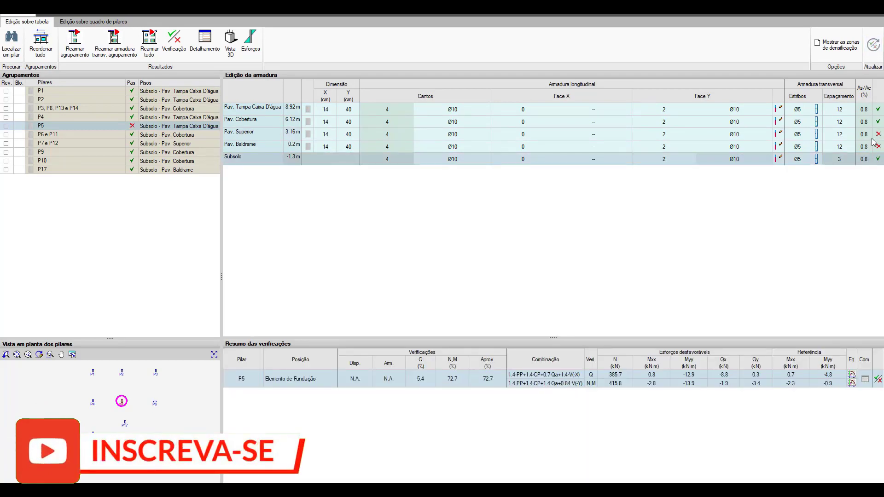
# - Add a straight branch with 135-degree hooks between the middle bars in P5's Pav. Superior stirrup layout
pyautogui.click(817, 134)
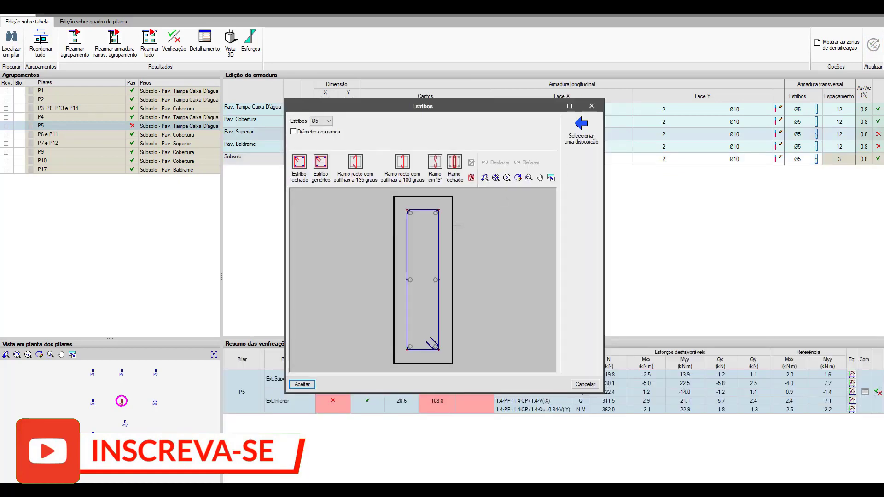
pyautogui.click(355, 165)
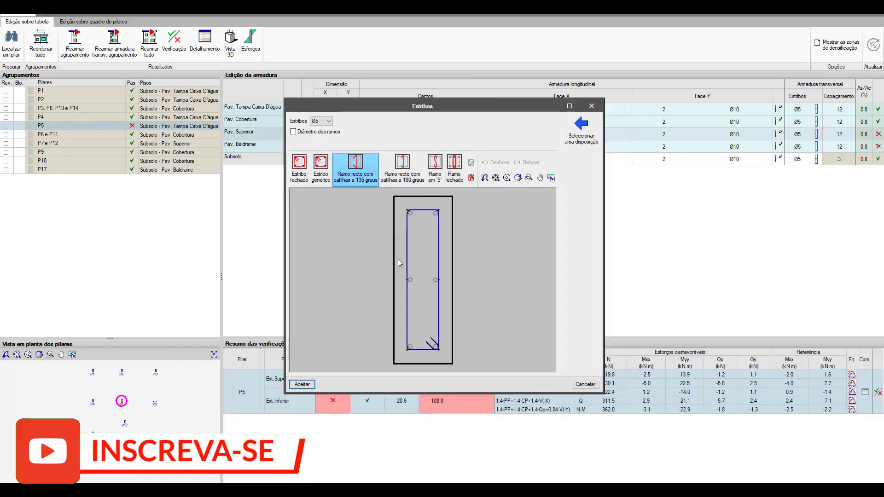
pyautogui.click(415, 281)
pyautogui.click(302, 384)
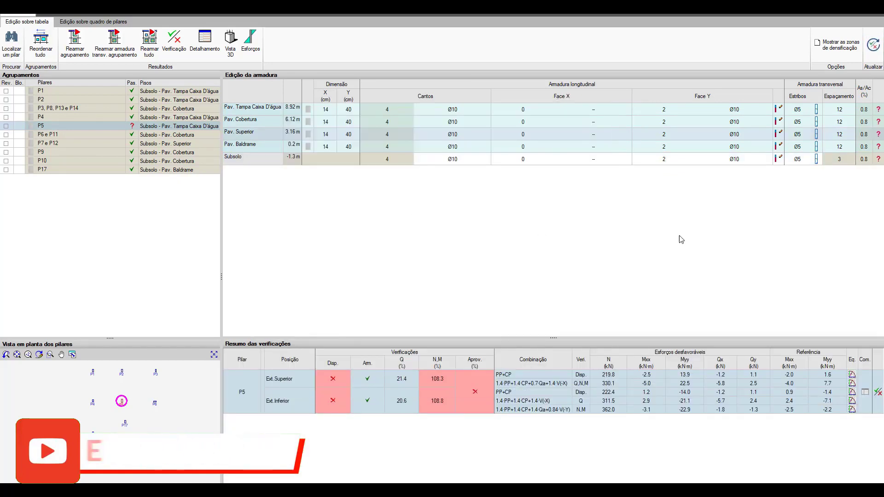
# - Update P5's checks and examine the Pav. Superior report on the ultimate limit state under normal stresses
pyautogui.click(874, 45)
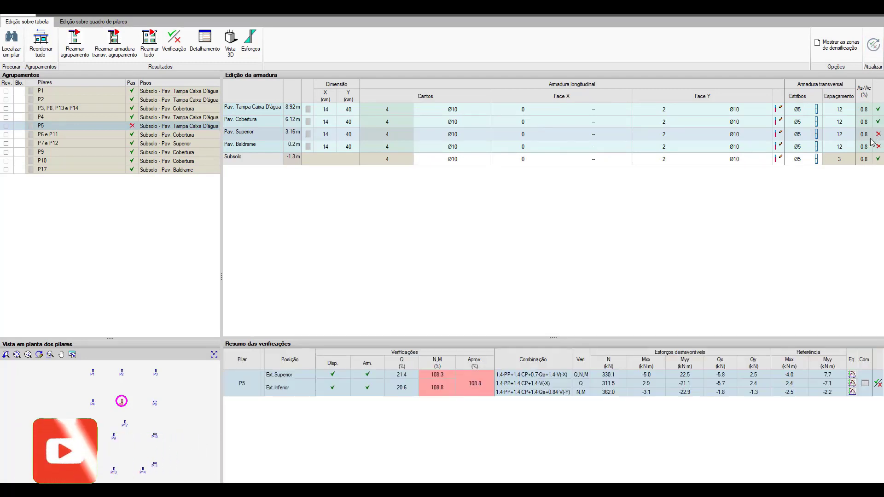
pyautogui.click(878, 385)
pyautogui.click(138, 78)
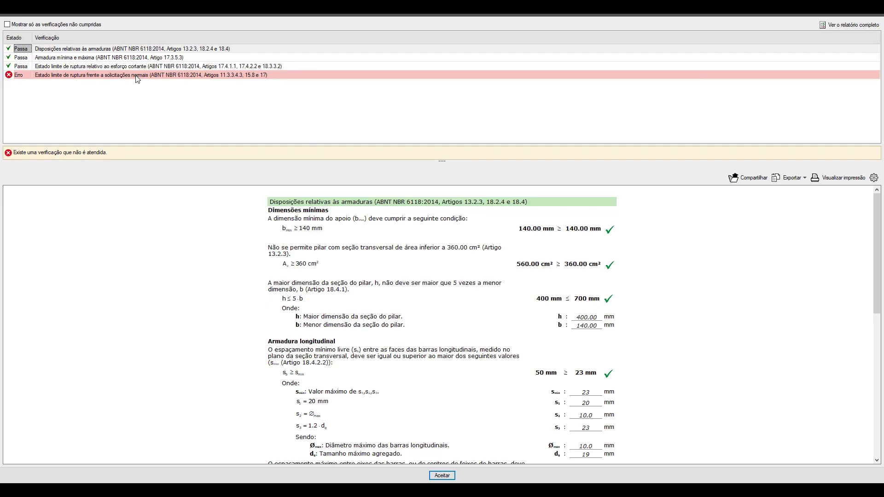
pyautogui.scroll(-5, 470, 301)
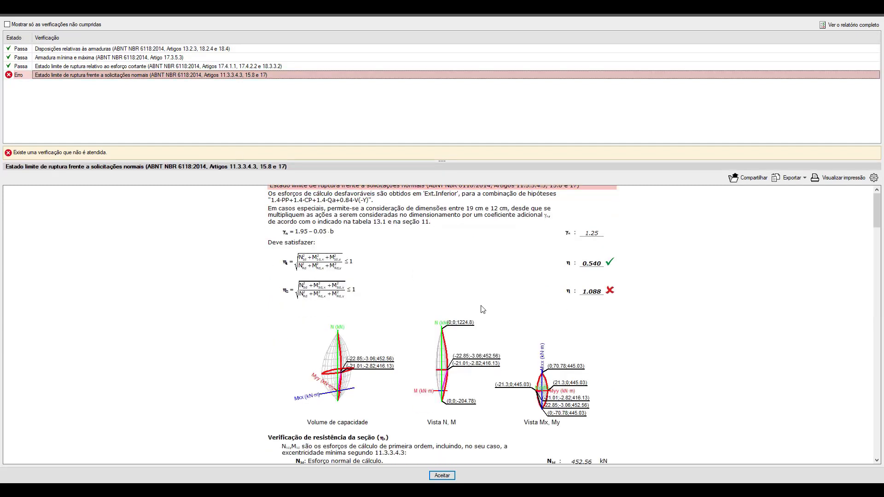
pyautogui.click(441, 475)
# - Set the corner and Face Y bars to Ø12.5 across all of P5's segments, and update the checks
pyautogui.click(459, 112)
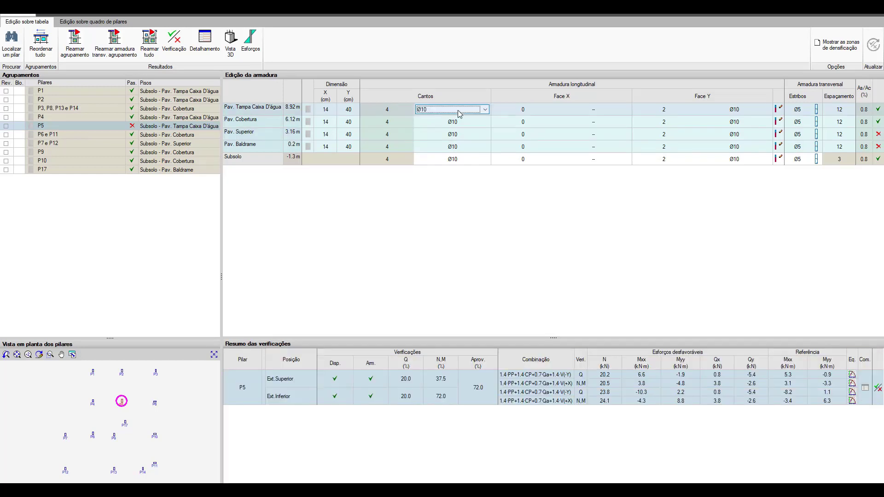
pyautogui.click(452, 110)
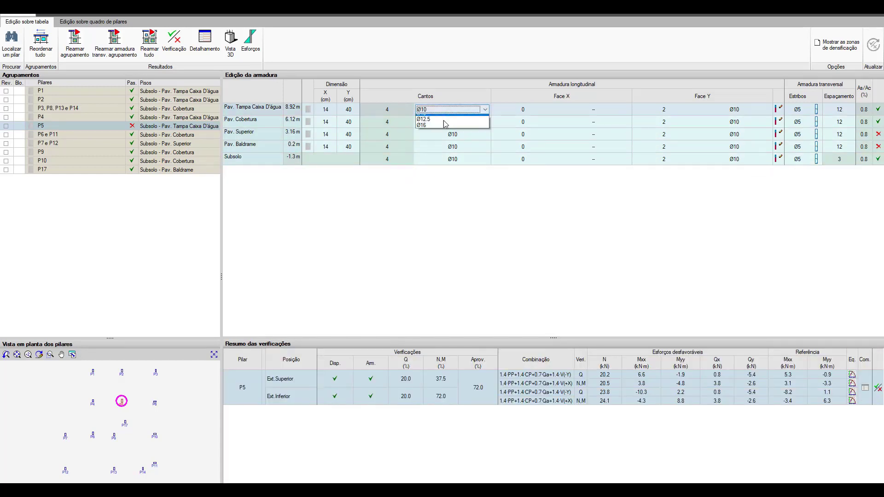
pyautogui.click(449, 127)
pyautogui.click(737, 115)
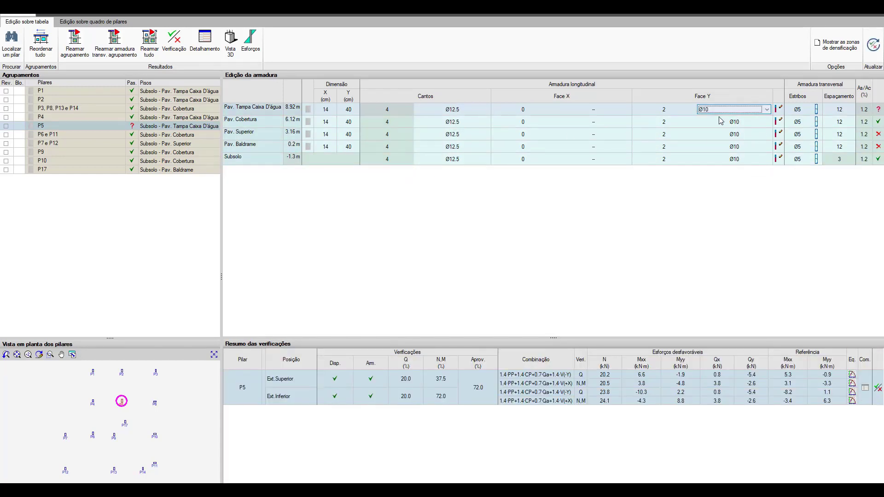
pyautogui.click(719, 113)
pyautogui.click(709, 128)
pyautogui.click(875, 52)
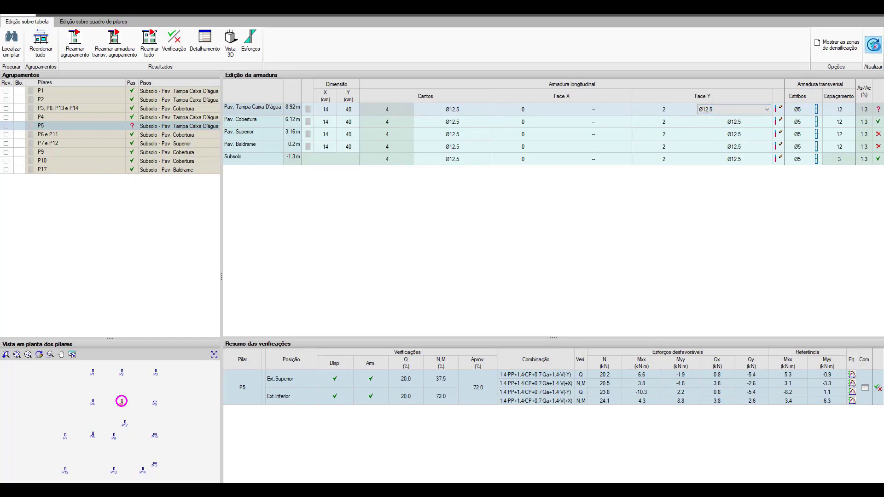
# - Review P5's check summaries for Pav. Superior and Pav. Baldrame, and inspect the Pav. Baldrame stirrup layout
pyautogui.click(879, 135)
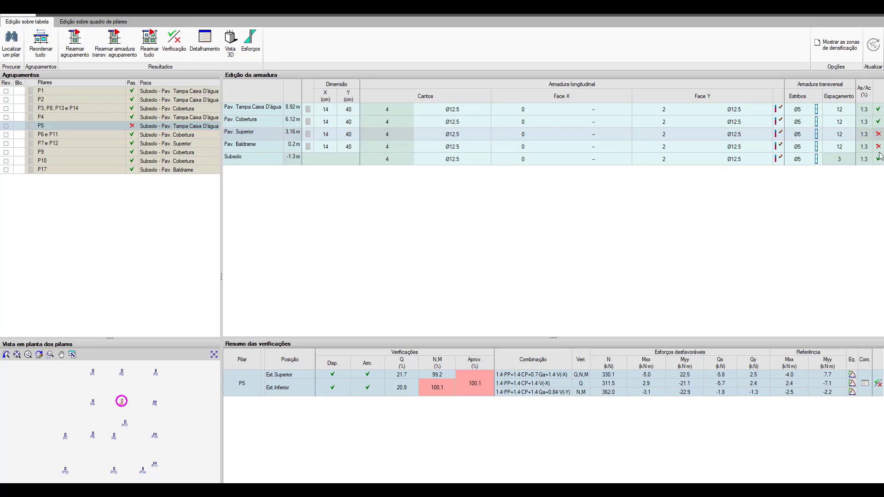
pyautogui.click(878, 146)
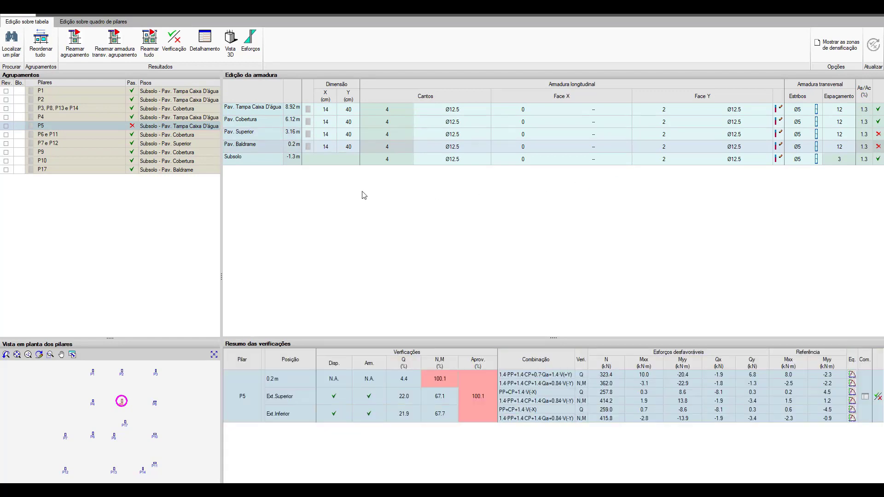
pyautogui.click(816, 147)
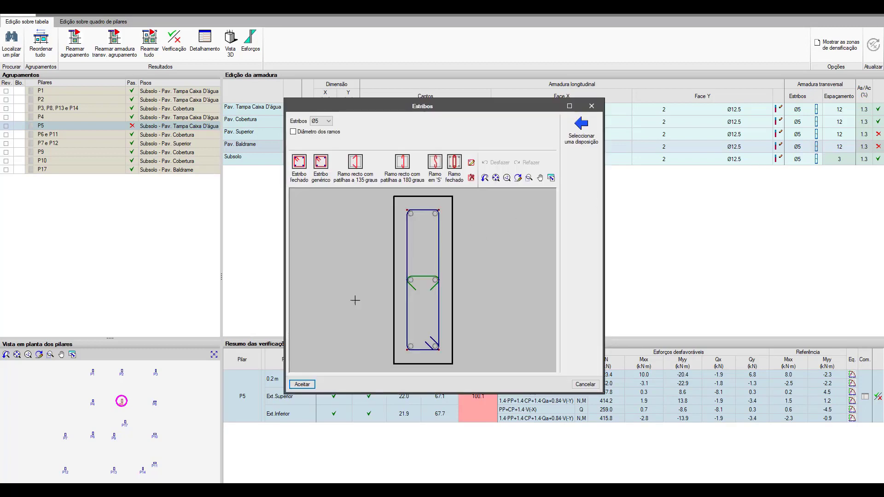
pyautogui.click(302, 383)
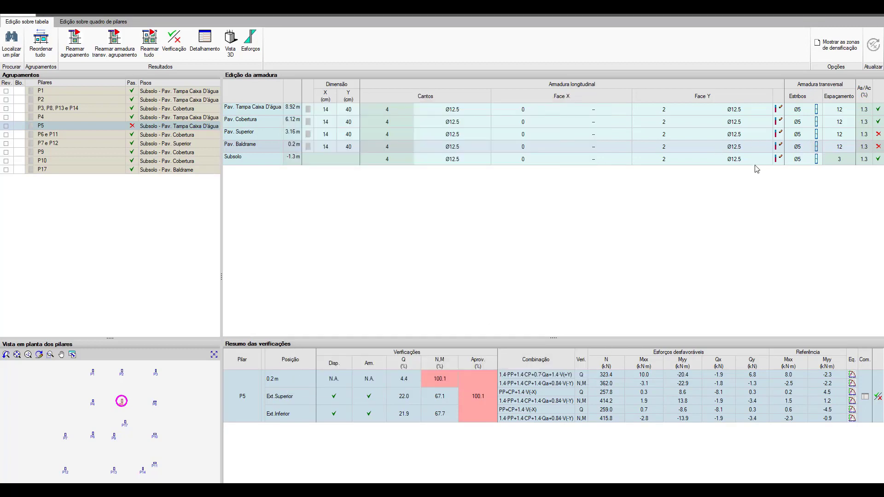
# - Set the number of Face Y bars to 4 across P5's segments, and update the checks
pyautogui.click(664, 110)
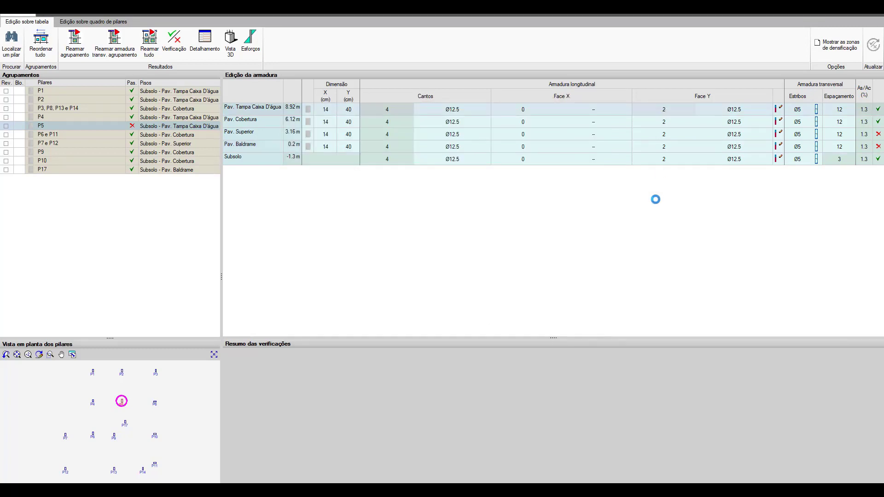
pyautogui.write('4')
pyautogui.press('Tab')
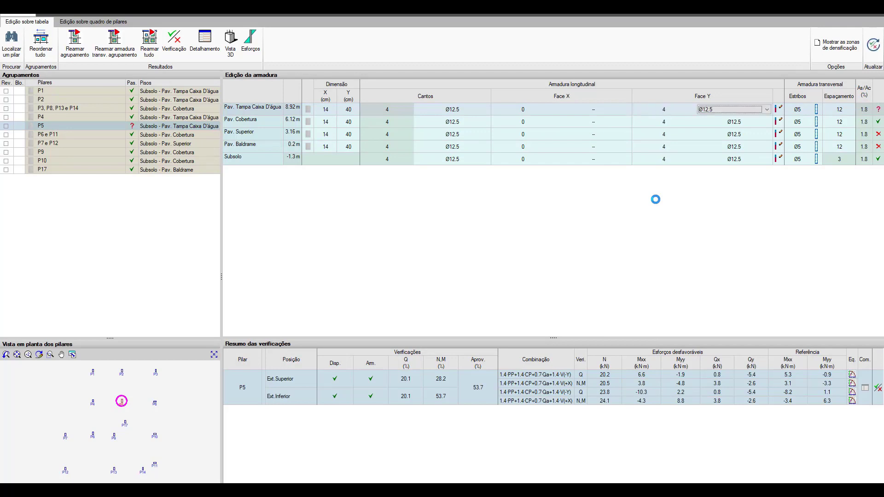
pyautogui.click(874, 45)
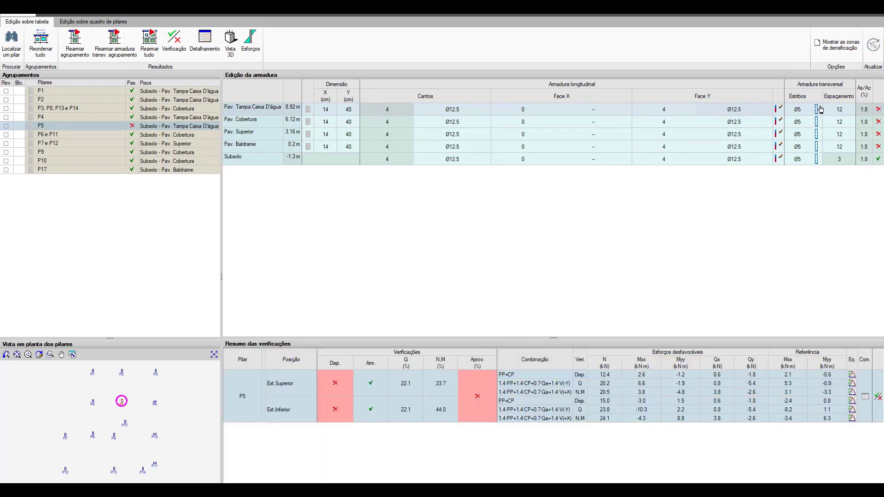
# - Add straight branches with 135-degree hooks across both intermediate bar pairs in P5's stirrup layout, and update the checks
pyautogui.click(817, 110)
pyautogui.click(356, 170)
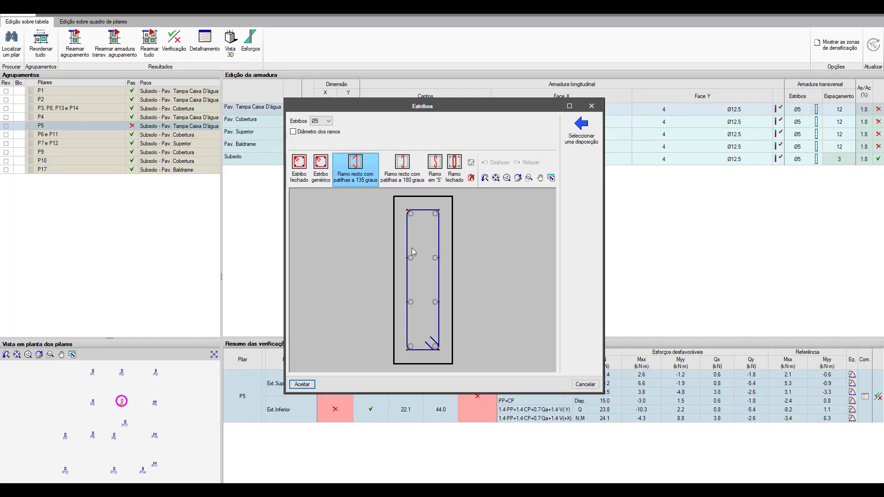
pyautogui.click(410, 258)
pyautogui.click(411, 302)
pyautogui.click(309, 385)
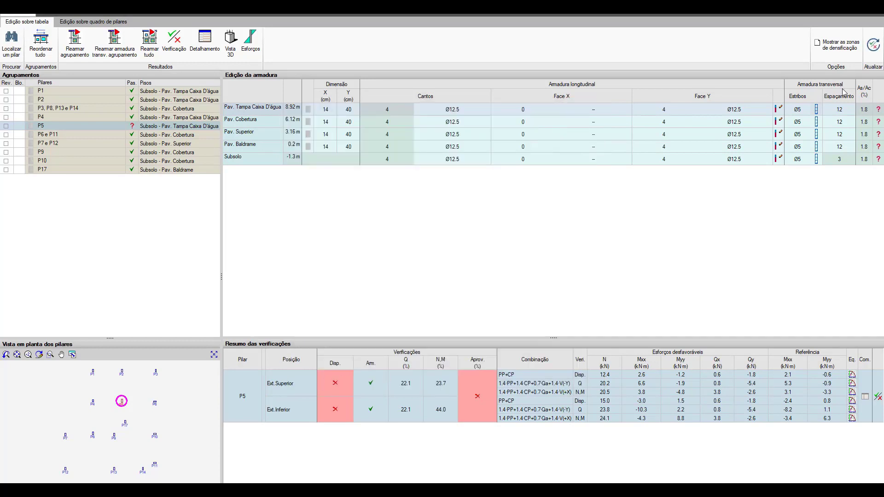
pyautogui.click(873, 45)
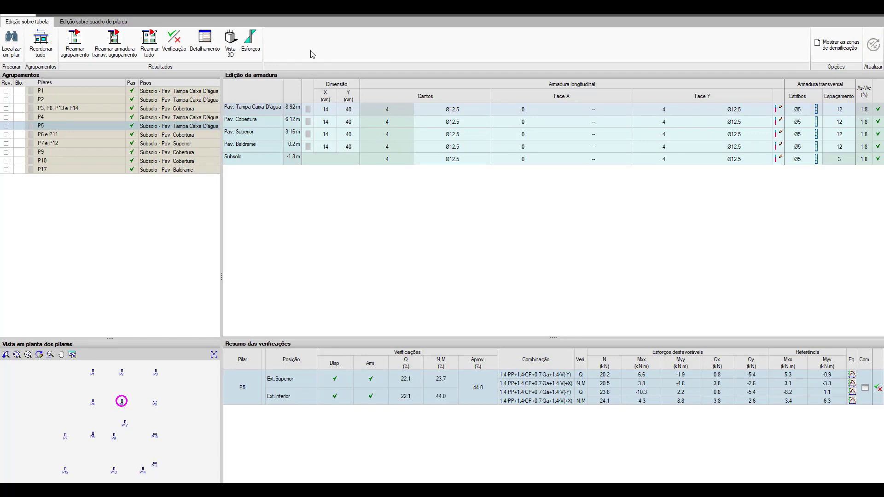
# - Try Ø10 for P5's Face Y and corner bars, and update the checks
pyautogui.click(668, 110)
pyautogui.click(729, 112)
pyautogui.click(717, 110)
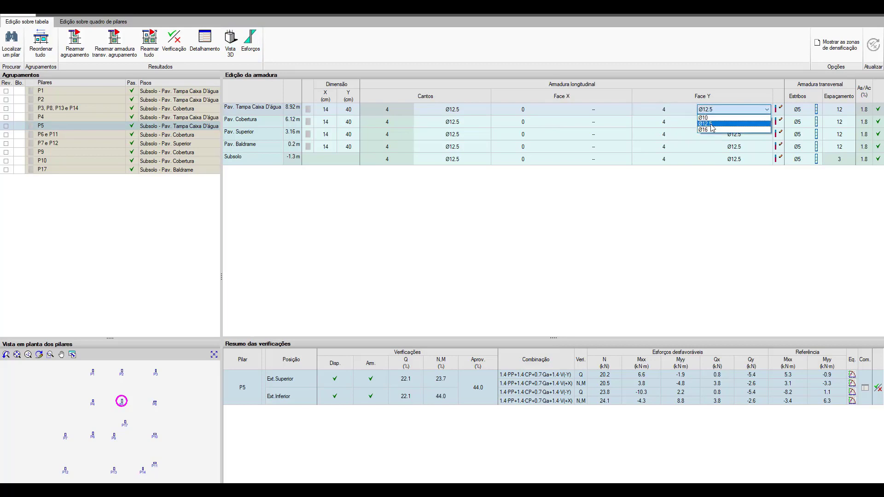
pyautogui.click(712, 117)
pyautogui.click(456, 110)
pyautogui.click(446, 110)
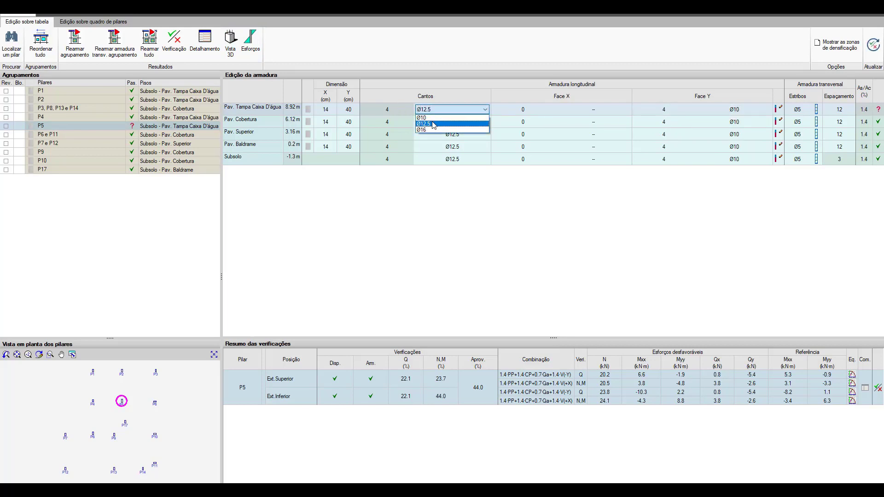
pyautogui.click(429, 117)
pyautogui.click(874, 45)
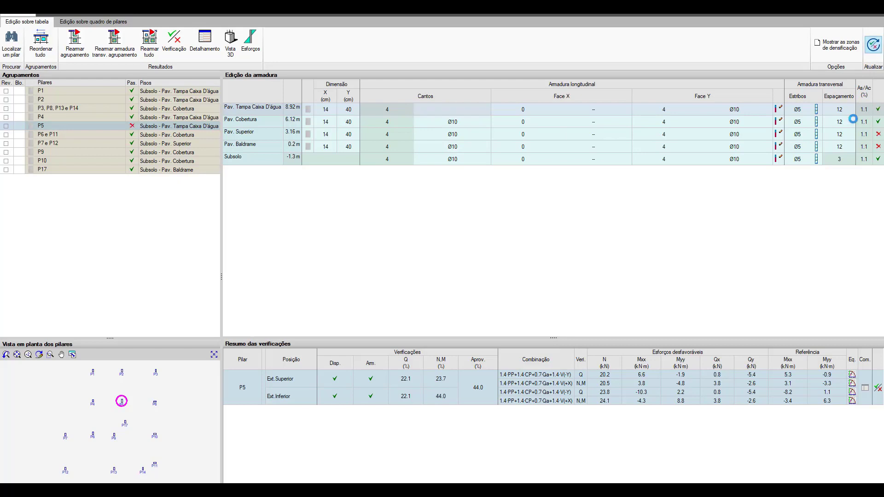
# - Restore P5's corner and Face Y bars to Ø12.5, and update the checks
pyautogui.click(551, 137)
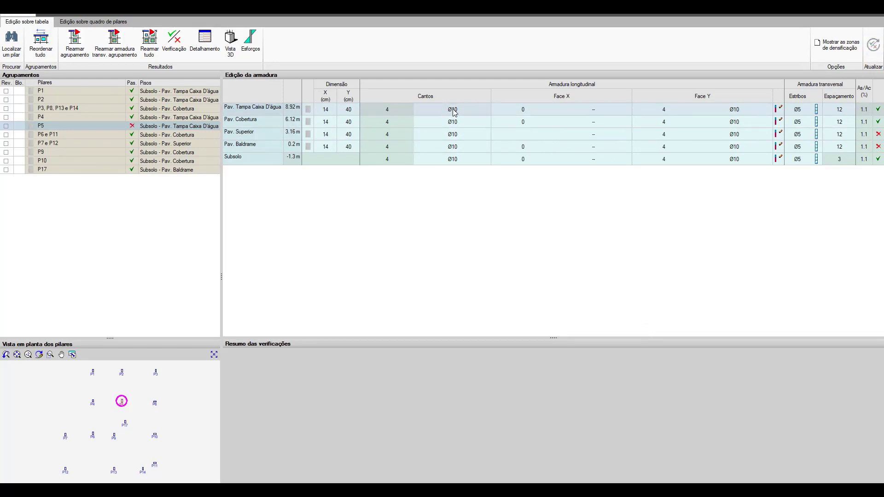
pyautogui.click(452, 111)
pyautogui.click(454, 110)
pyautogui.click(454, 114)
pyautogui.click(733, 110)
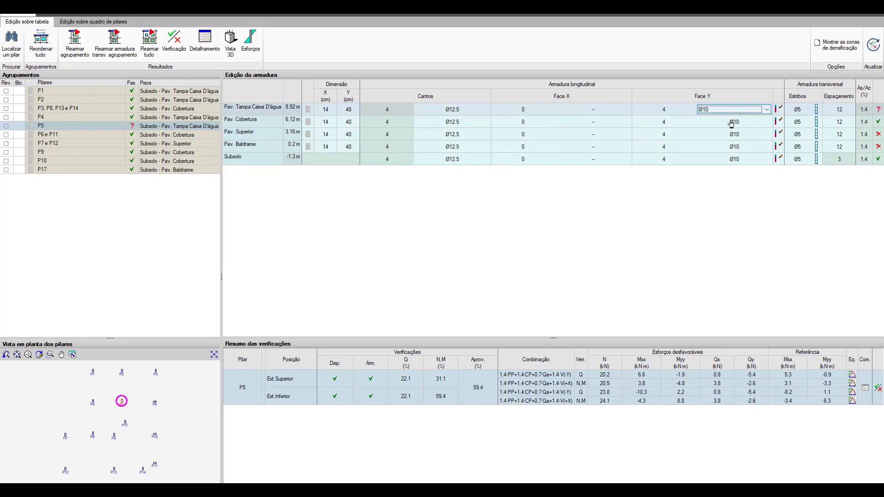
pyautogui.click(715, 113)
pyautogui.click(705, 115)
pyautogui.click(873, 45)
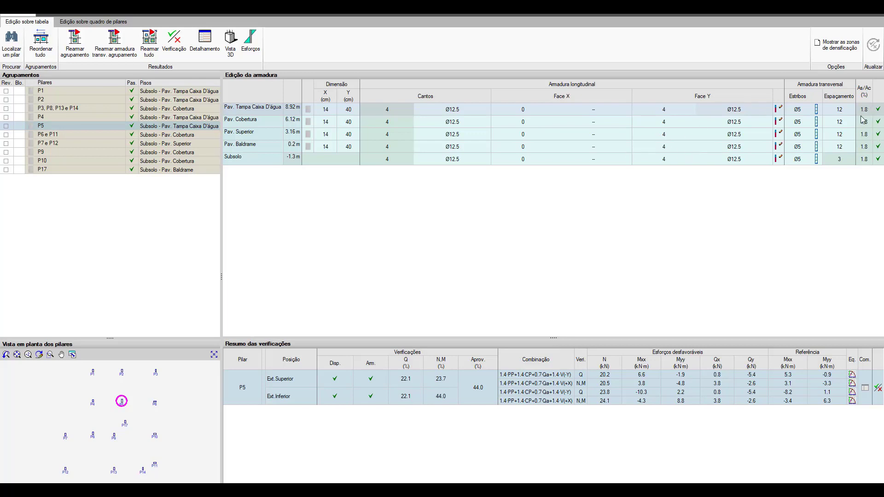
# - Examine P5's detailing drawing, focusing on the bars and hooked branches in section D-D
pyautogui.click(209, 48)
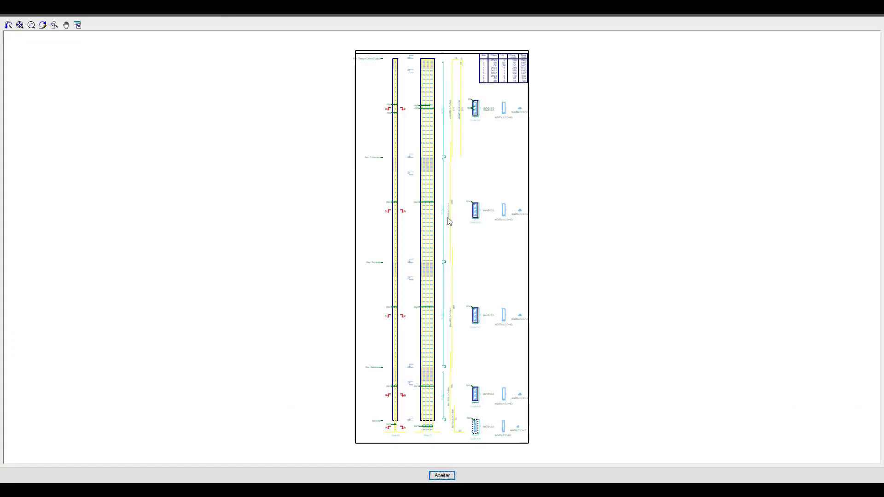
pyautogui.scroll(6, 450, 222)
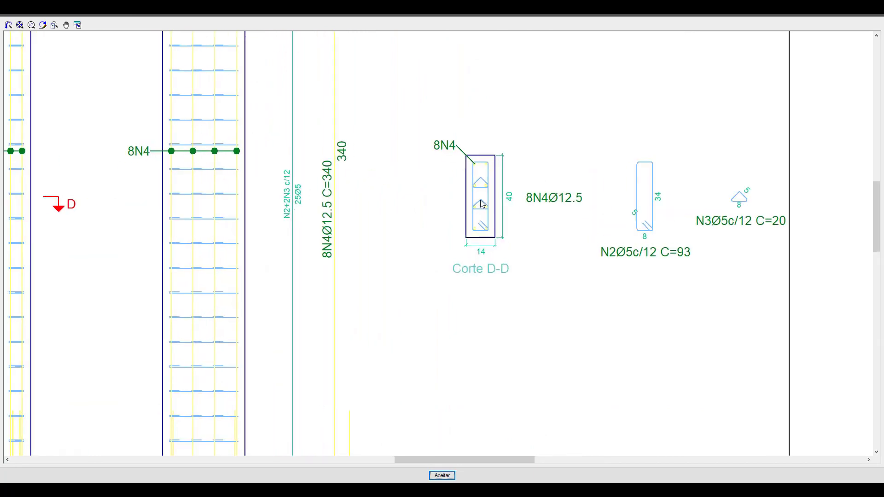
pyautogui.scroll(4, 483, 204)
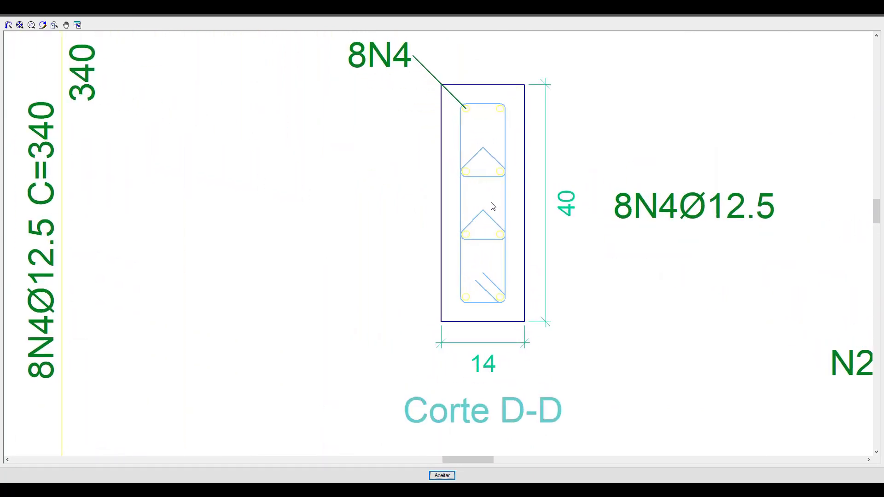
pyautogui.scroll(-2, 493, 206)
pyautogui.scroll(-4, 488, 209)
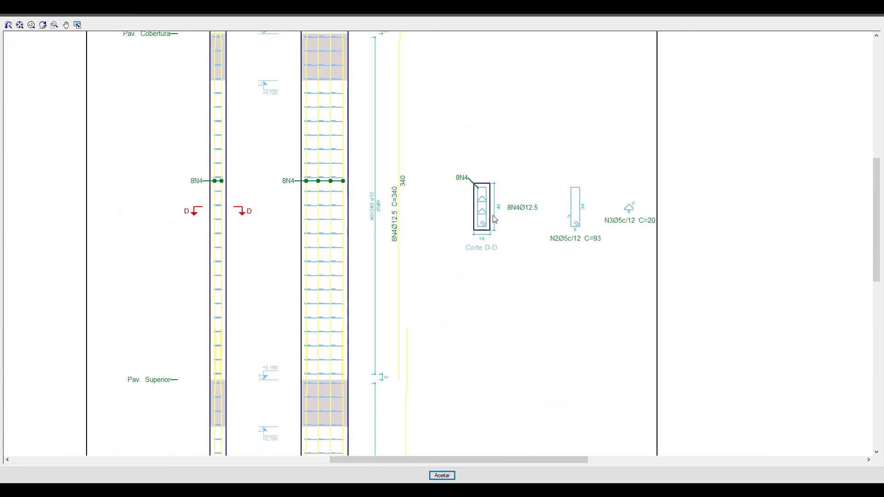
pyautogui.scroll(-3, 474, 258)
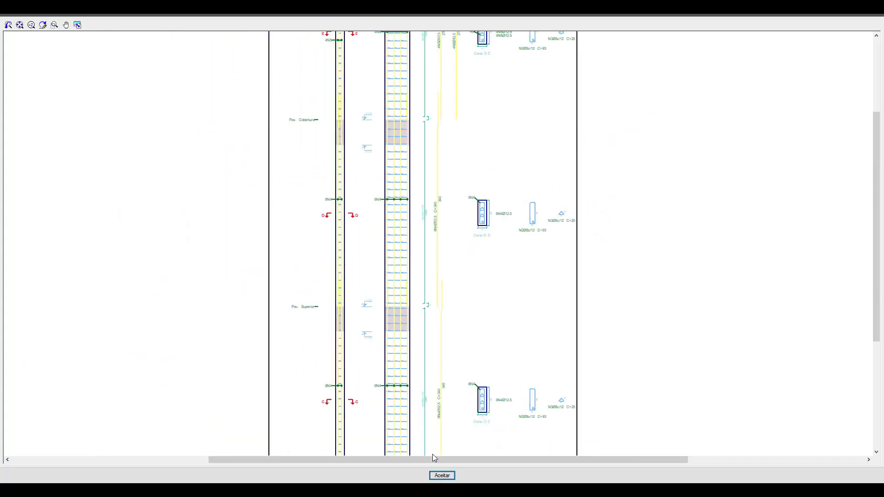
pyautogui.click(449, 475)
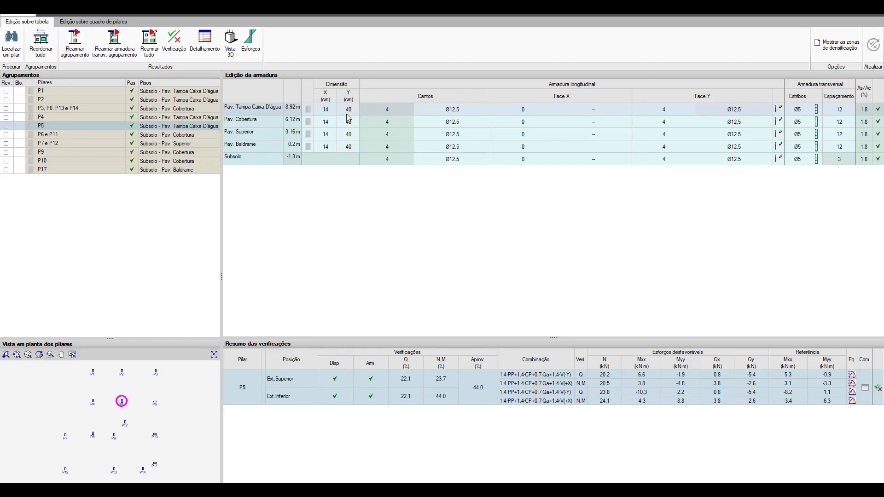
# - Mark the P1 column grouping as reviewed
pyautogui.click(55, 132)
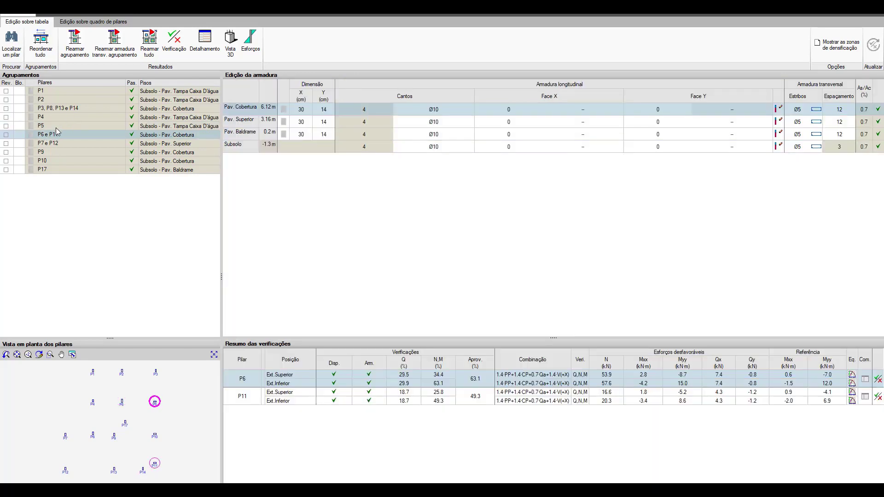
pyautogui.click(56, 124)
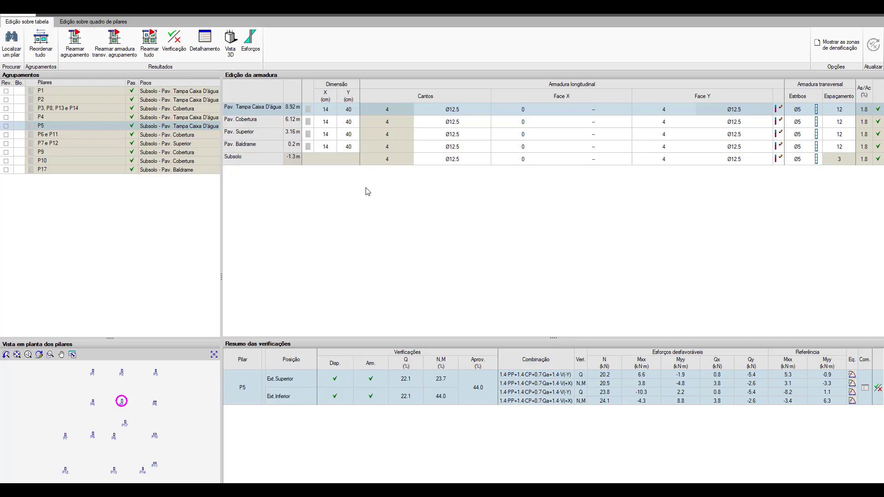
pyautogui.click(6, 93)
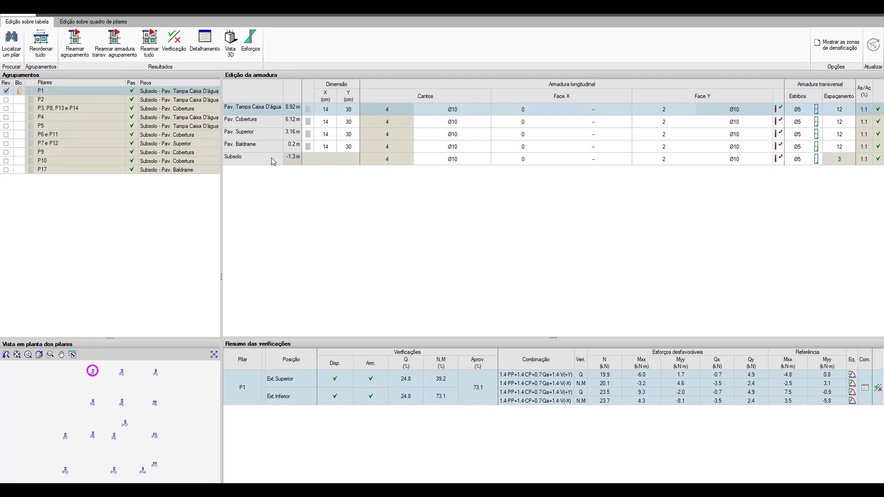
# - Review the dimensions and reinforcement of column groupings P6 e P11, P7 e P12, and P9
pyautogui.click(64, 134)
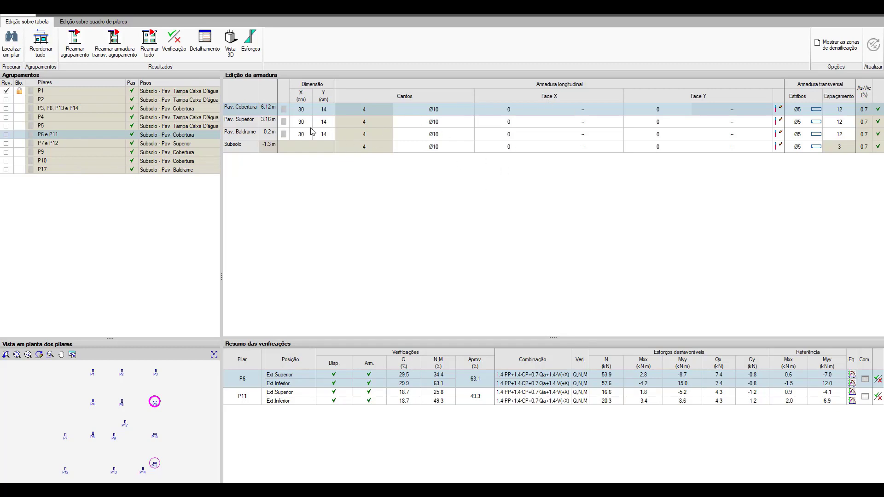
pyautogui.click(62, 144)
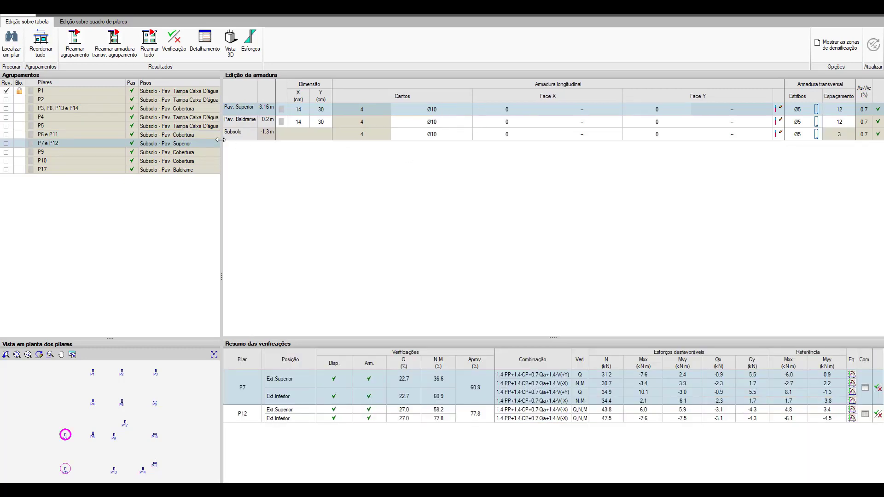
pyautogui.click(53, 151)
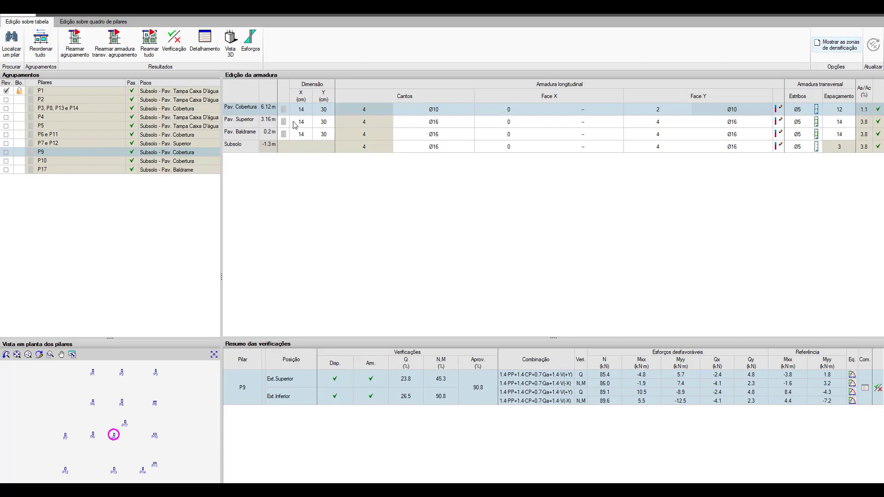
# - Leave the column editor and examine the beams and walls around column P9 on the Pav. Superior plan
pyautogui.click(869, 15)
pyautogui.click(400, 267)
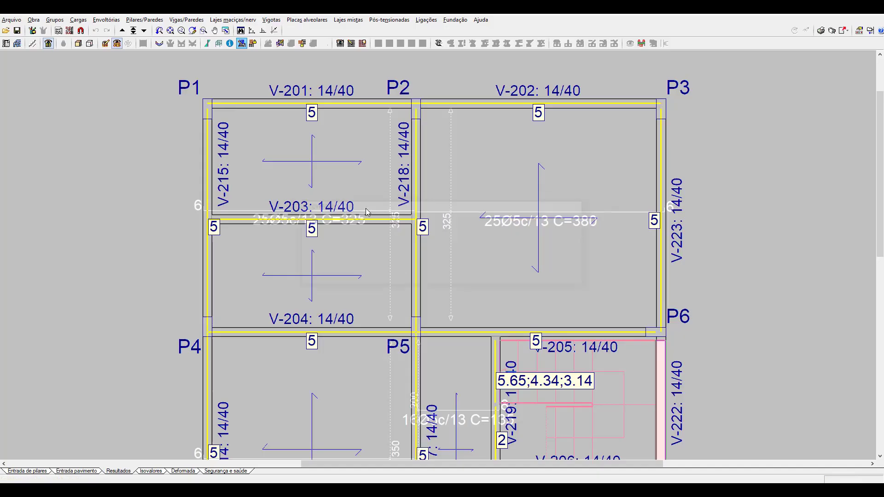
pyautogui.scroll(-5, 464, 283)
pyautogui.moveTo(441, 454); pyautogui.dragTo(436, 309, button='middle')
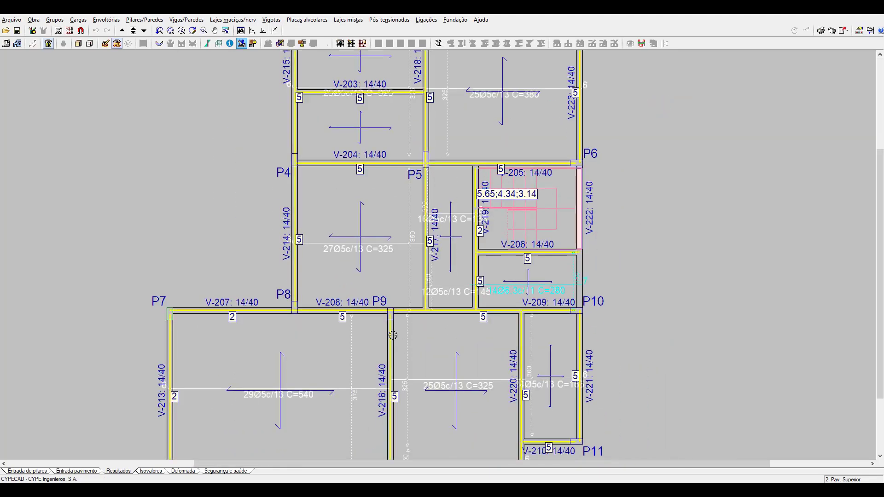
pyautogui.scroll(3, 393, 335)
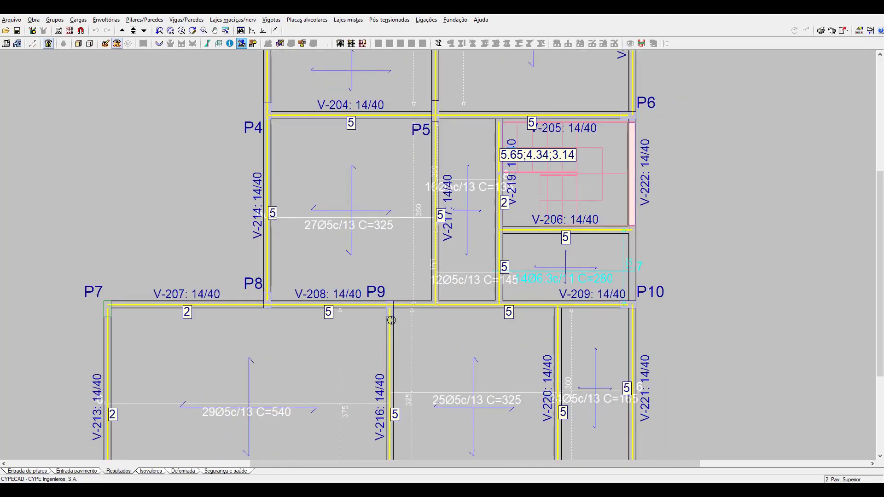
pyautogui.scroll(1, 392, 320)
pyautogui.scroll(-2, 385, 318)
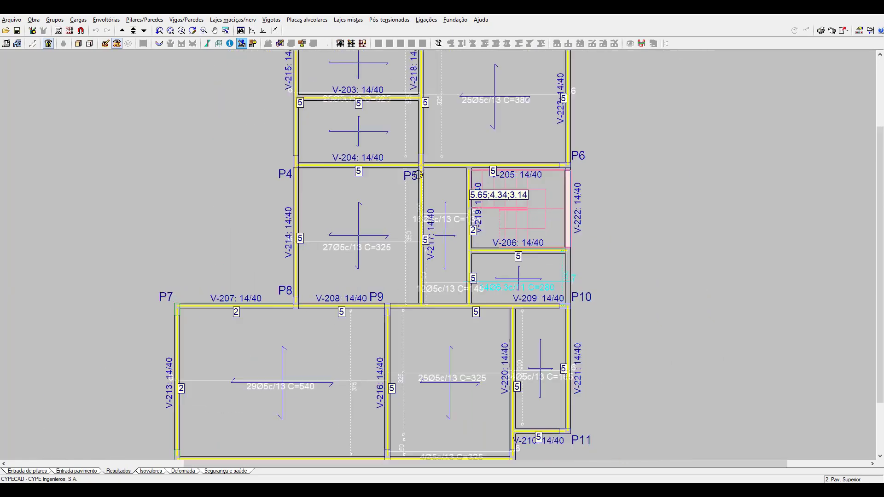
pyautogui.scroll(1, 421, 167)
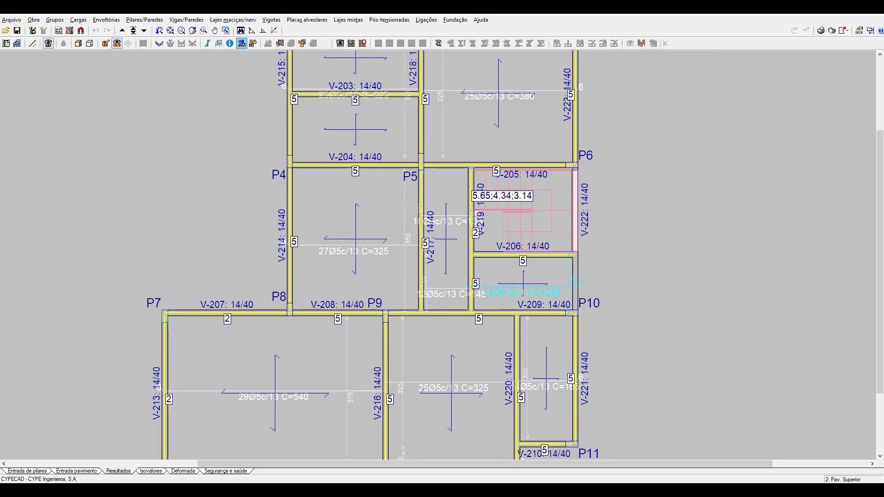
# - Reopen column P9 for editing, set its Y dimension to 40 cm, and use 4 Face Y bars in Pav. Cobertura
pyautogui.click(383, 333)
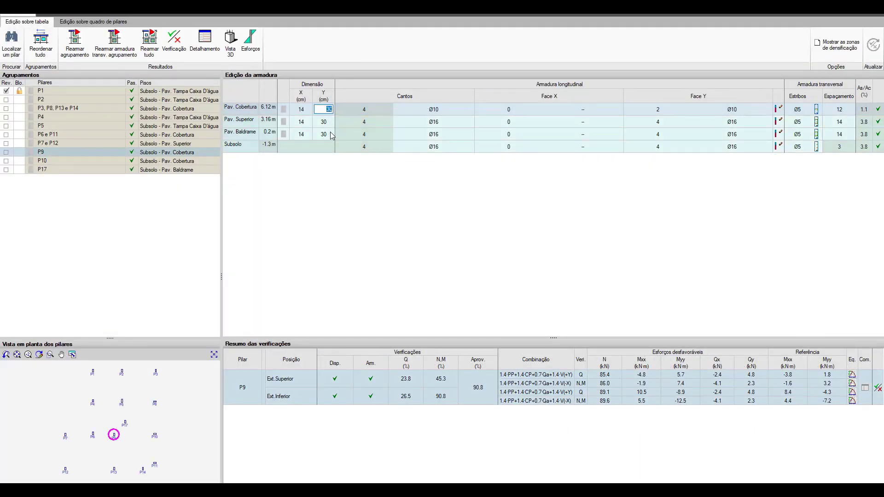
pyautogui.press('Return')
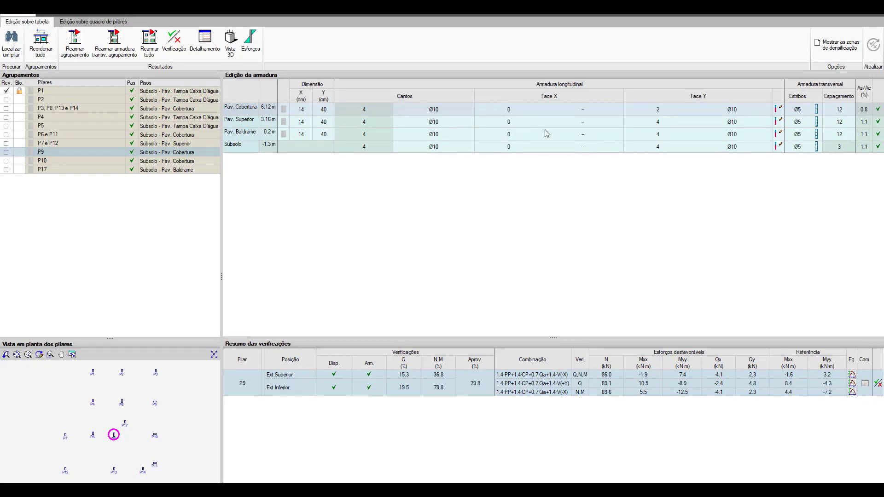
pyautogui.click(658, 111)
pyautogui.press('Return')
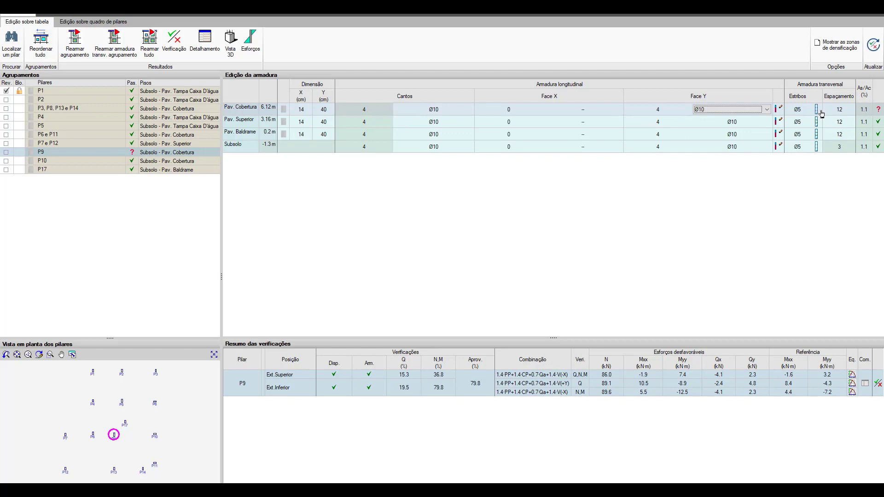
# - Add two straight branches with 135-degree hooks to P9's Pav. Cobertura stirrups, tying the intermediate Face Y bars, and update the checks
pyautogui.click(811, 123)
pyautogui.click(356, 166)
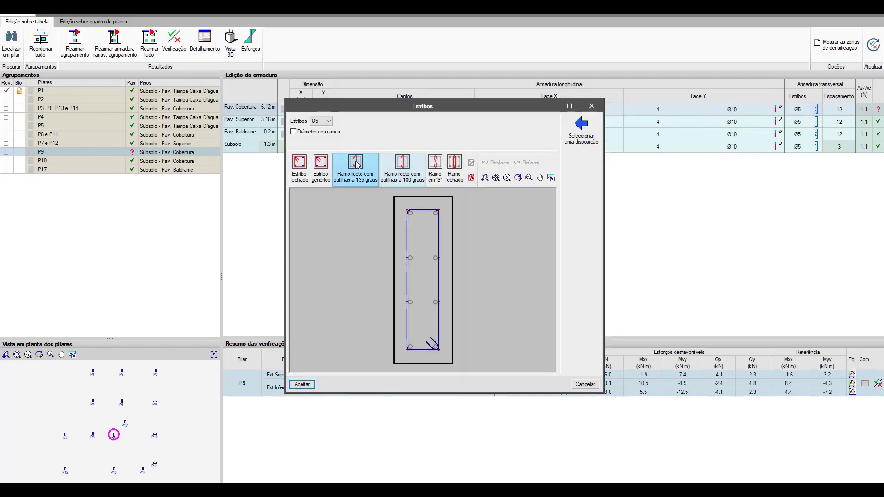
pyautogui.click(417, 259)
pyautogui.click(411, 302)
pyautogui.click(302, 385)
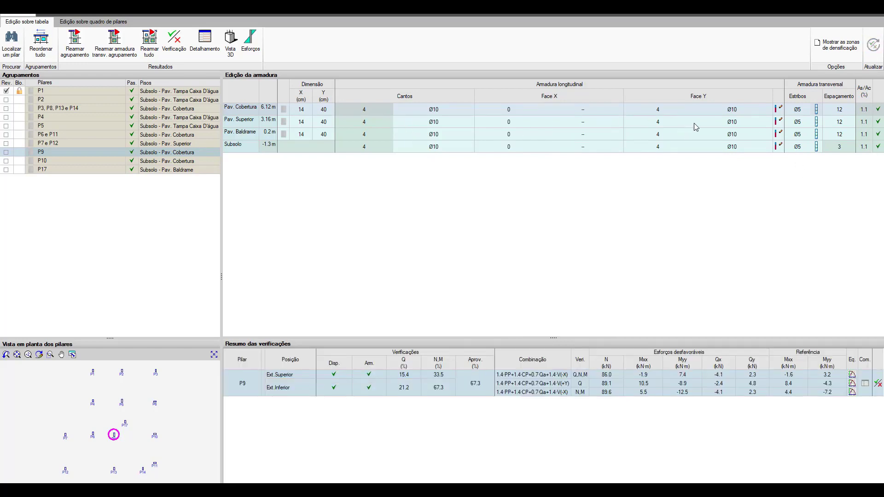
# - Examine P9's detailing drawing, focusing on the bars and stirrups in section C-C
pyautogui.click(205, 46)
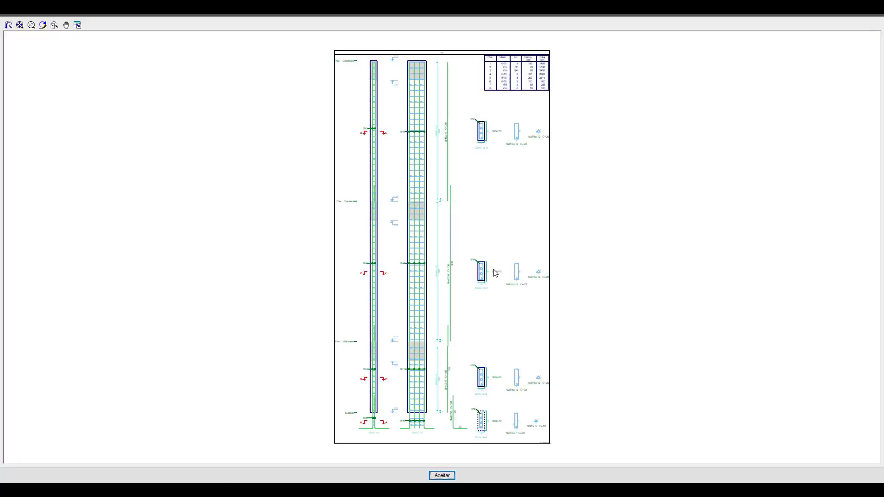
pyautogui.scroll(4, 484, 279)
pyautogui.scroll(3, 487, 279)
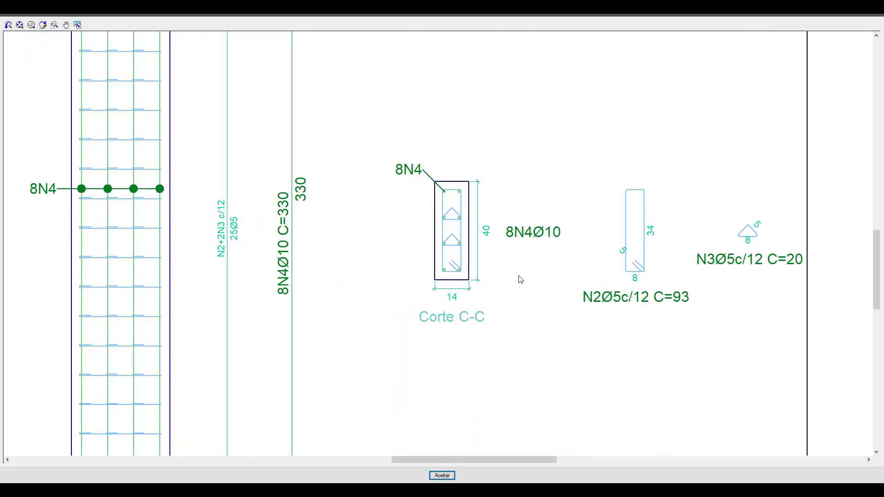
pyautogui.scroll(-2, 502, 293)
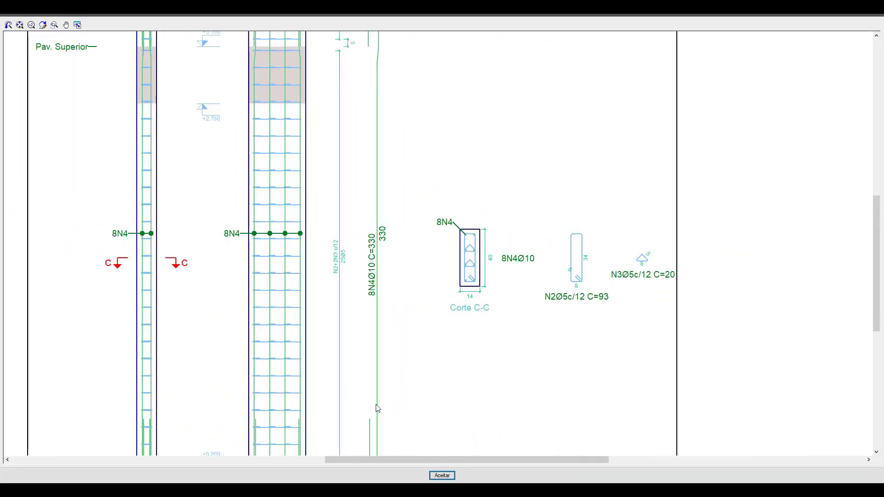
pyautogui.click(447, 479)
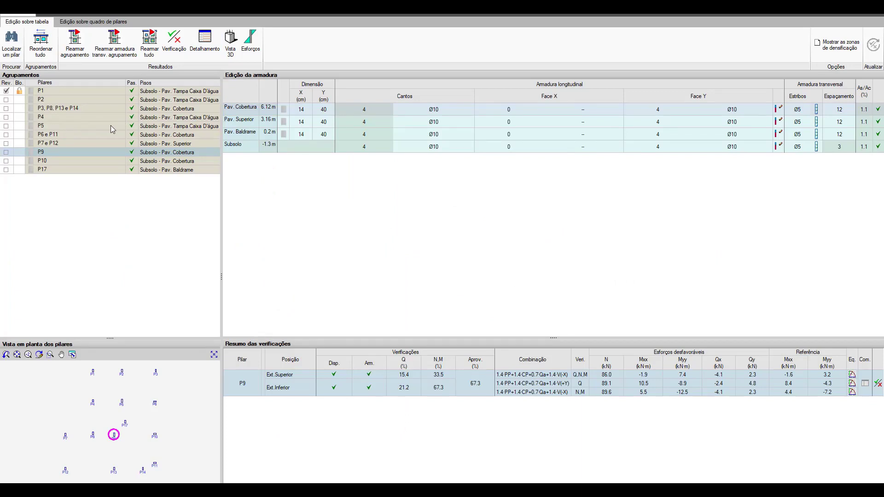
# - In grouping P10, remove the Pav. Cobertura Face X bars, set the corner bars to Ø12.5, and update the checks
pyautogui.click(50, 161)
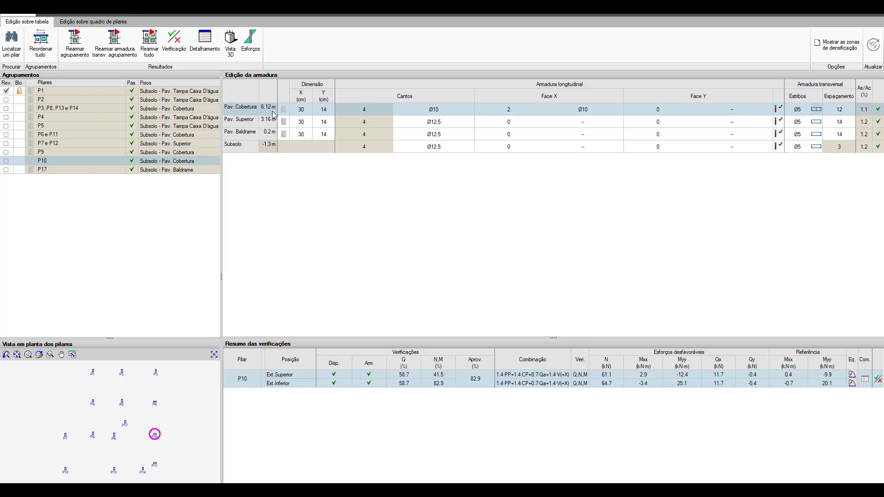
pyautogui.click(509, 110)
pyautogui.write('0')
pyautogui.press('Tab')
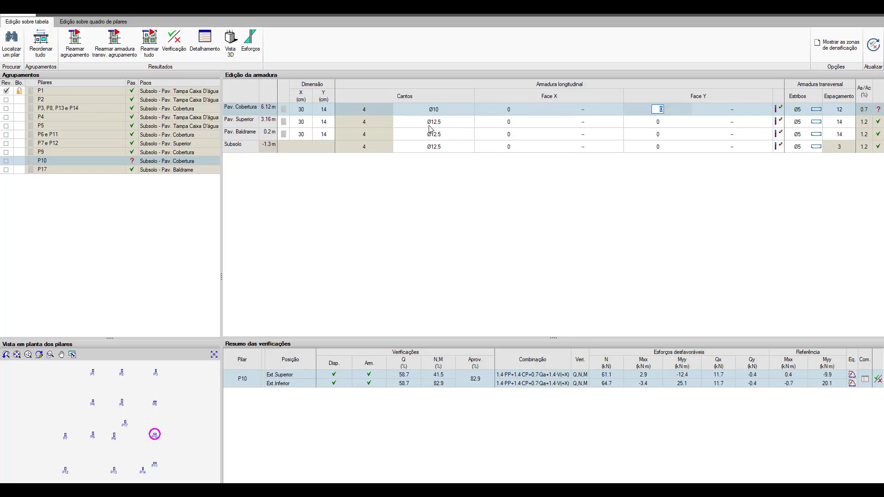
pyautogui.click(441, 114)
pyautogui.click(422, 115)
pyautogui.click(417, 128)
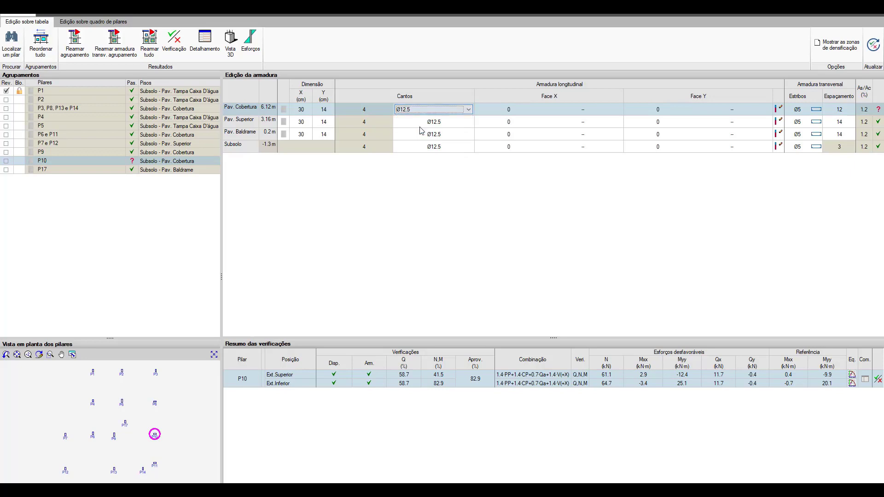
pyautogui.click(876, 46)
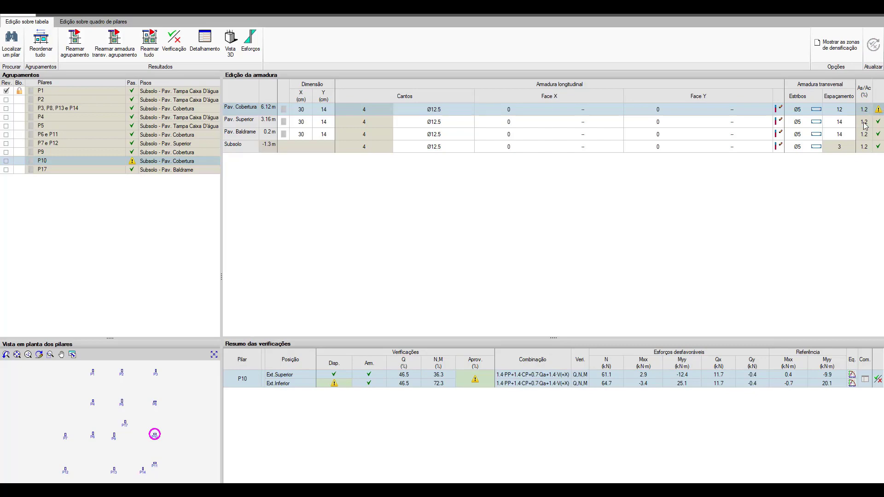
# - Review P10's verification report on the reinforcement provisions, down to the stirrup and splice length checks
pyautogui.click(879, 381)
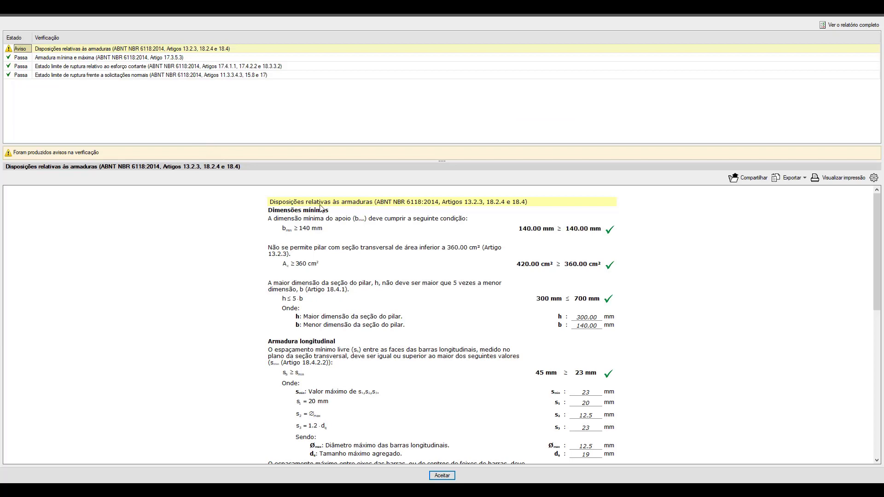
pyautogui.scroll(-10, 382, 363)
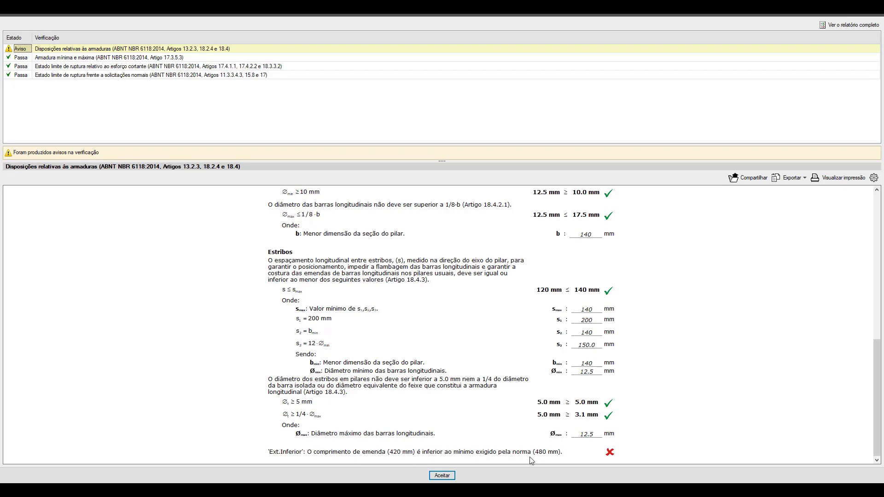
pyautogui.click(442, 476)
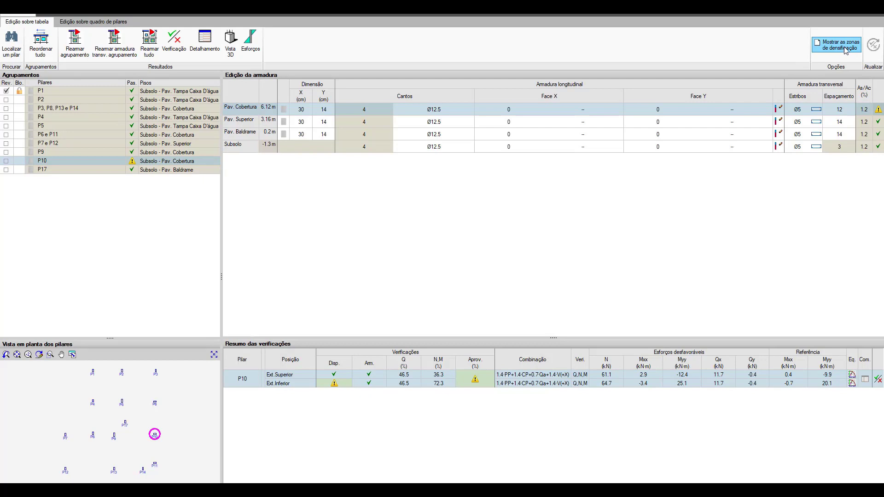
# - Turn on the display of densification zones and set P10's Pav. Cobertura corner bar anchorage (Amarração) to 48 cm
pyautogui.click(845, 50)
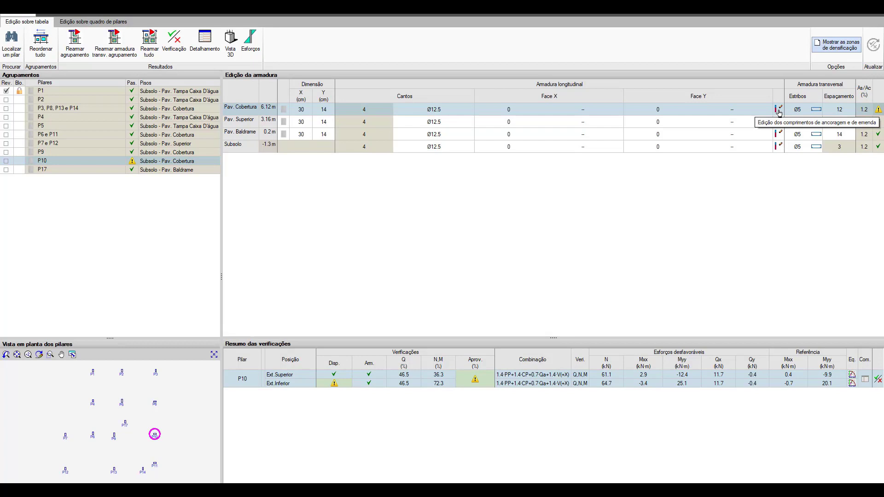
pyautogui.click(779, 111)
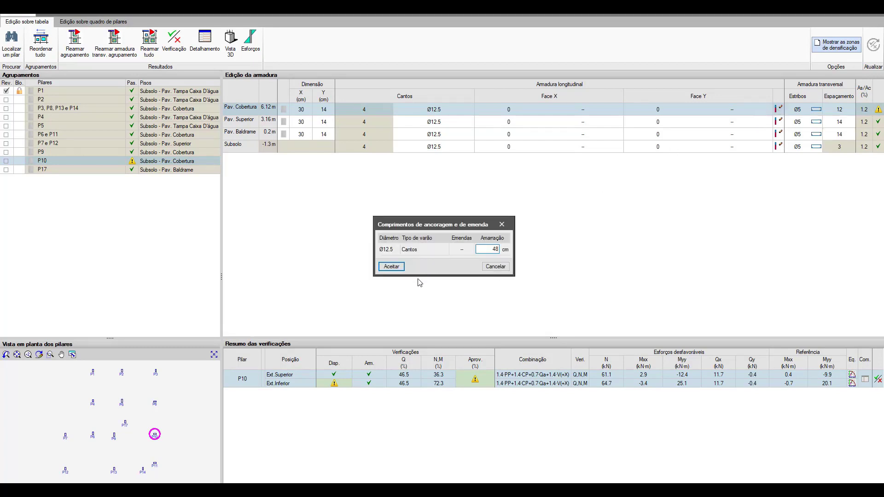
pyautogui.click(391, 267)
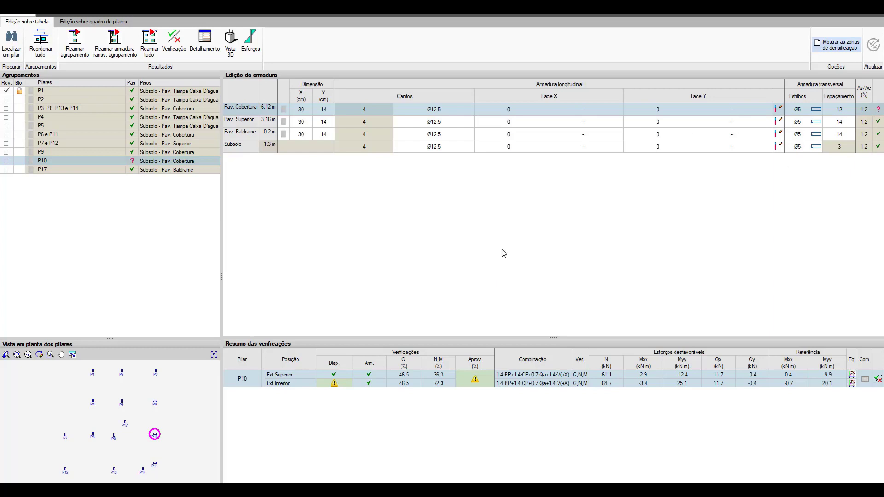
# - Set the splice length (Emendas) of P10's Pav. Superior corner bars to 48 cm and update the checks
pyautogui.write('48')
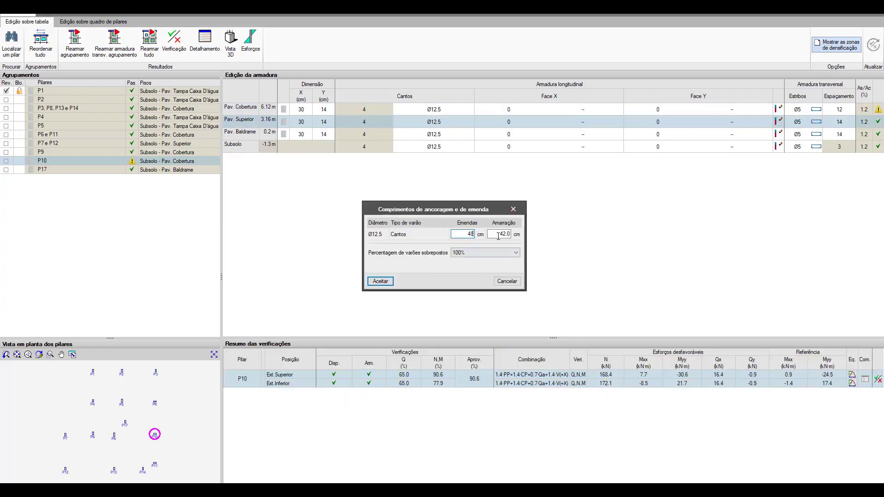
pyautogui.click(499, 235)
pyautogui.doubleClick(499, 233)
pyautogui.click(379, 281)
pyautogui.click(877, 46)
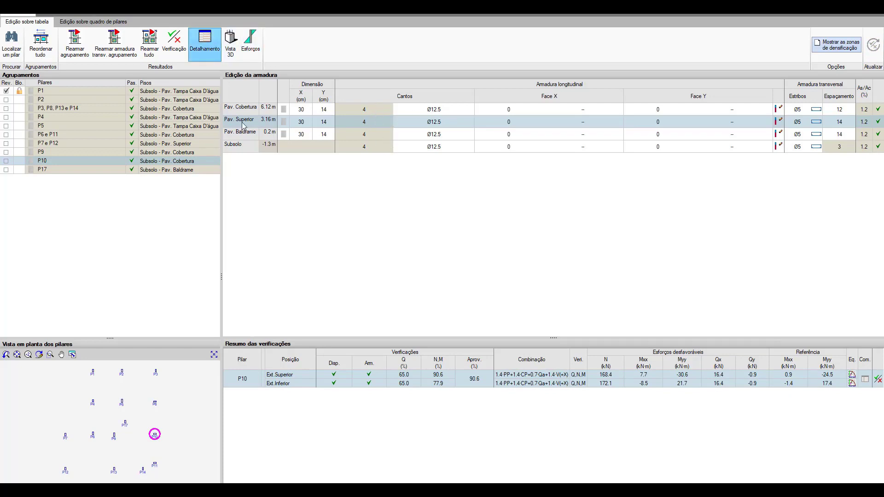
# - Examine P10's detailing drawing, focusing on the bars and stirrup in section C-C
pyautogui.click(205, 41)
pyautogui.scroll(6, 470, 281)
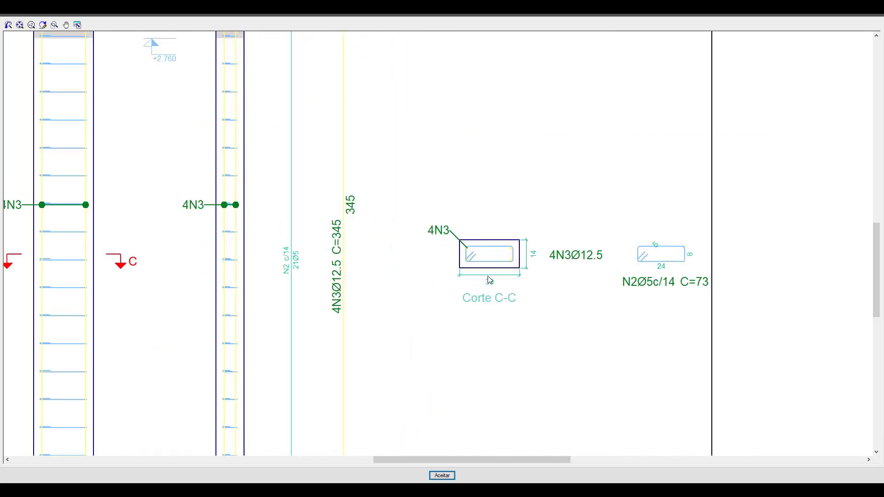
pyautogui.scroll(4, 491, 263)
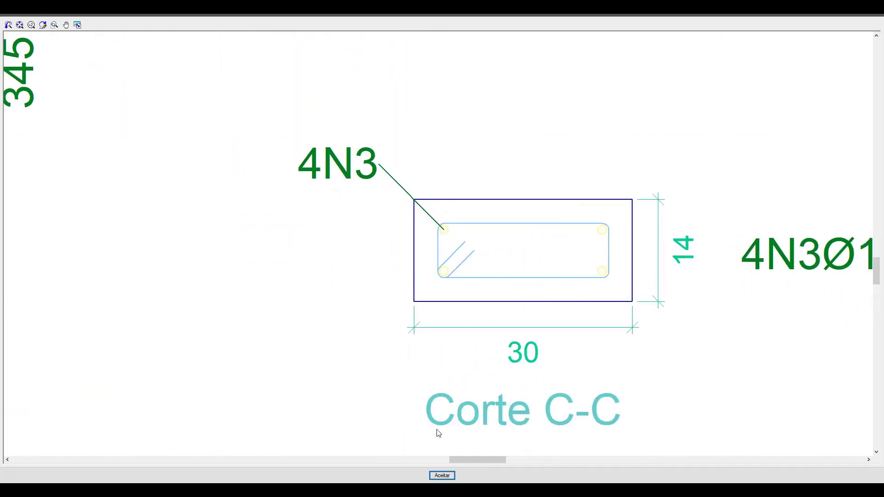
pyautogui.scroll(-5, 438, 434)
pyautogui.click(443, 476)
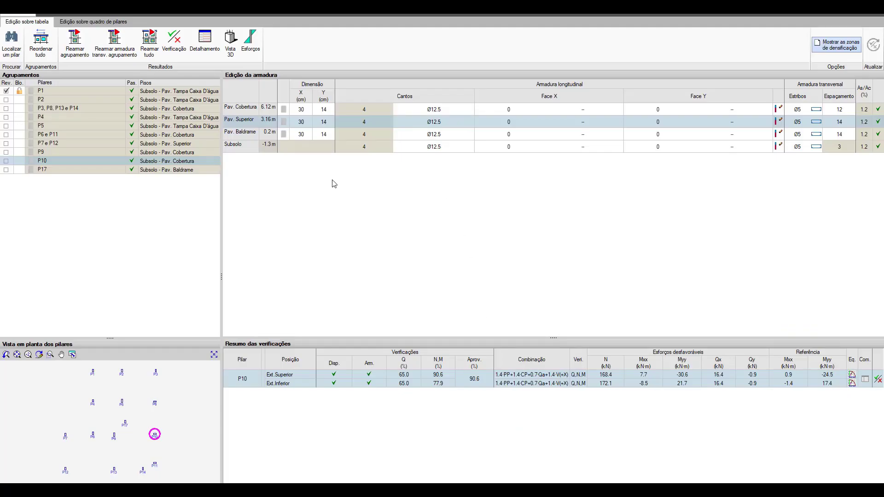
# - Review the reinforcement of column P17 and leave the column editor
pyautogui.click(60, 170)
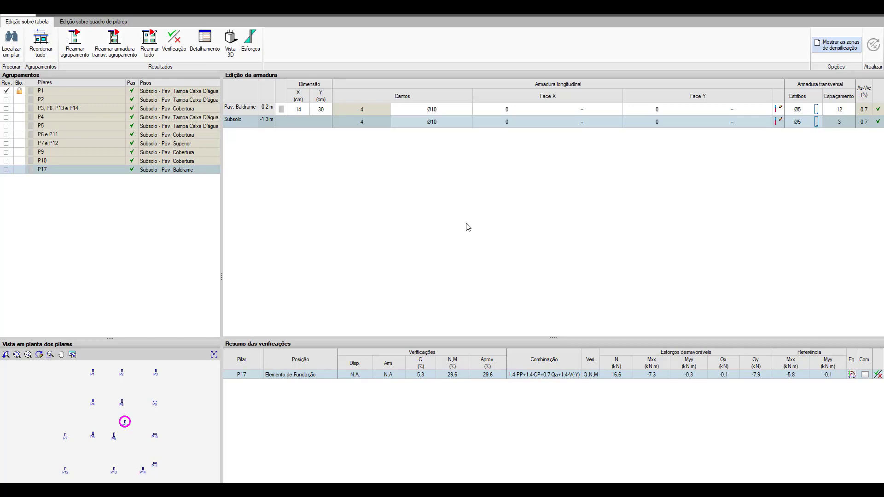
pyautogui.click(868, 16)
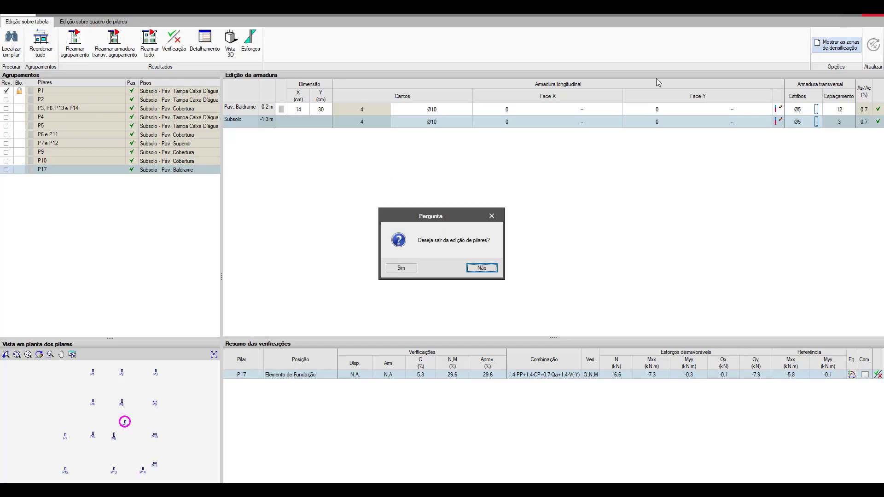
pyautogui.click(402, 269)
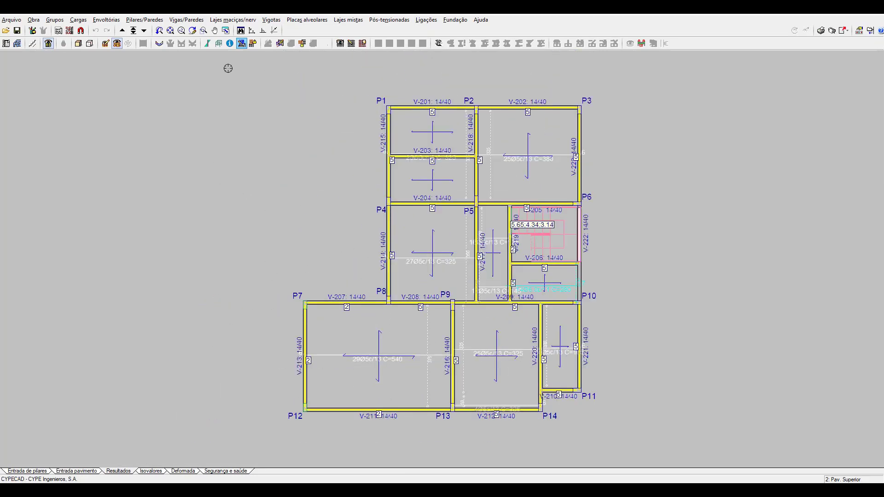
# - Go to the Subsolo foundation level and open the footing of column P5 for editing
pyautogui.click(133, 30)
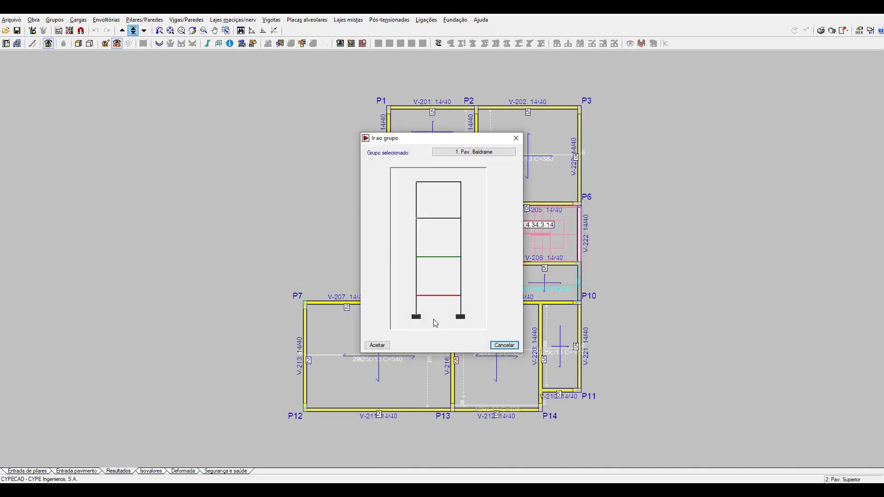
pyautogui.click(436, 317)
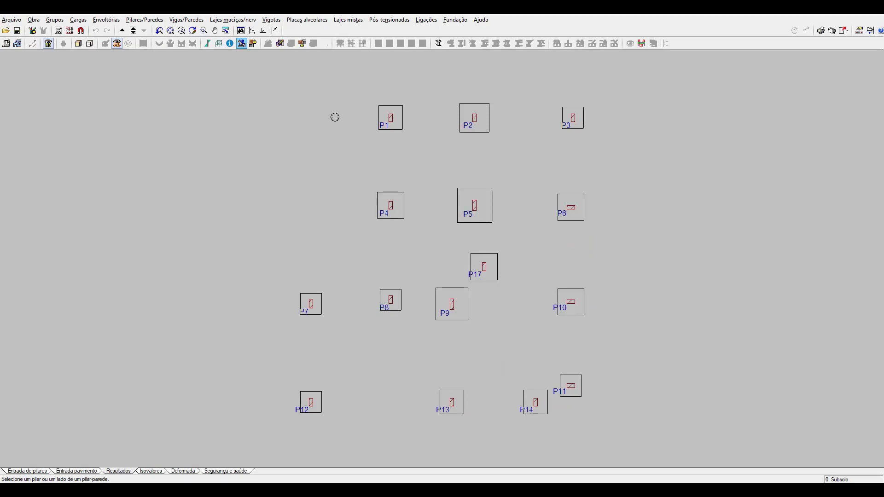
pyautogui.click(454, 21)
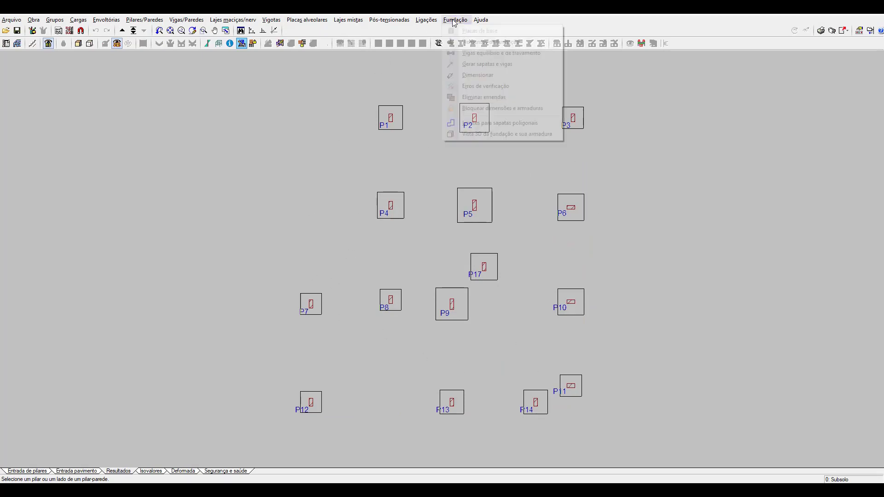
pyautogui.click(470, 43)
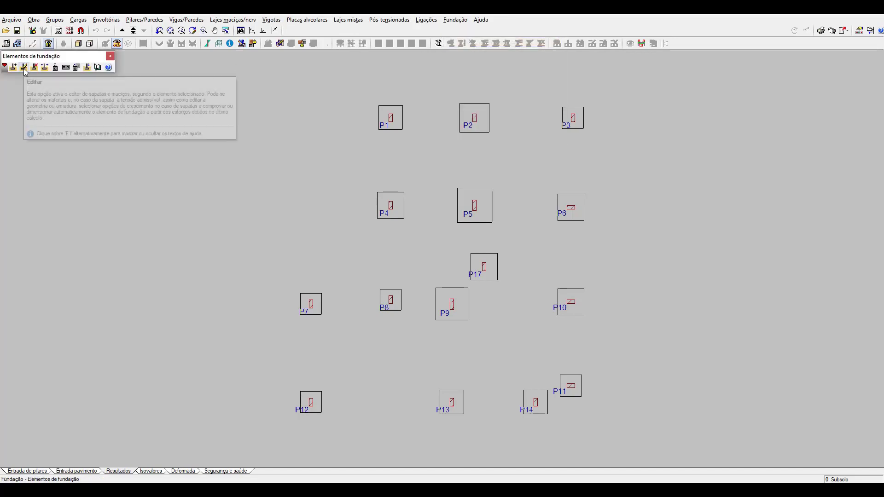
pyautogui.click(24, 68)
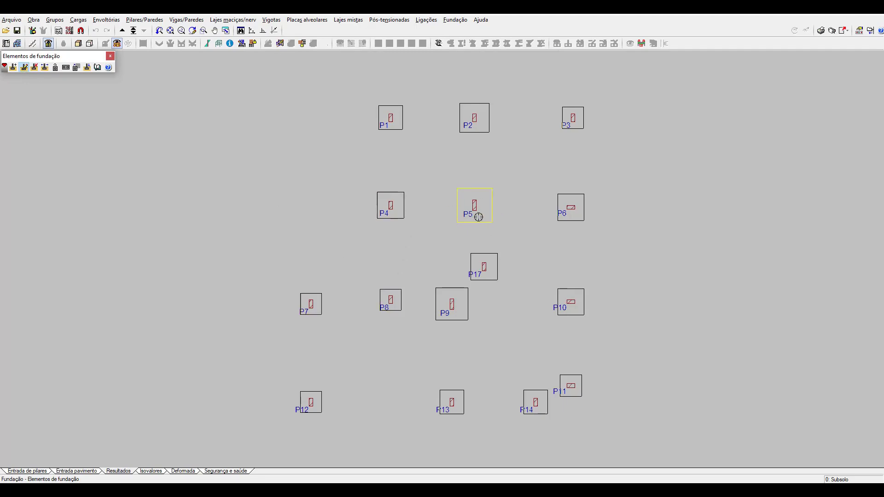
pyautogui.click(476, 215)
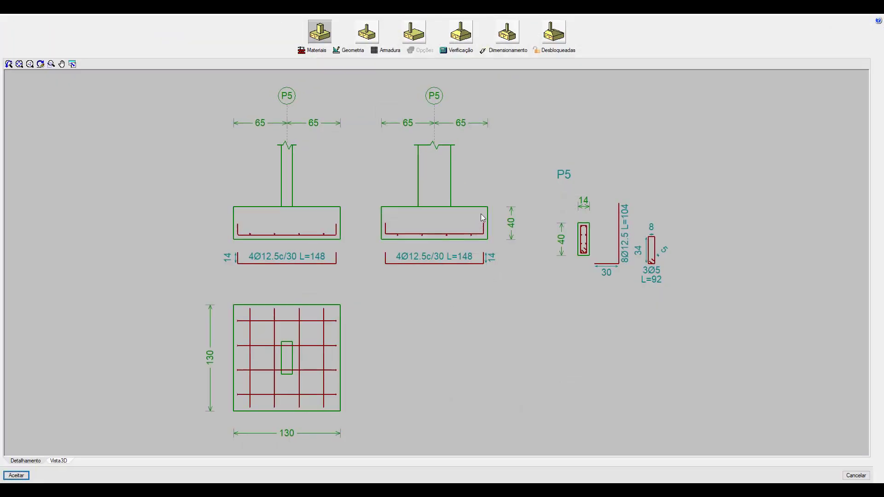
# - Run the verification of footing P5, examine the soil stress checks in the full report, and leave the footing editor
pyautogui.click(458, 49)
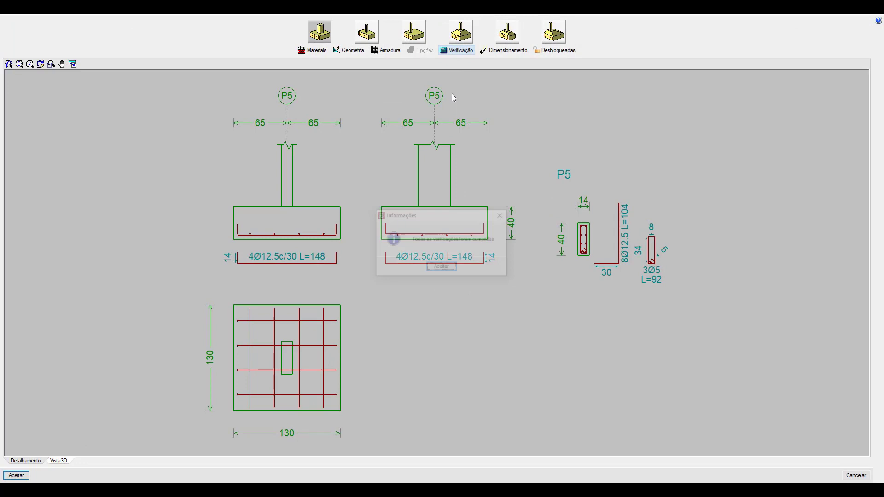
pyautogui.click(442, 270)
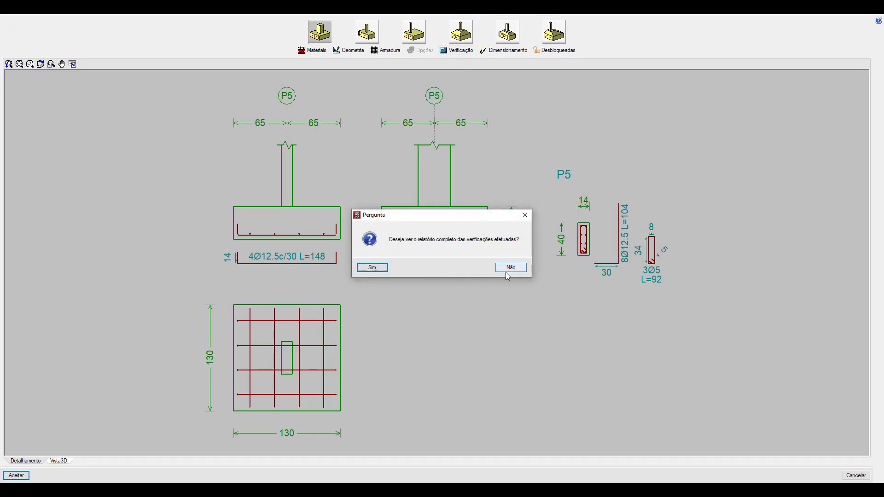
pyautogui.click(374, 268)
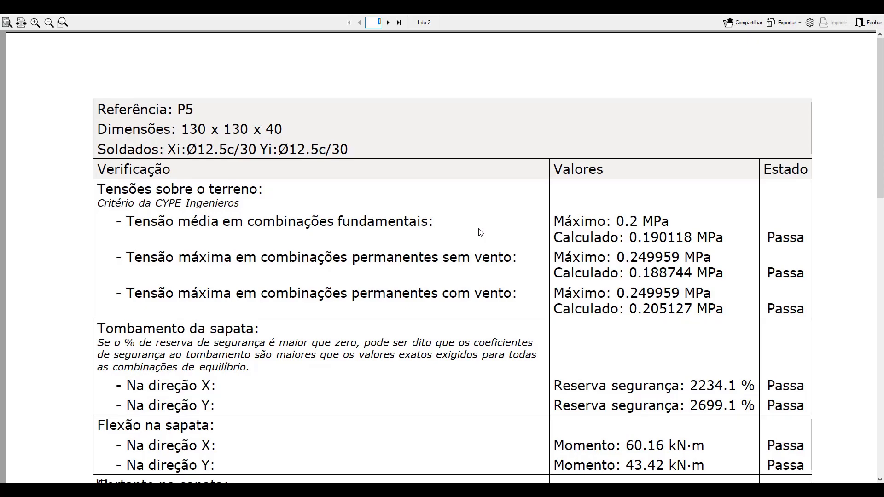
pyautogui.scroll(1, 261, 114)
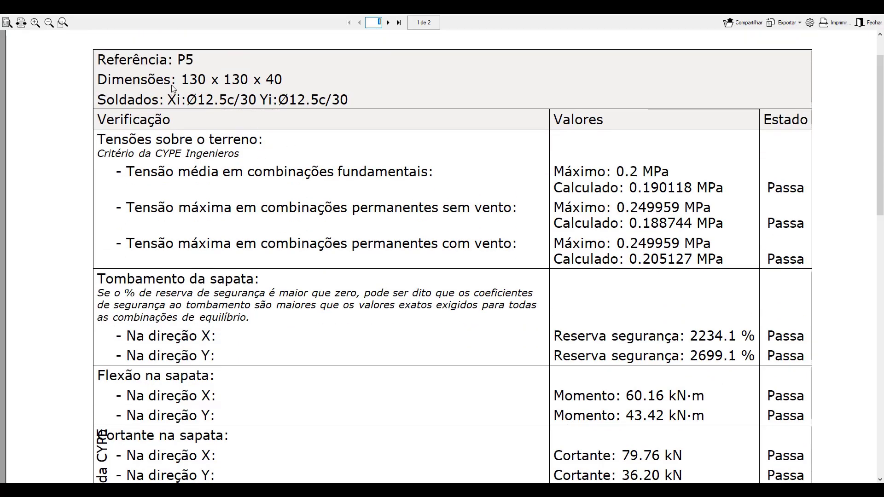
pyautogui.scroll(-2, 228, 117)
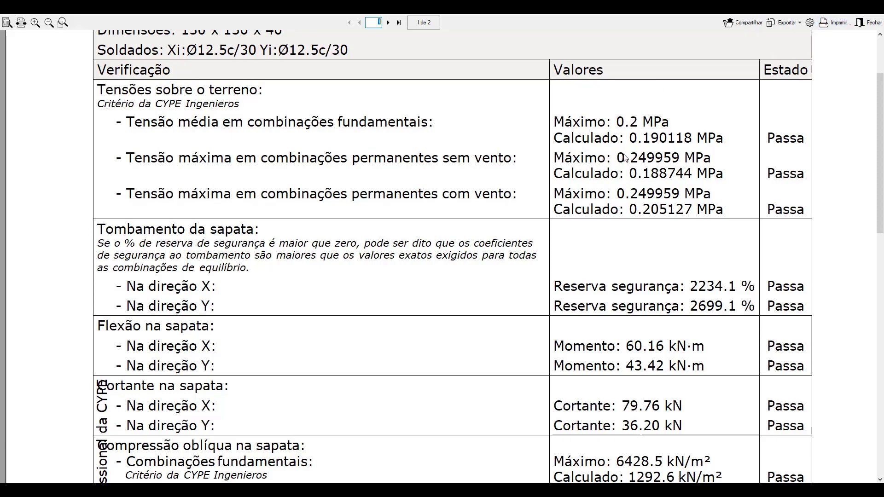
pyautogui.click(868, 22)
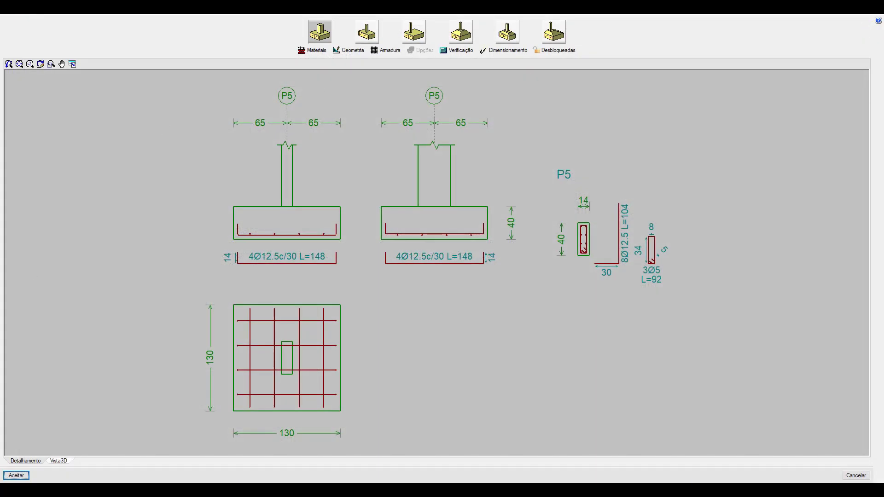
pyautogui.click(16, 476)
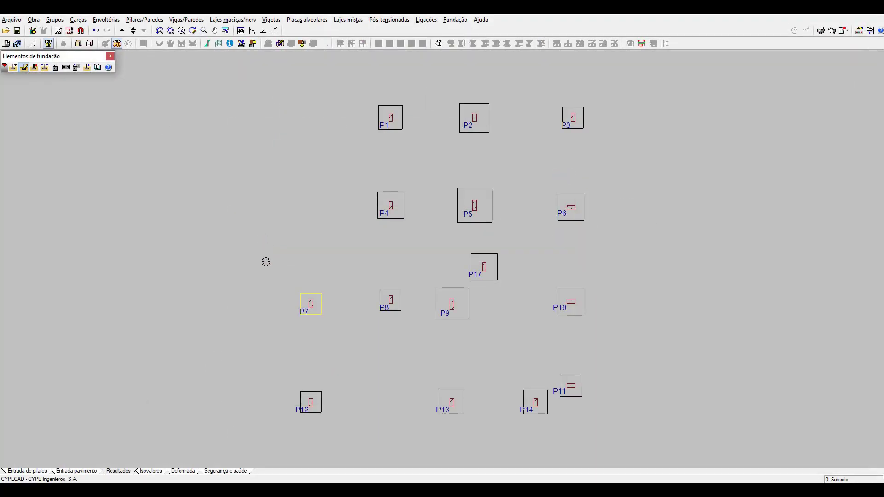
# - Open the isolated footing options from the foundation bar steel settings in the project's general data
pyautogui.click(34, 19)
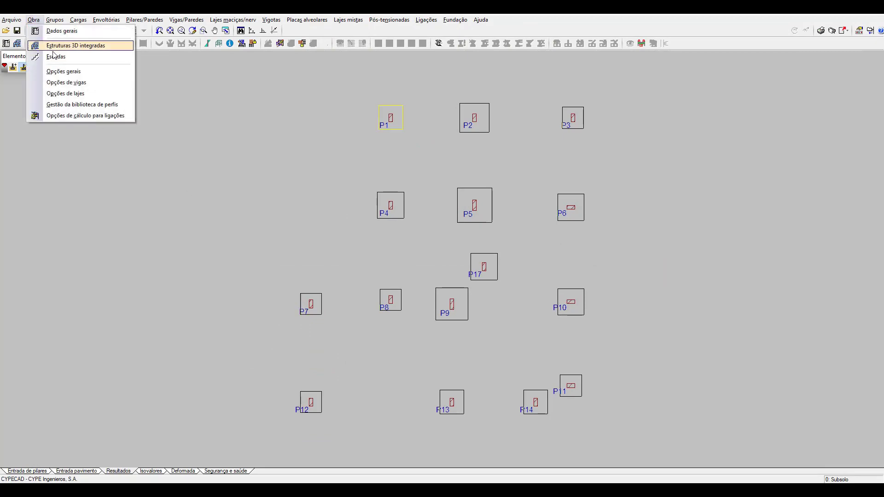
pyautogui.click(60, 30)
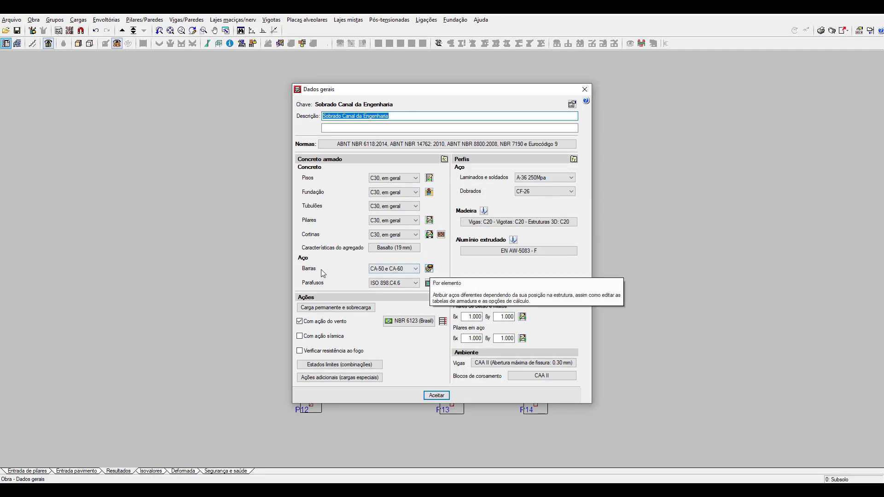
pyautogui.click(428, 270)
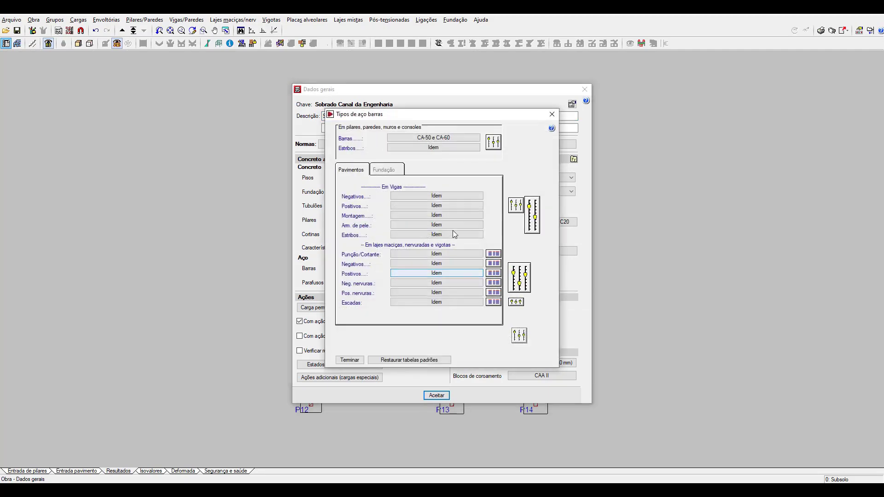
pyautogui.click(383, 170)
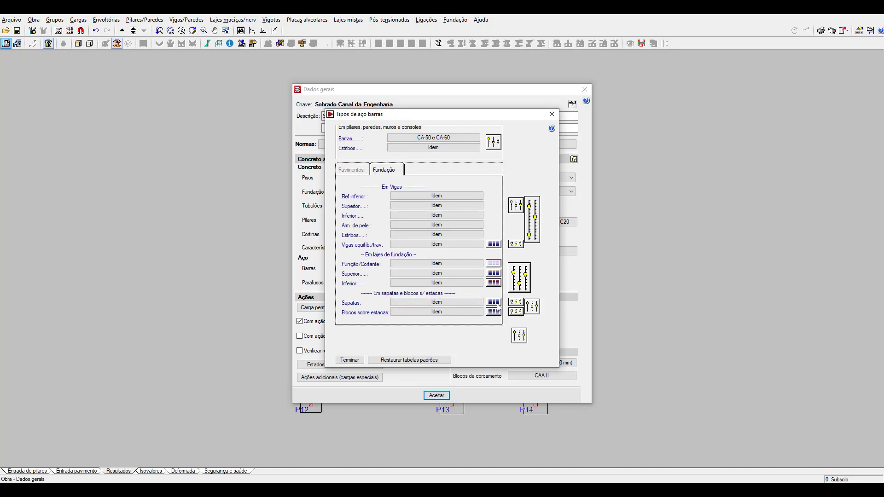
pyautogui.click(496, 303)
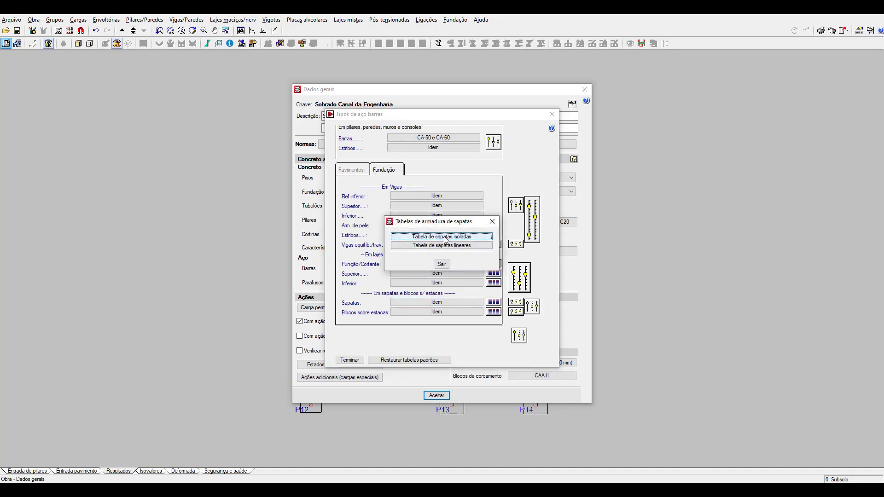
pyautogui.click(492, 221)
pyautogui.click(514, 303)
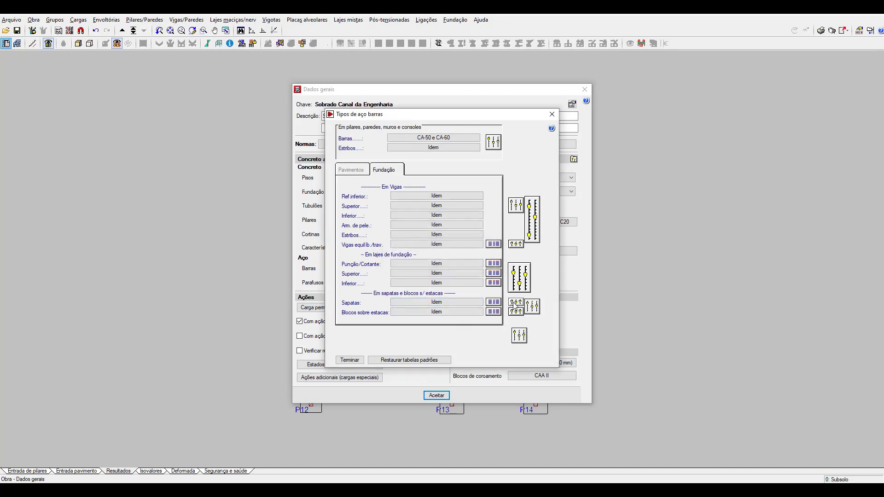
pyautogui.click(440, 232)
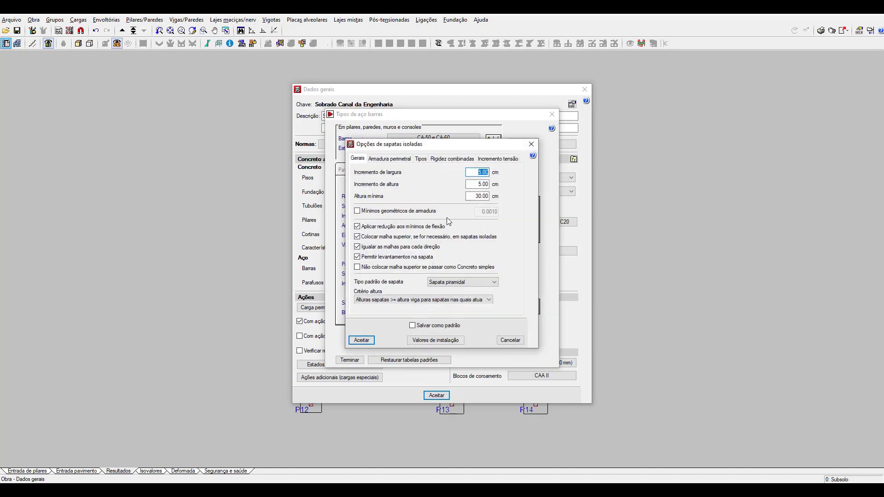
# - Set the allowable stress increment to 0 for permanent combinations without wind, with wind and accidental combinations, and accept the general data
pyautogui.click(499, 160)
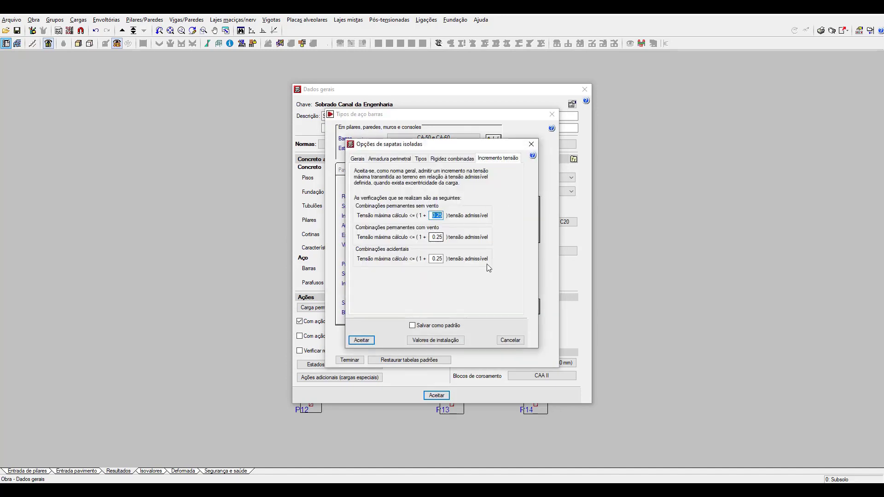
pyautogui.write('0')
pyautogui.press('Tab')
pyautogui.write('0')
pyautogui.press('Tab')
pyautogui.write('0')
pyautogui.click(362, 340)
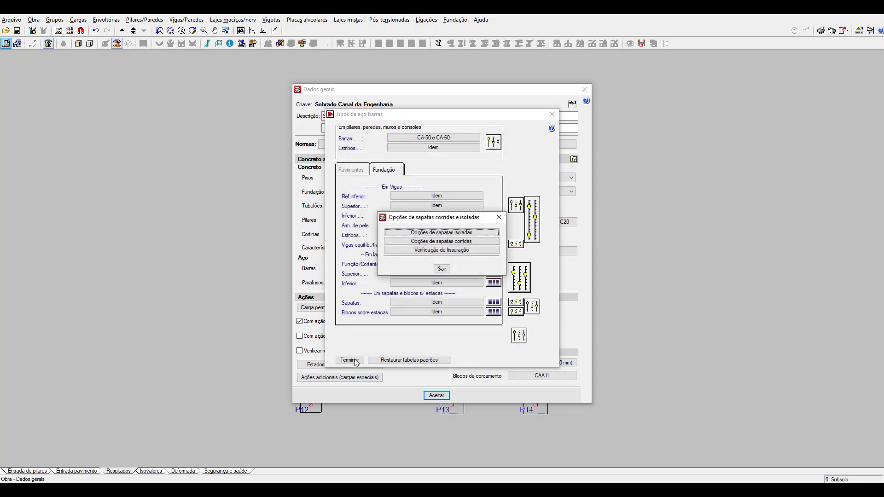
pyautogui.click(440, 272)
pyautogui.click(350, 360)
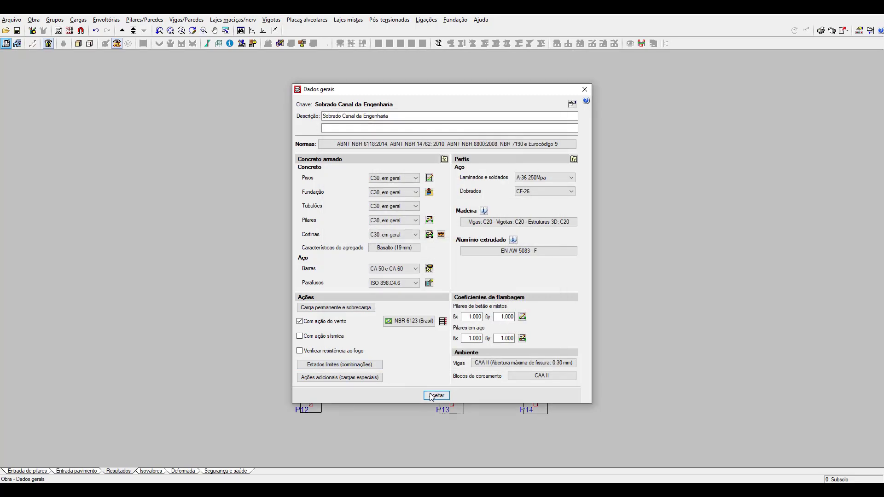
pyautogui.click(437, 395)
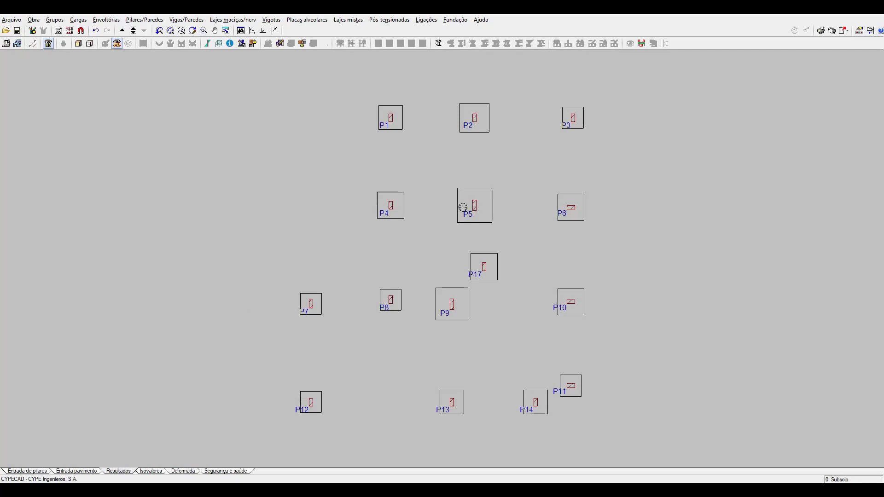
# - Reopen footing P5 for editing, rerun its verification and examine the soil stress checks in the full report
pyautogui.click(455, 20)
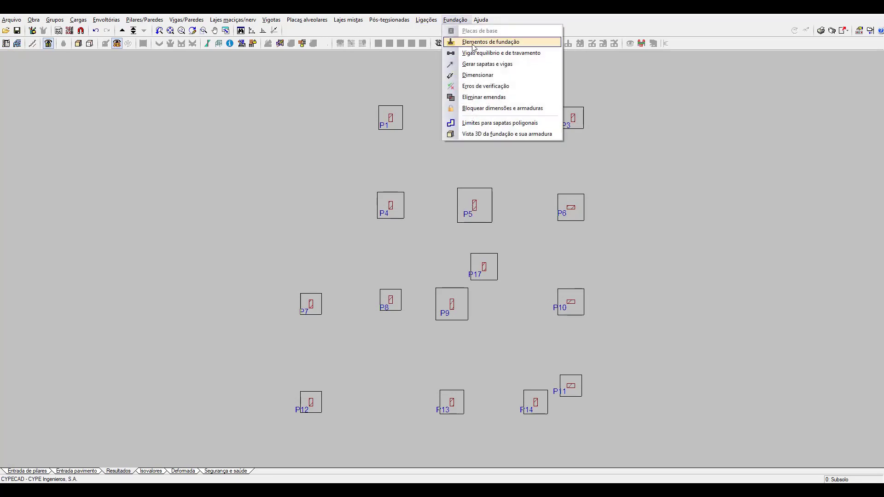
pyautogui.click(465, 42)
pyautogui.click(24, 66)
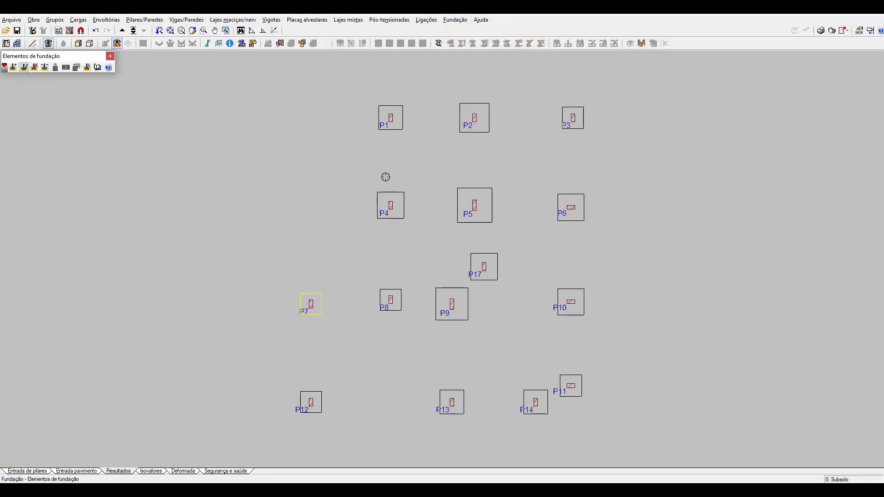
pyautogui.click(461, 215)
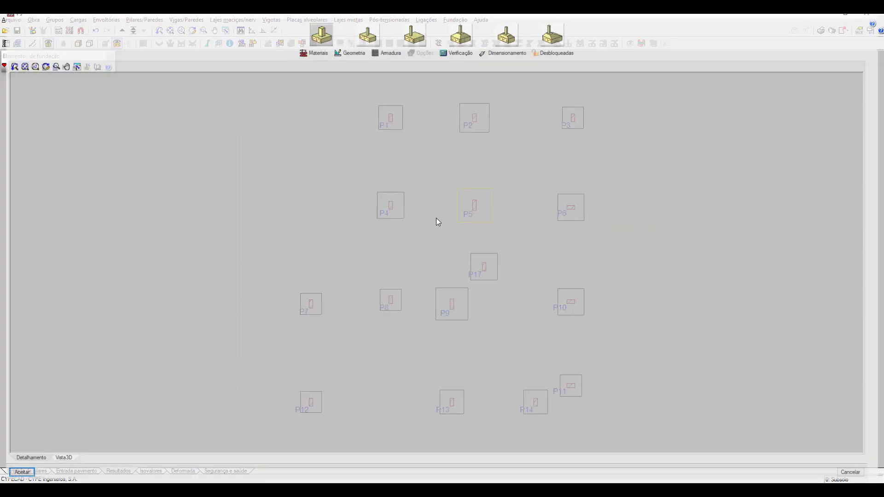
pyautogui.click(460, 51)
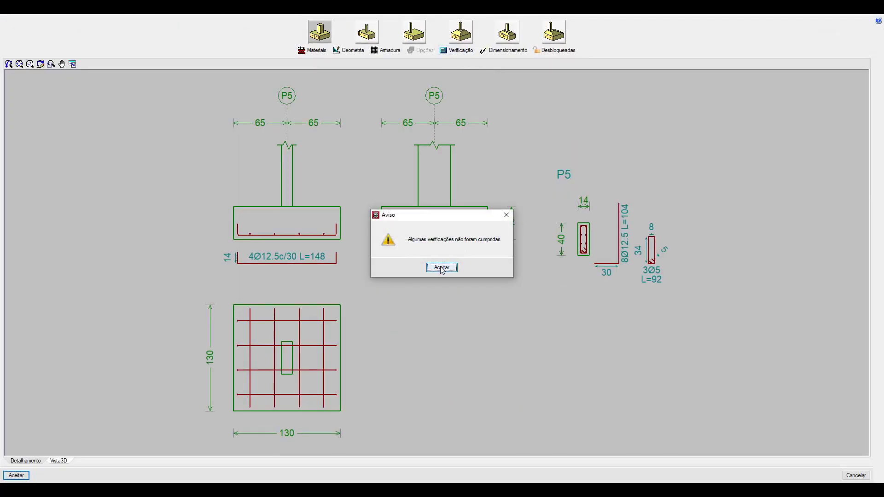
pyautogui.click(442, 270)
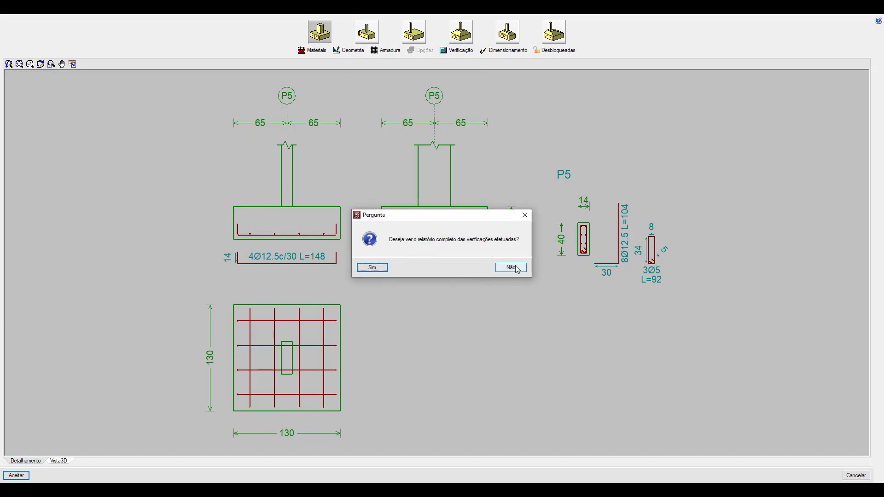
pyautogui.click(385, 270)
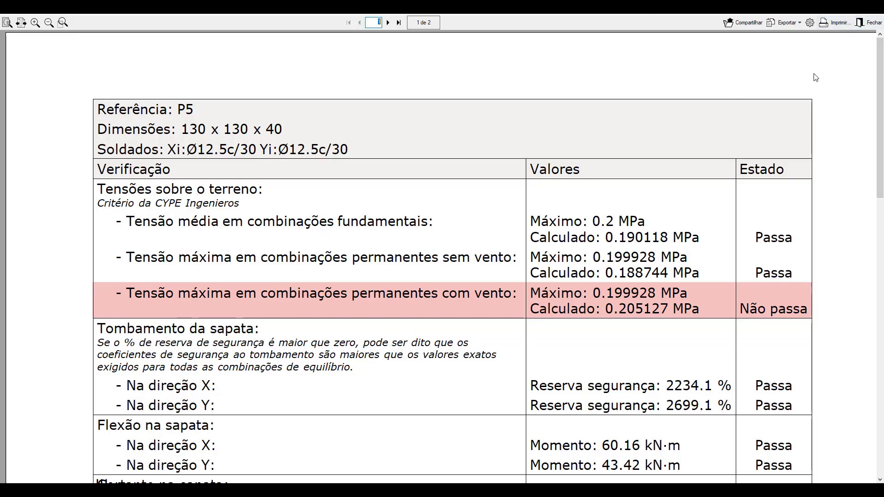
pyautogui.click(870, 22)
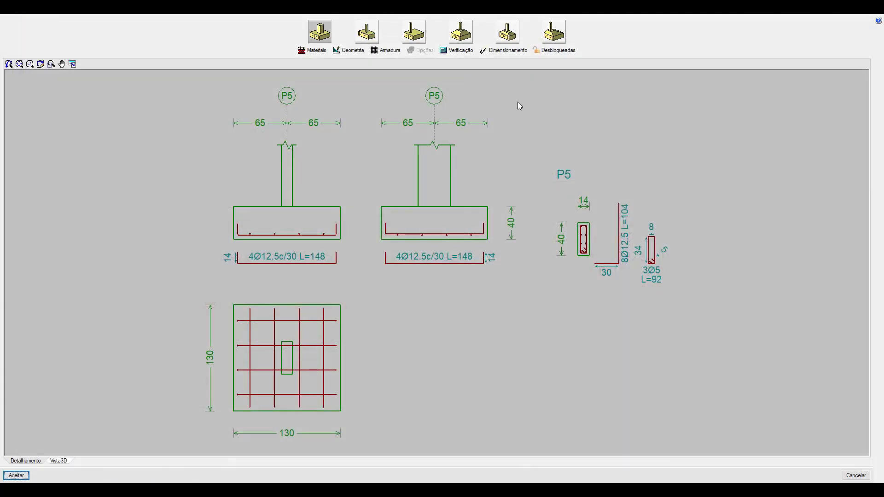
# - Redesign footing P5 with the Completo dimensioning type and open the full verification report
pyautogui.click(504, 52)
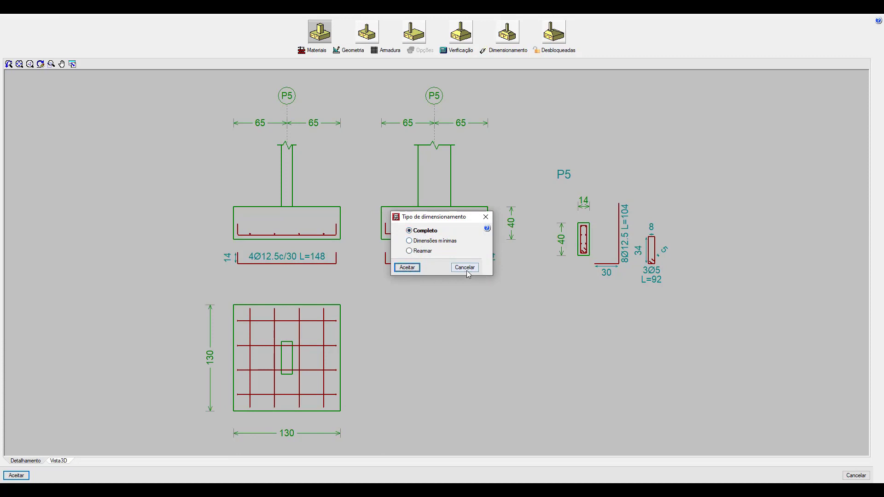
pyautogui.click(402, 271)
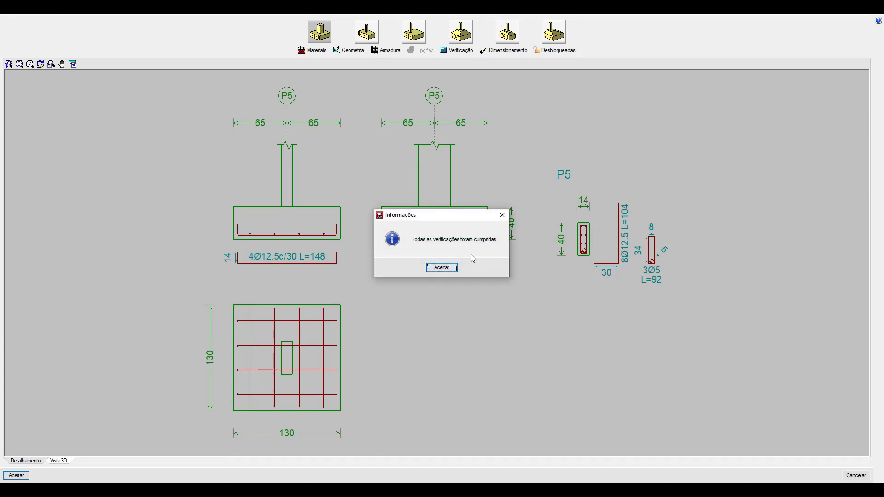
pyautogui.click(437, 268)
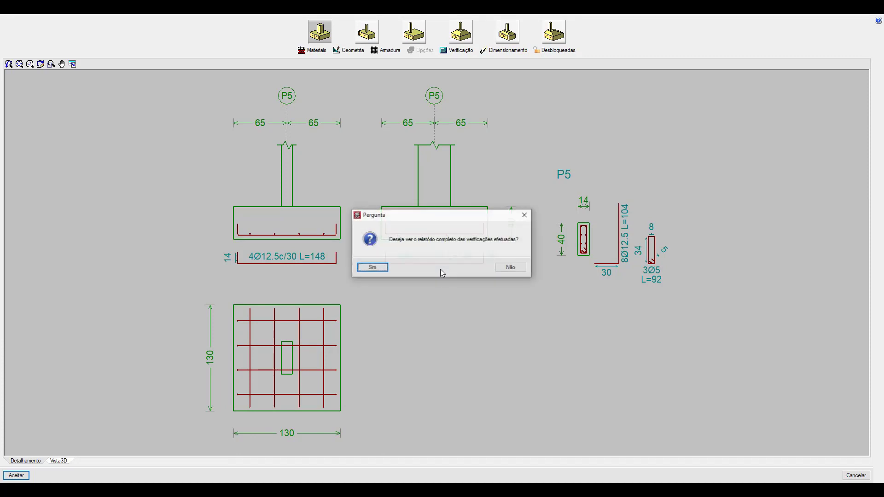
pyautogui.click(372, 271)
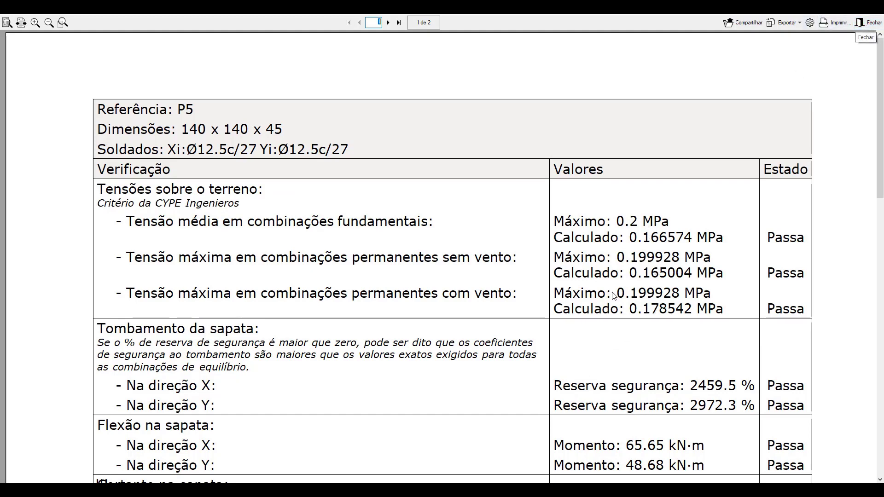
# - Change footing P5 to the centred rectangular tapered type, redesign it with the Completo dimensioning type and open the full verification report
pyautogui.click(861, 27)
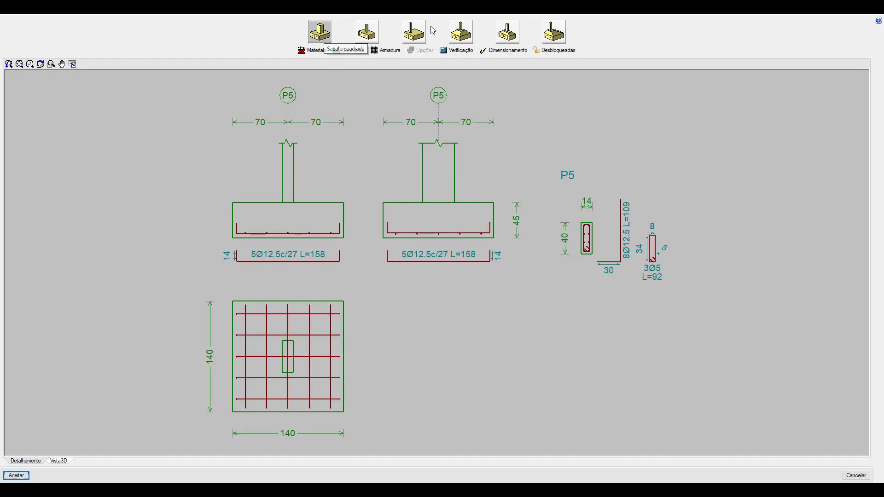
pyautogui.click(508, 33)
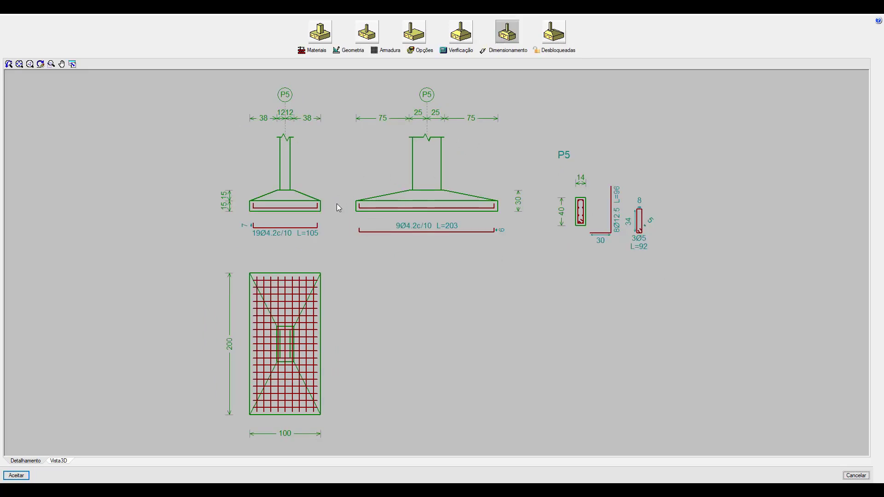
pyautogui.click(505, 49)
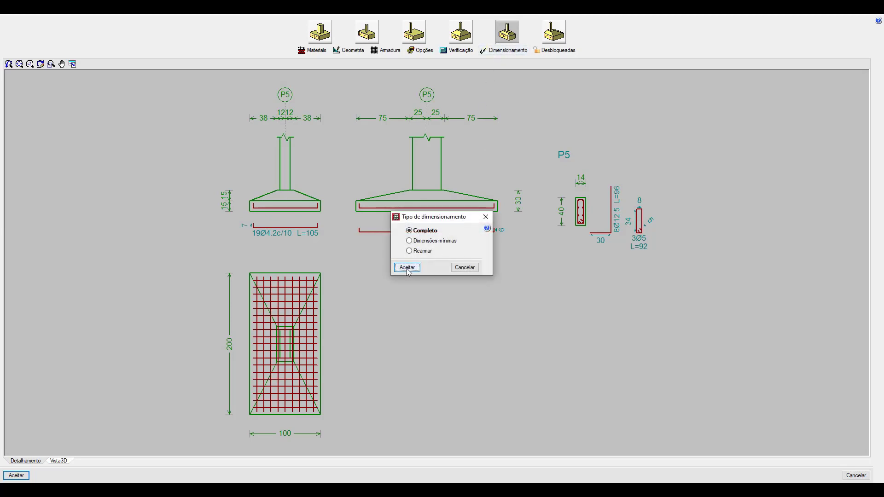
pyautogui.click(408, 268)
pyautogui.click(443, 269)
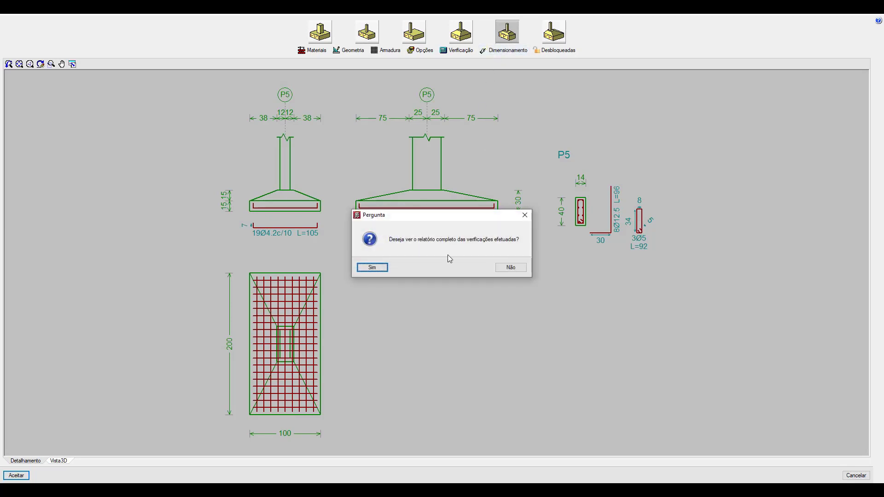
pyautogui.click(387, 267)
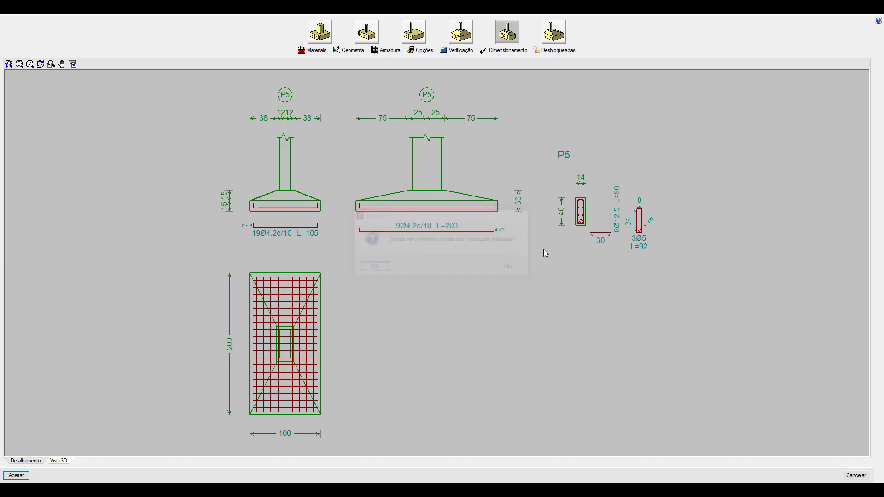
# - Examine the soil stress, overturning, bending, shear, reinforcement and anchorage checks in footing P5's full report, and close the report
pyautogui.scroll(-1, 562, 227)
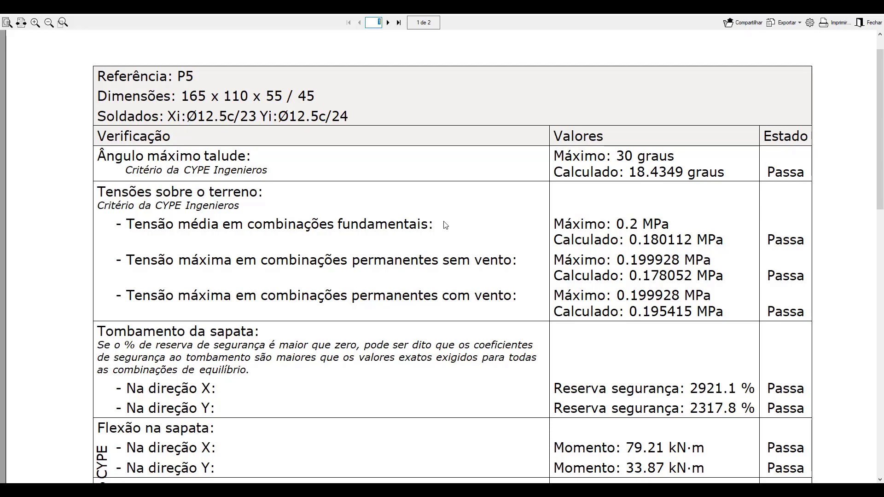
pyautogui.scroll(-3, 193, 211)
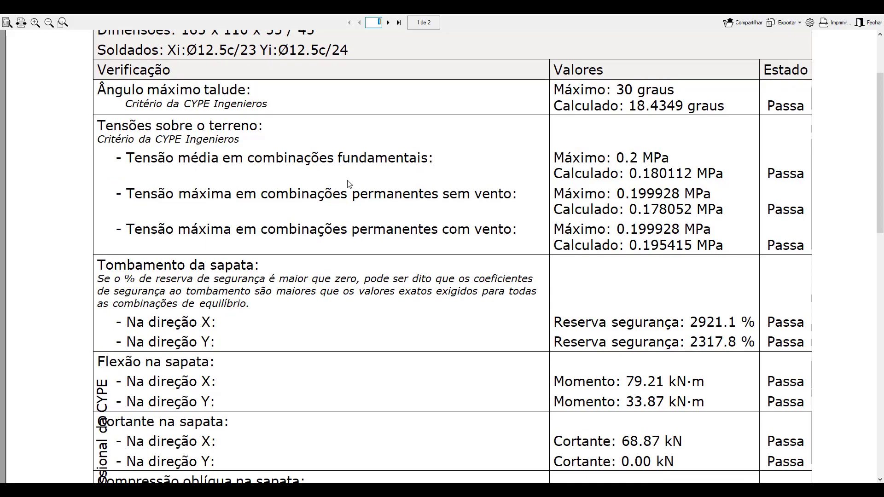
pyautogui.scroll(-3, 200, 249)
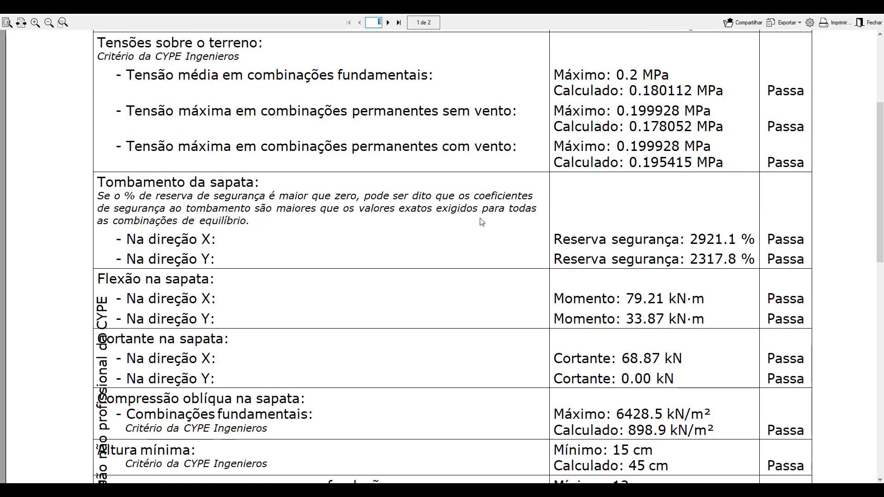
pyautogui.scroll(-3, 253, 262)
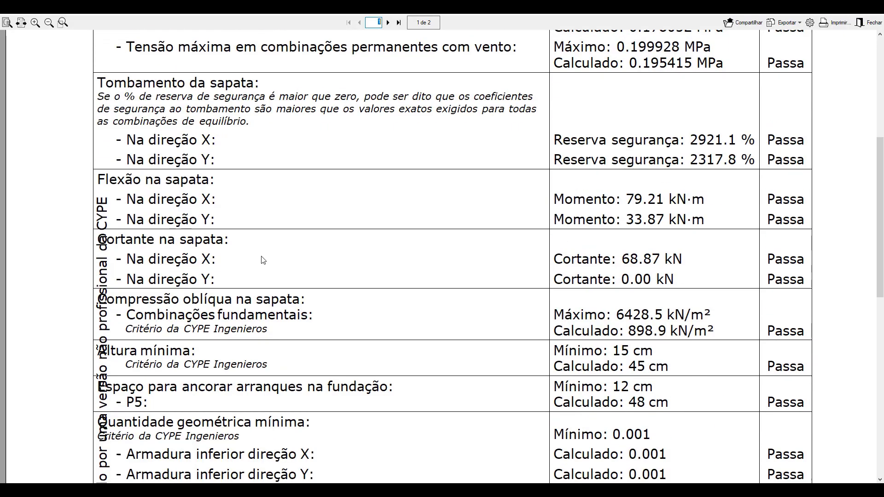
pyautogui.scroll(-3, 219, 202)
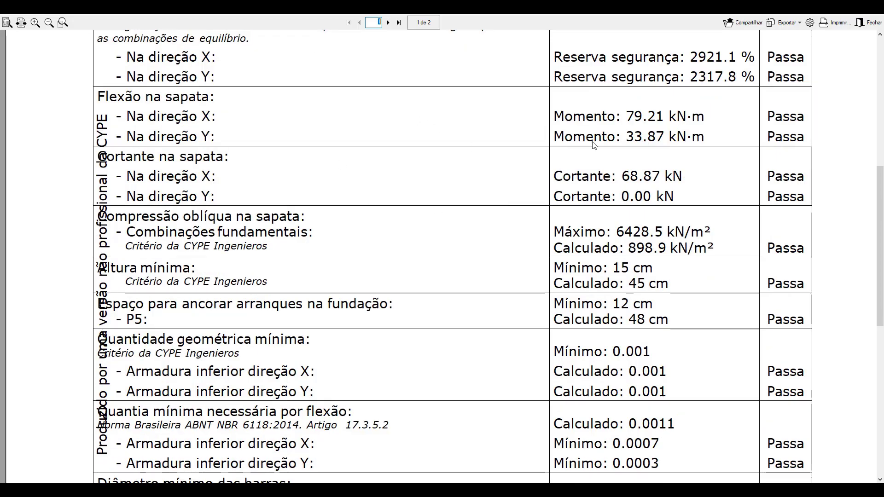
pyautogui.scroll(-6, 447, 180)
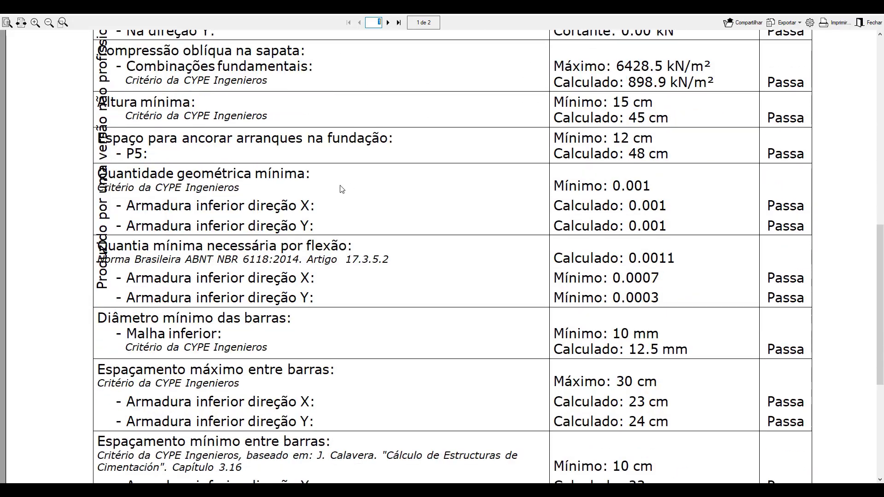
pyautogui.scroll(-2, 273, 157)
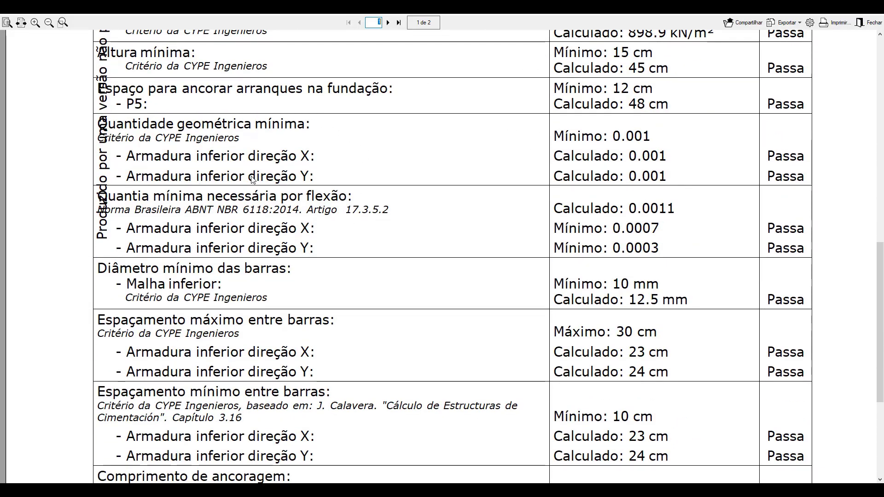
pyautogui.scroll(-8, 260, 179)
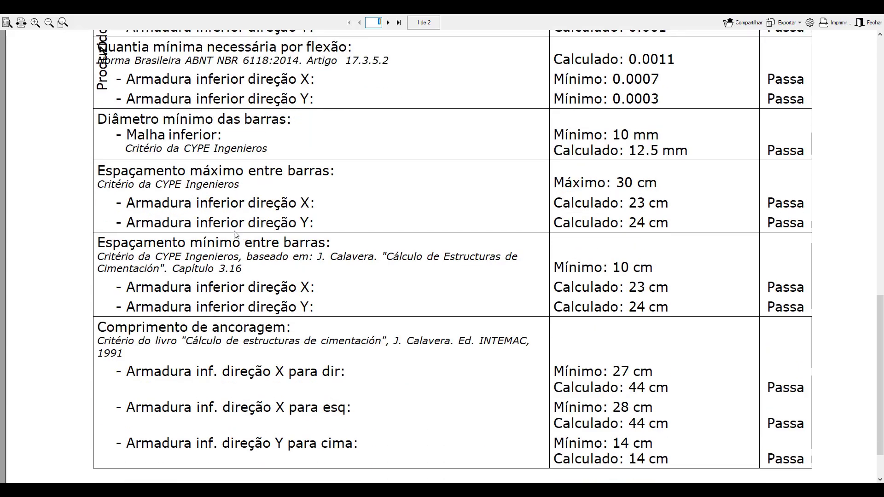
pyautogui.scroll(6, 391, 322)
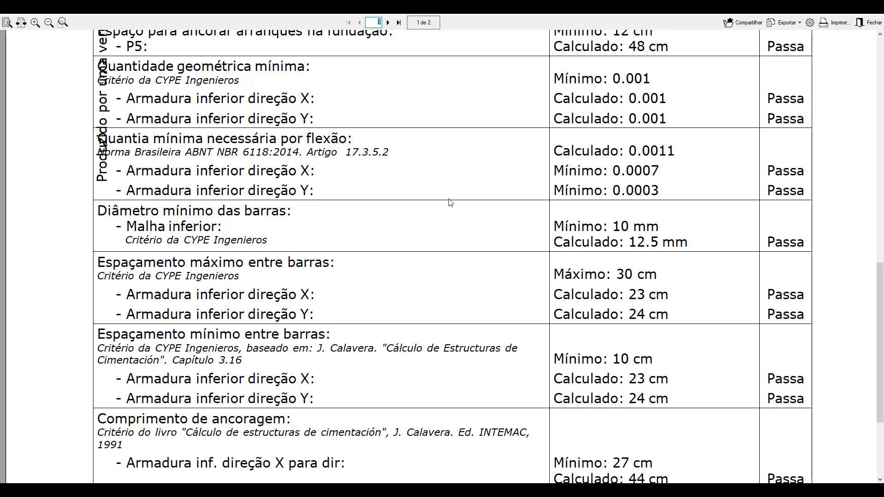
pyautogui.click(860, 23)
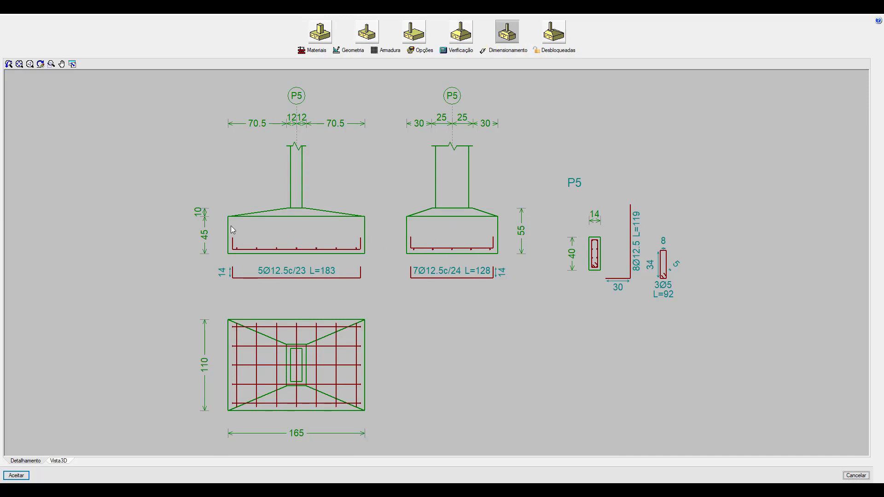
# - Review the tapered footing P5's geometry settings and detail drawing, and accept the edited footing
pyautogui.scroll(2, 286, 230)
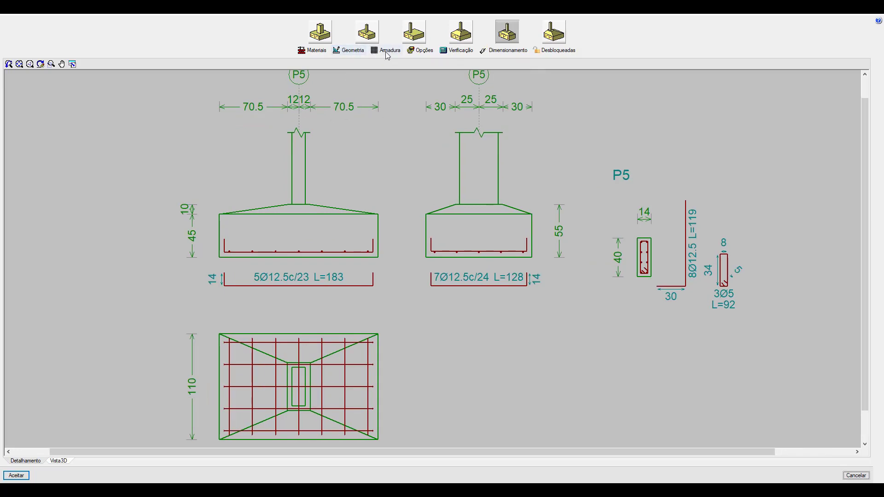
pyautogui.click(362, 54)
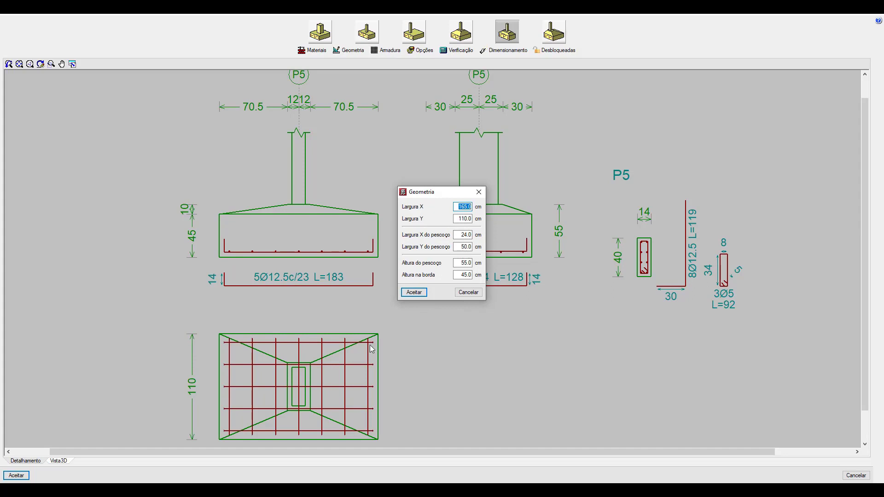
pyautogui.click(470, 293)
pyautogui.scroll(-4, 410, 308)
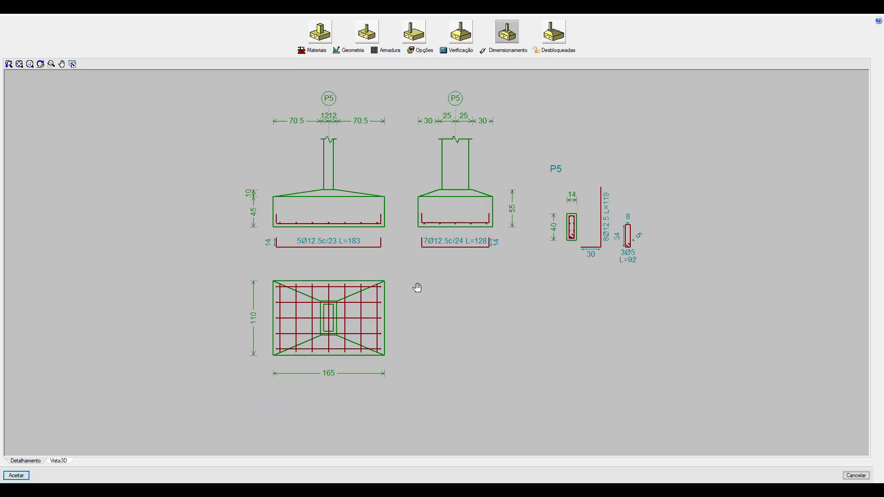
pyautogui.scroll(1, 394, 203)
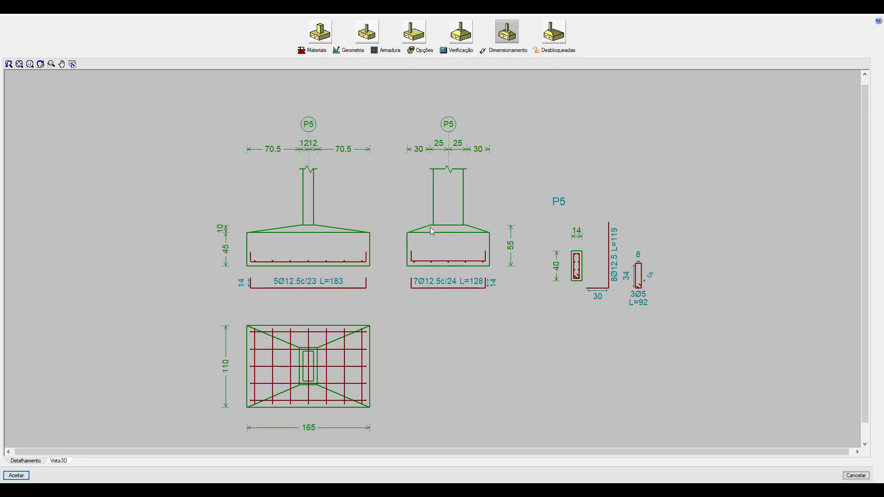
pyautogui.scroll(2, 432, 230)
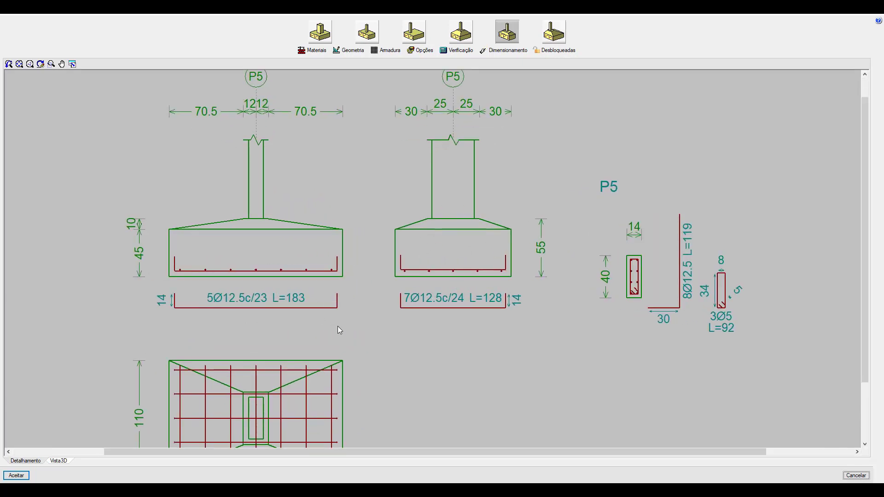
pyautogui.click(17, 479)
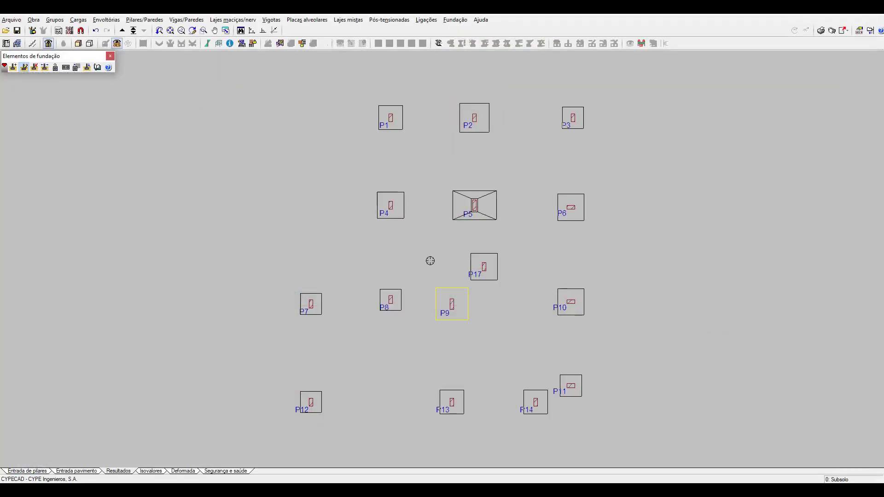
# - Delete the footing under column P5 from the foundation plan
pyautogui.scroll(5, 465, 214)
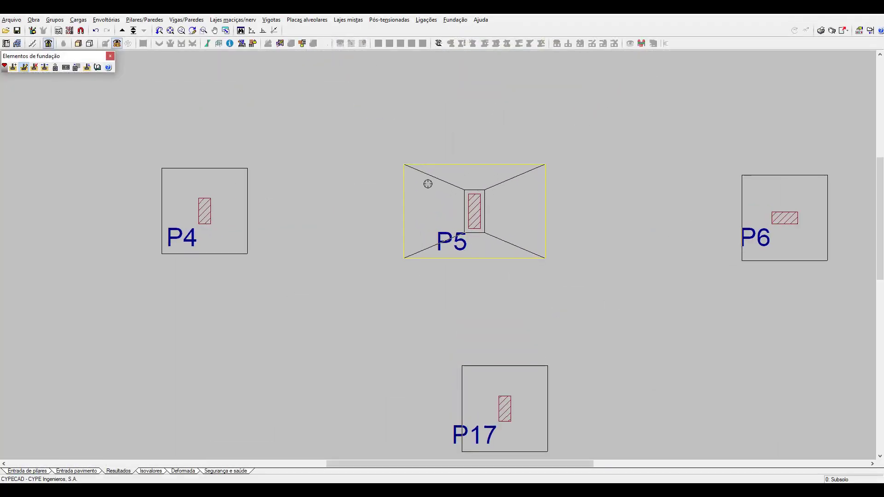
pyautogui.click(34, 68)
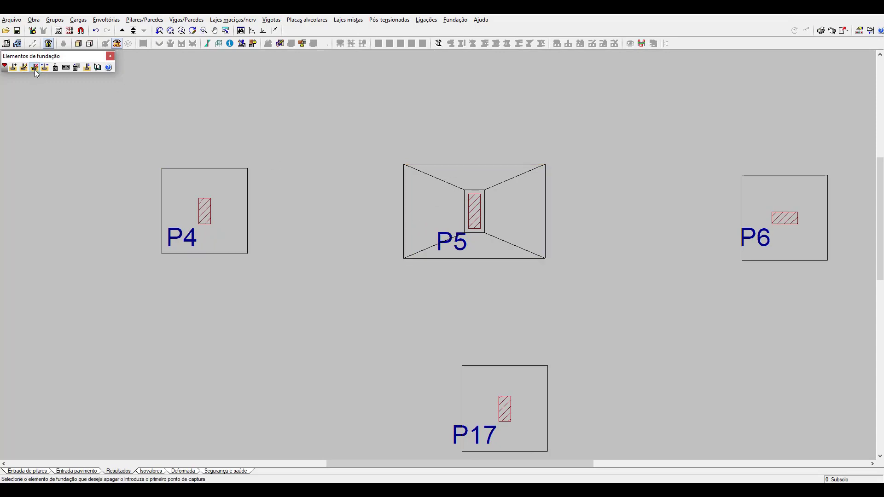
pyautogui.click(435, 248)
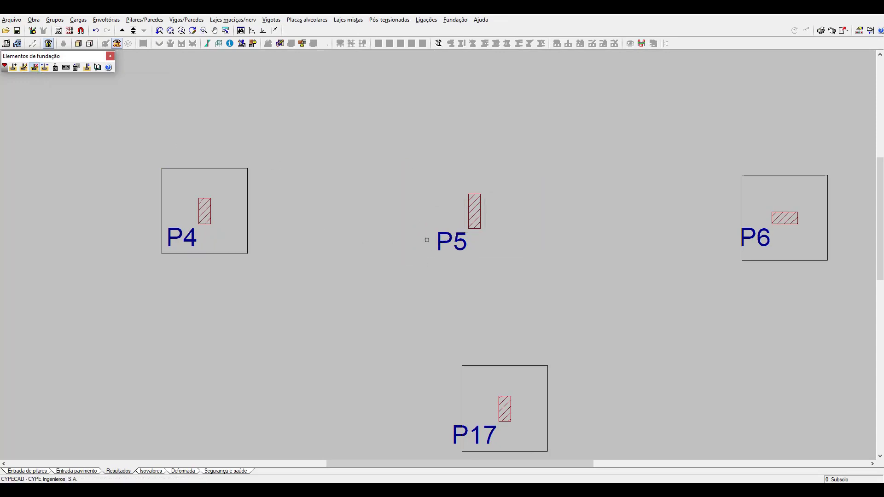
# - Place a new single-column reinforced concrete footing of the rectangular tapered type under column P5
pyautogui.click(14, 68)
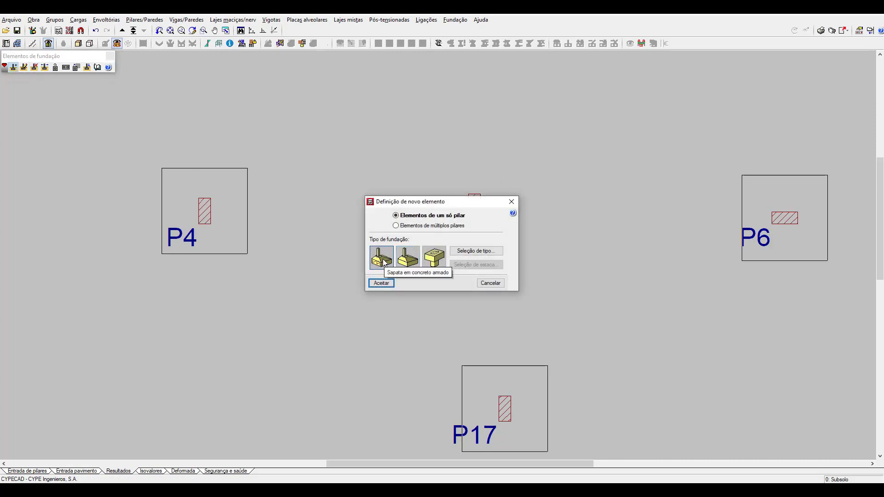
pyautogui.click(476, 253)
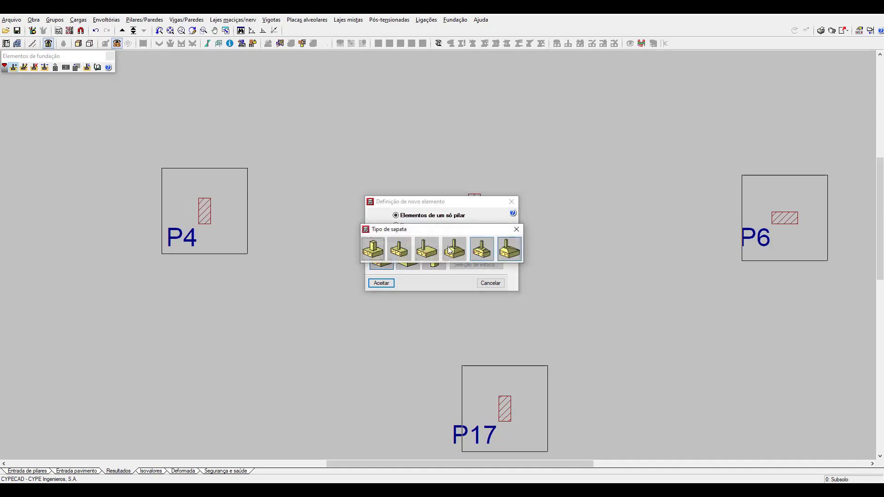
pyautogui.click(479, 254)
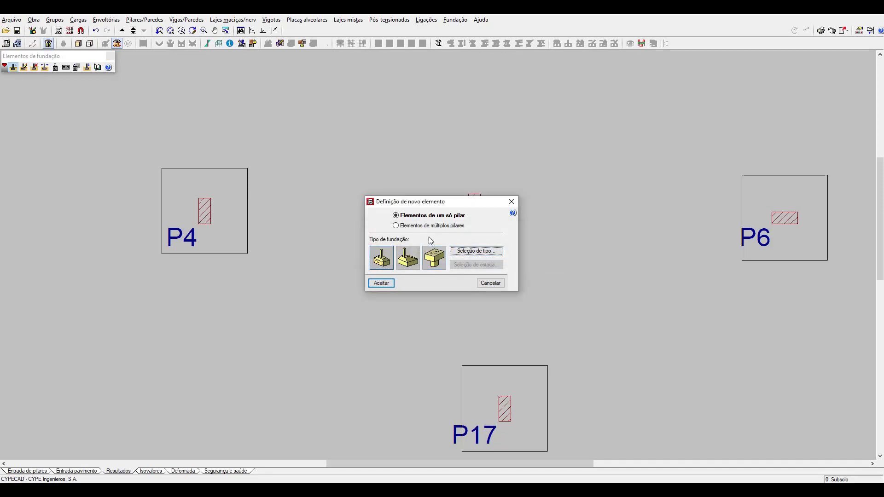
pyautogui.click(381, 283)
pyautogui.click(464, 220)
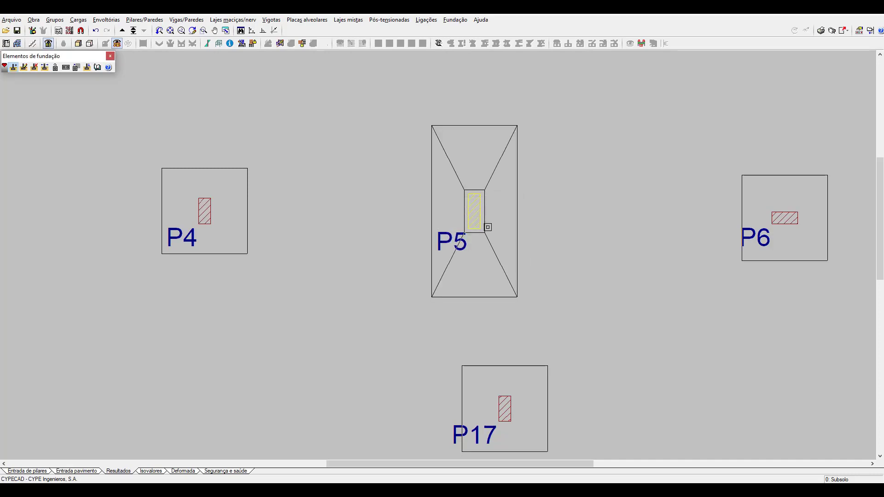
# - Edit the new footing P5 and redesign it with the Completo dimensioning type, declining the full verification report
pyautogui.click(25, 66)
pyautogui.click(498, 216)
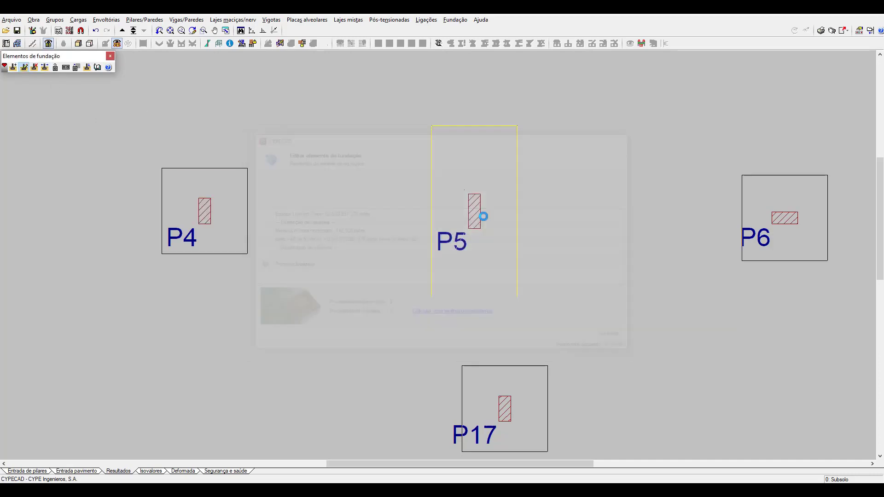
pyautogui.scroll(3, 343, 262)
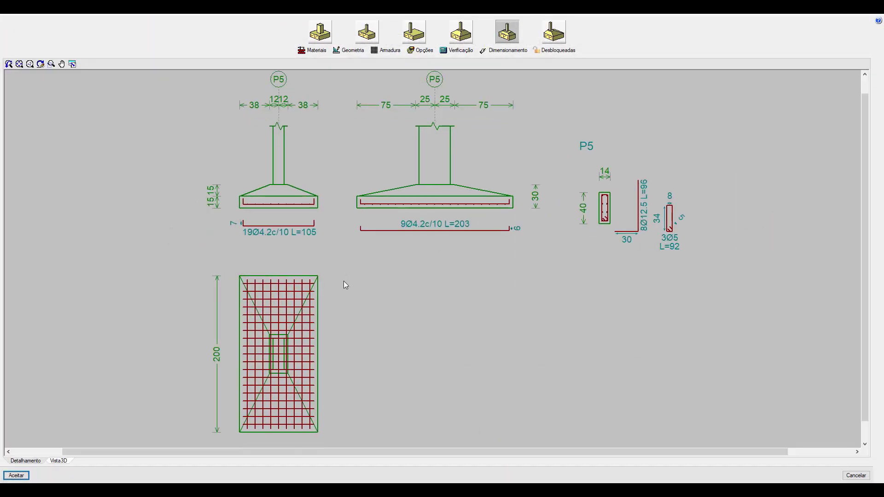
pyautogui.click(507, 33)
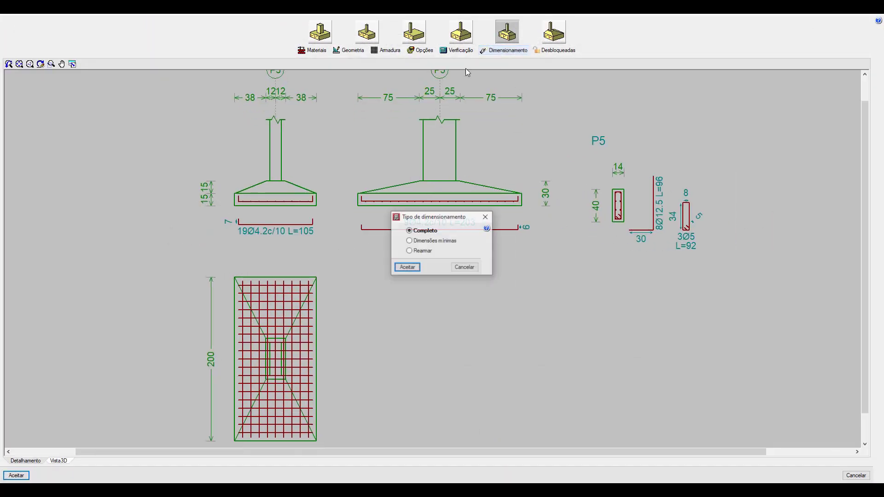
pyautogui.click(405, 269)
pyautogui.click(442, 264)
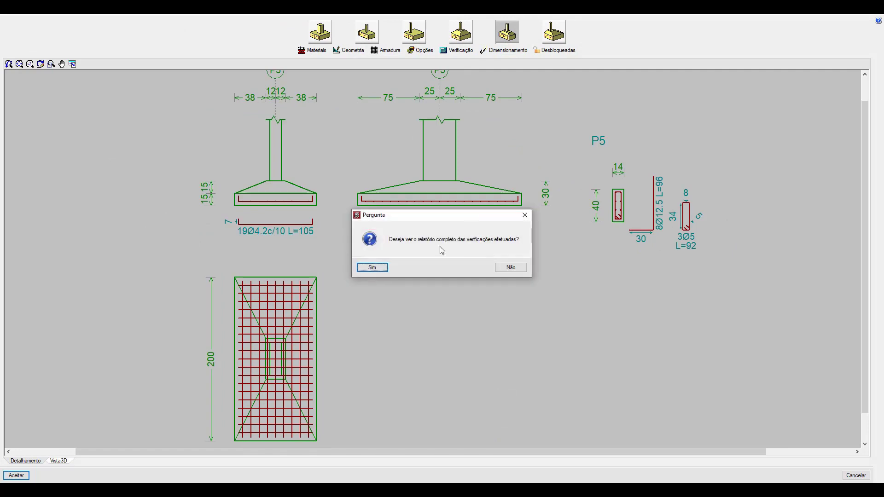
pyautogui.click(516, 268)
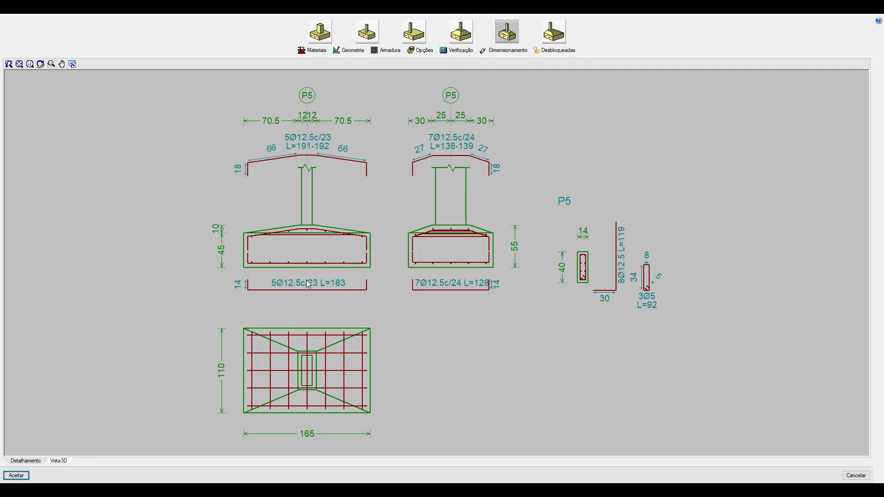
pyautogui.scroll(1, 295, 269)
pyautogui.scroll(-3, 460, 257)
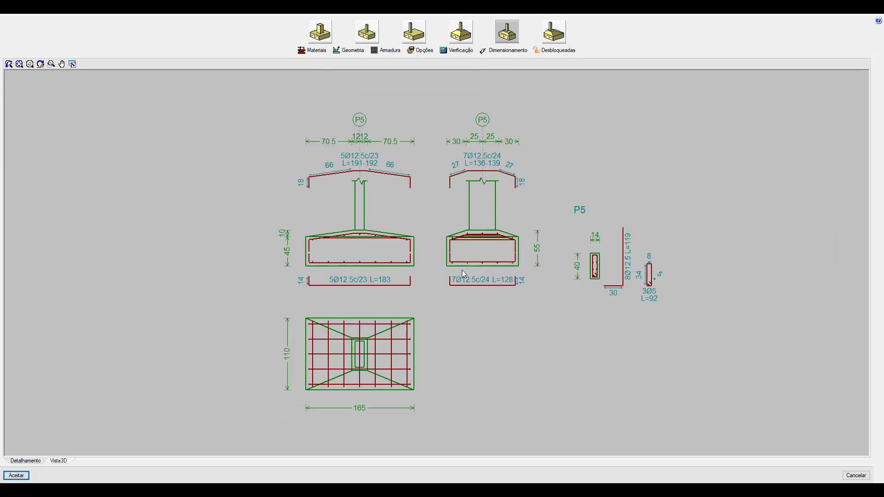
pyautogui.scroll(1, 475, 272)
pyautogui.scroll(1, 359, 391)
pyautogui.scroll(1, 357, 378)
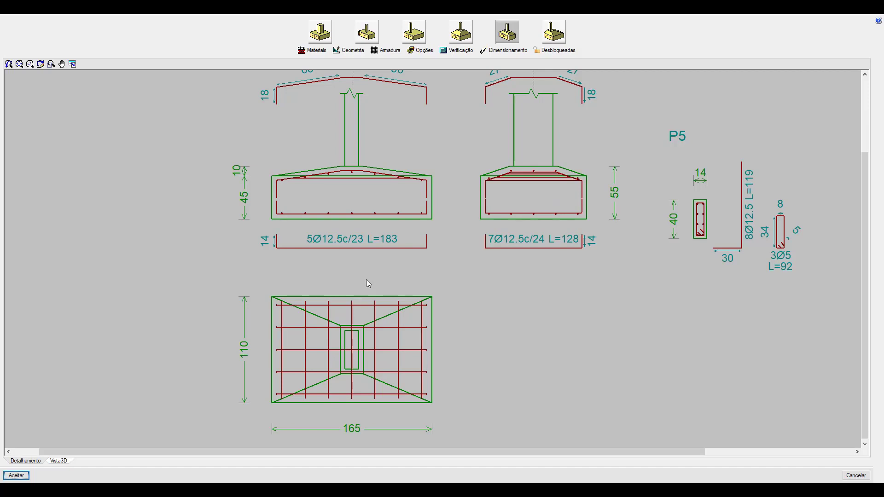
# - Set footing P5's plan dimensions to 110 cm in X and 165 cm in Y
pyautogui.click(367, 33)
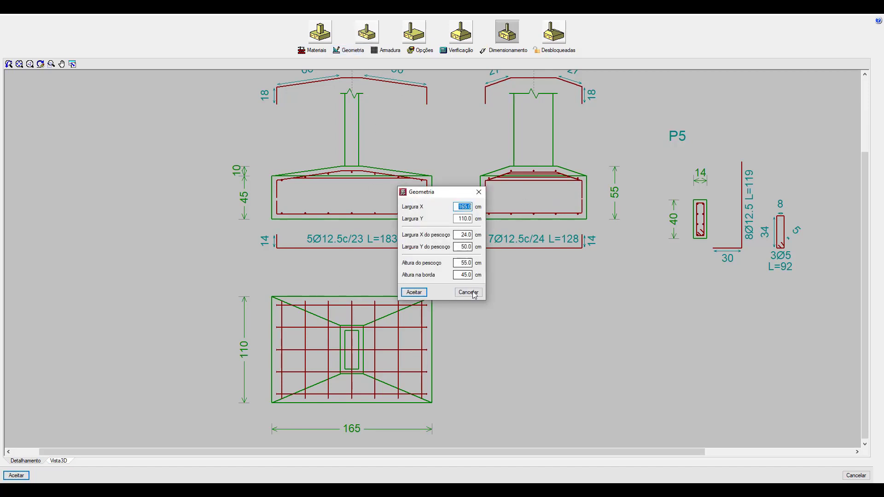
pyautogui.write('110')
pyautogui.press('Tab')
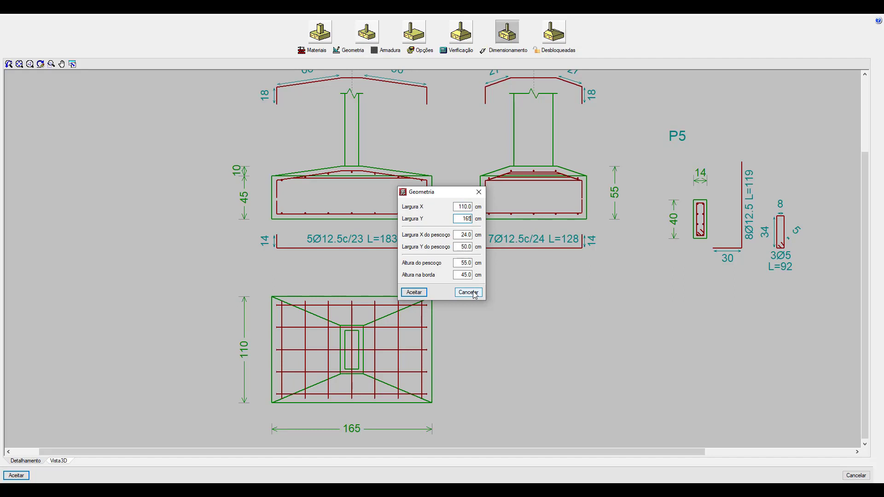
pyautogui.write('165')
pyautogui.press('Tab')
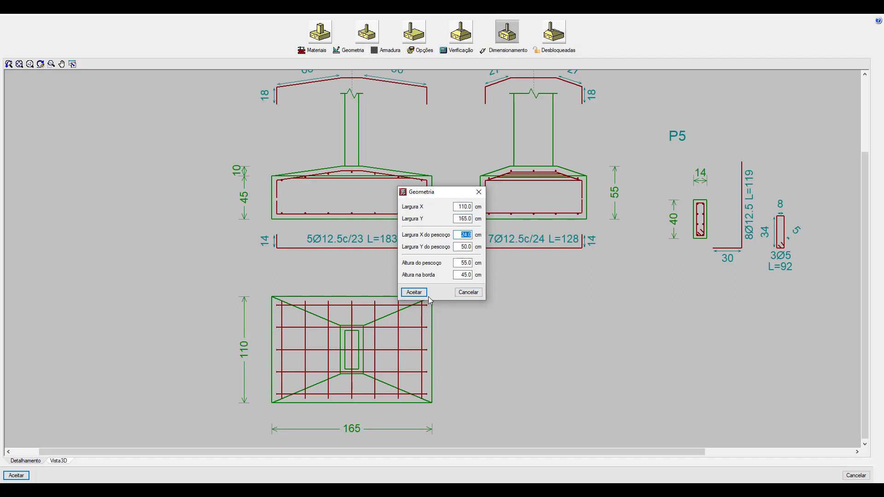
pyautogui.click(416, 293)
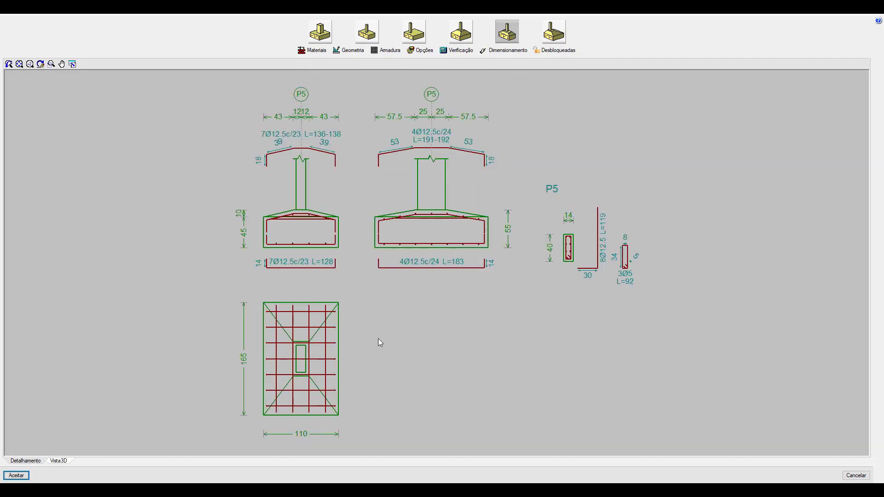
# - Verify the resized footing P5 without opening the full report, and accept the edited footing
pyautogui.click(461, 46)
pyautogui.click(443, 269)
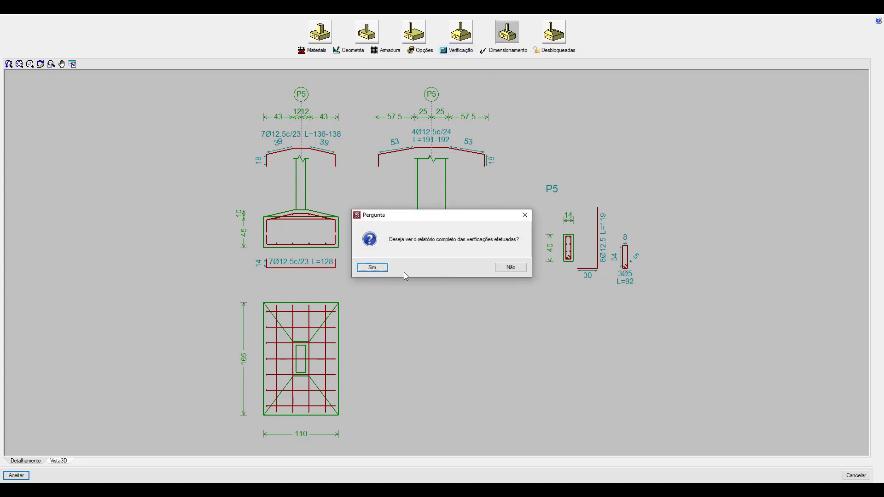
pyautogui.click(510, 267)
pyautogui.scroll(5, 363, 259)
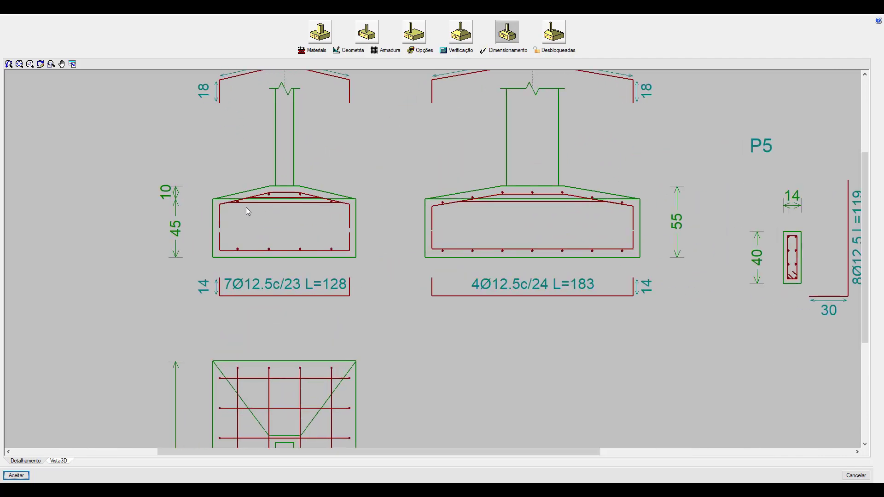
pyautogui.click(16, 475)
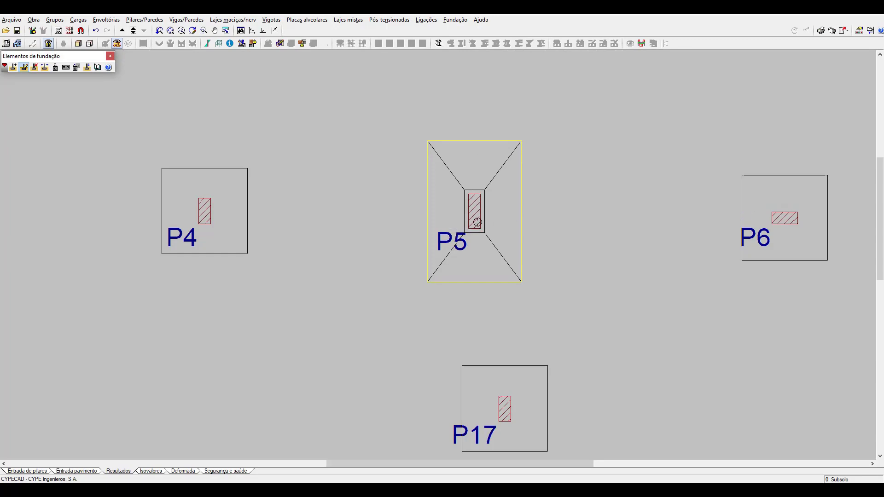
# - Reopen footing P5 for editing and set its edge height to 30 cm
pyautogui.click(478, 216)
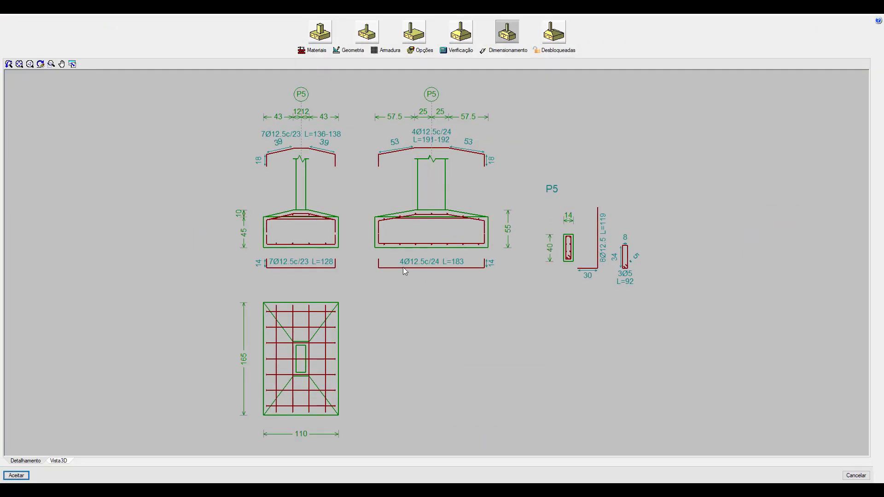
pyautogui.scroll(2, 281, 244)
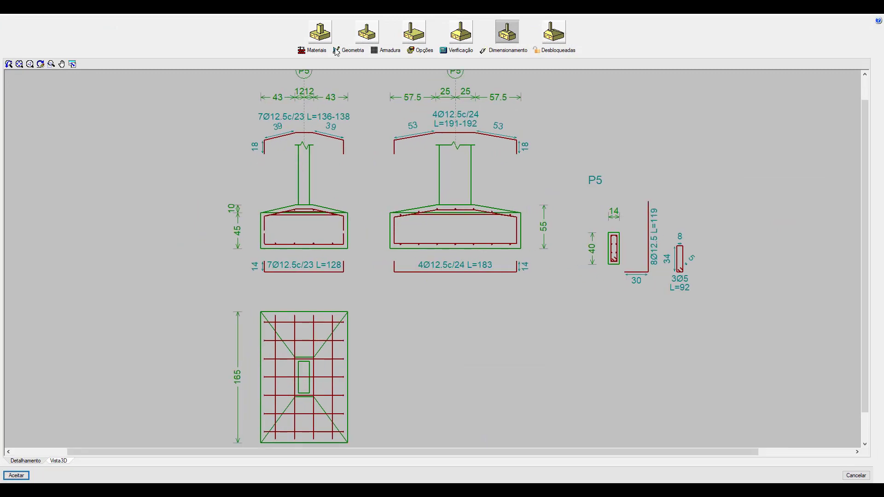
pyautogui.click(359, 53)
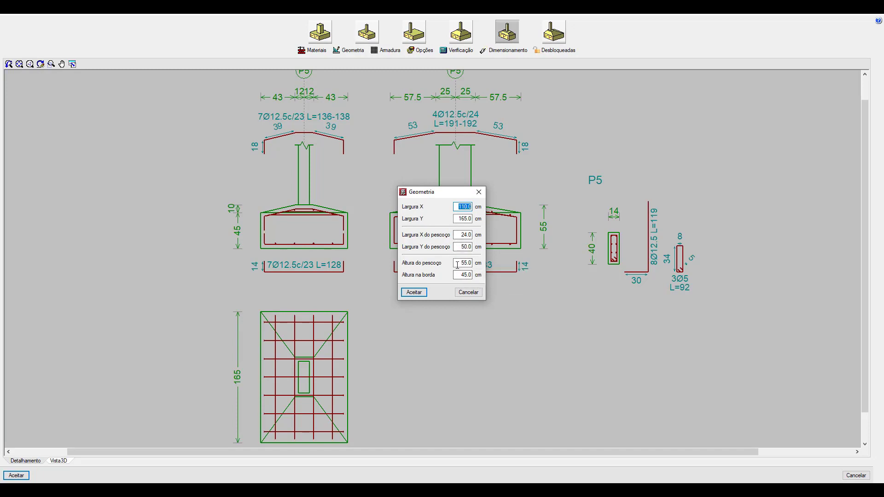
pyautogui.click(460, 276)
pyautogui.write('30')
pyautogui.click(413, 293)
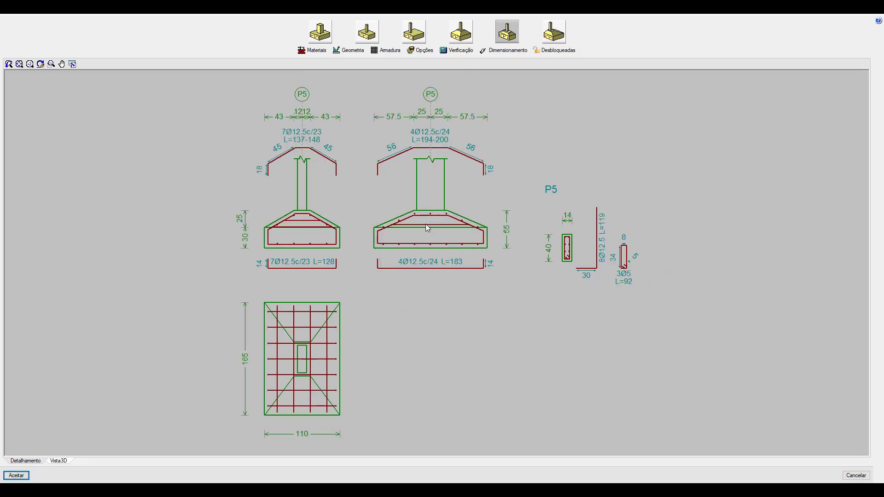
# - Verify footing P5 and examine the full verification report, including the maximum slope angle check
pyautogui.click(455, 51)
pyautogui.click(446, 270)
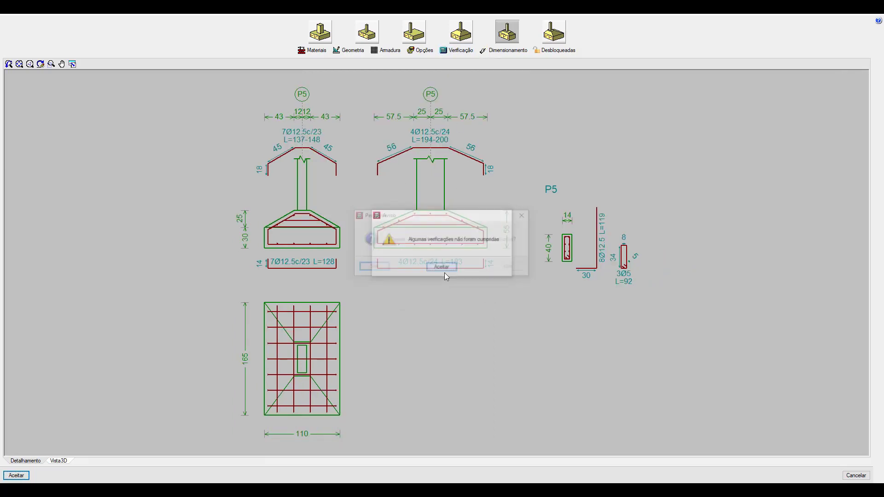
pyautogui.click(380, 264)
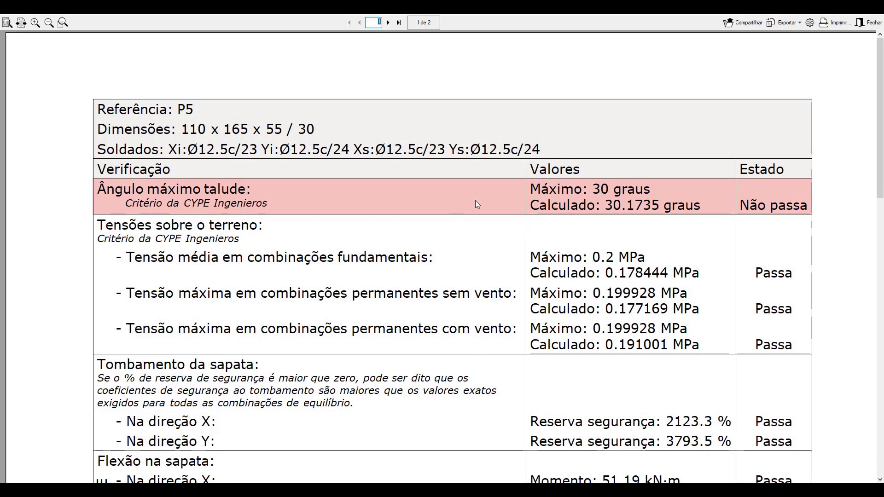
pyautogui.click(868, 22)
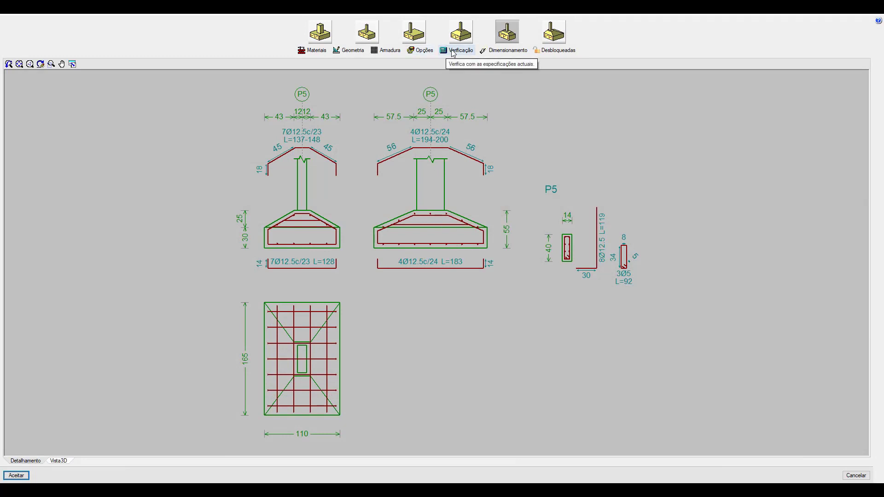
# - Set footing P5's edge height to 35 cm
pyautogui.click(347, 50)
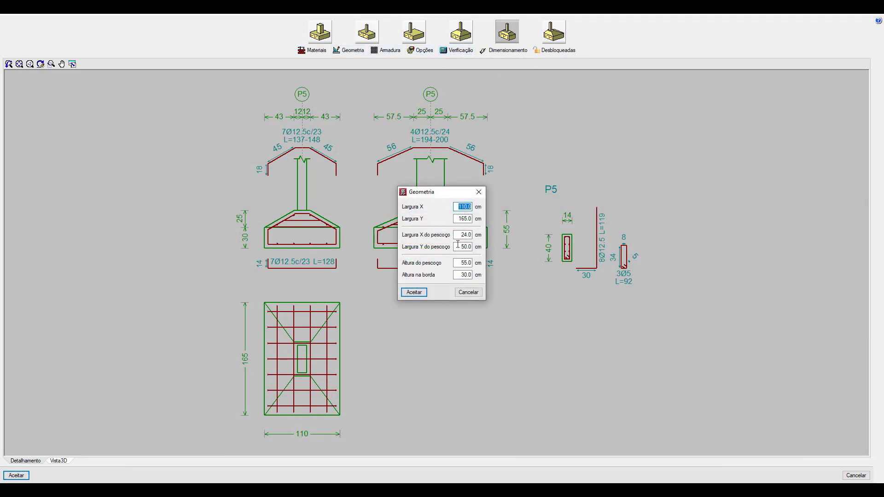
pyautogui.click(460, 272)
pyautogui.write('35')
pyautogui.click(414, 293)
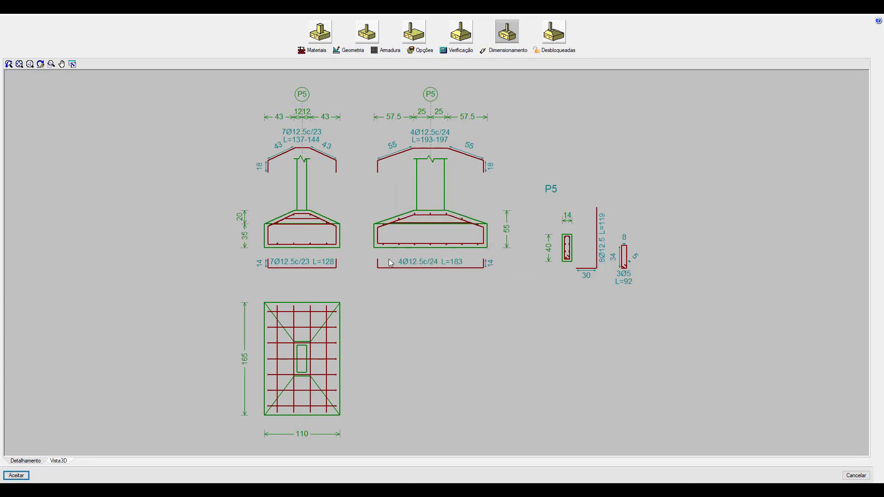
# - Verify footing P5 again with its current geometry, declining the full verification report
pyautogui.scroll(1, 287, 243)
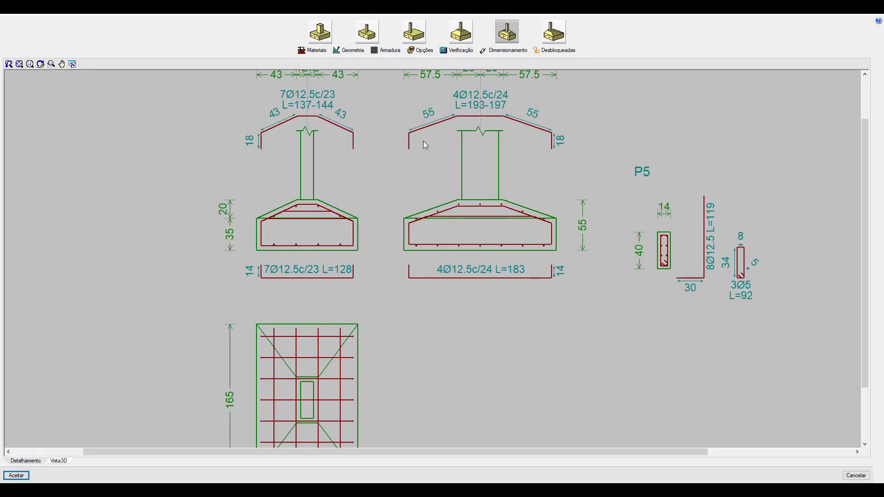
pyautogui.click(460, 46)
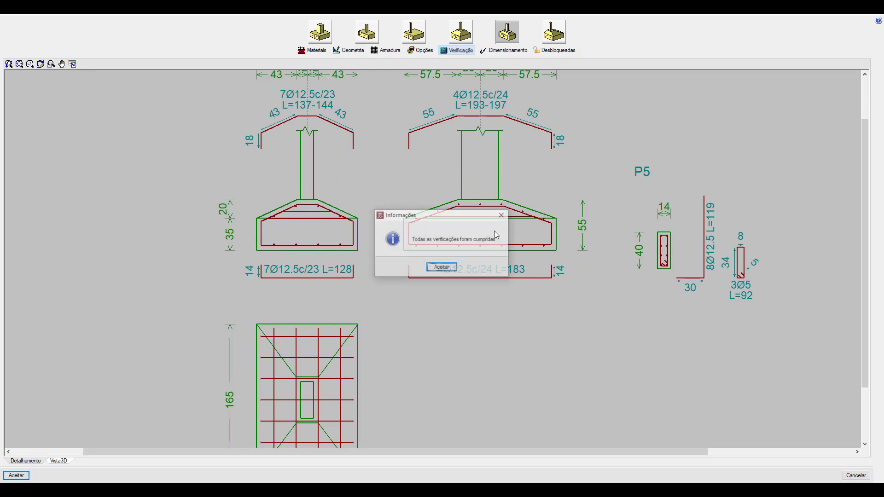
pyautogui.click(441, 270)
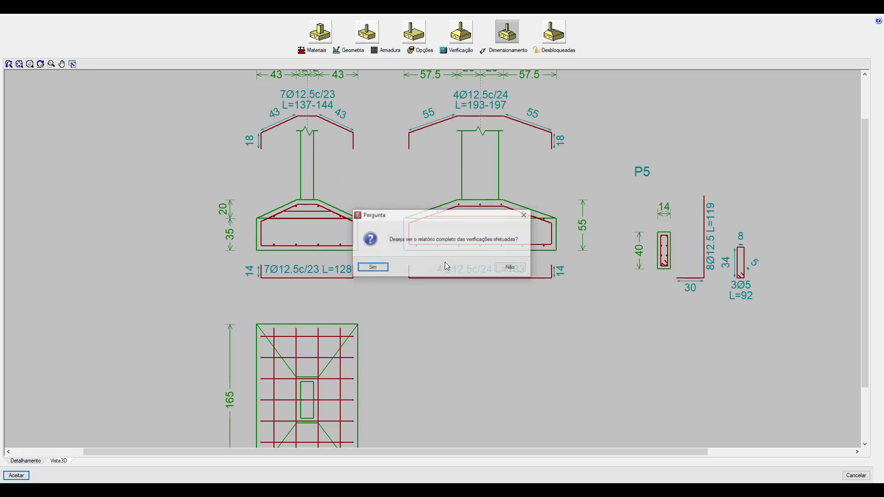
pyautogui.click(511, 268)
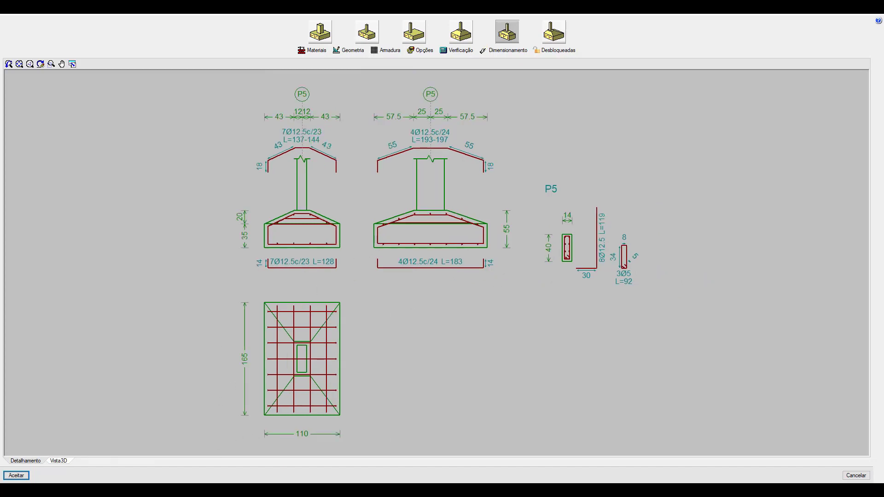
# - Switch to the pyramidal footing spreadsheet in Excel and set the concrete strength Fck to 30 MPa
pyautogui.click(260, 490)
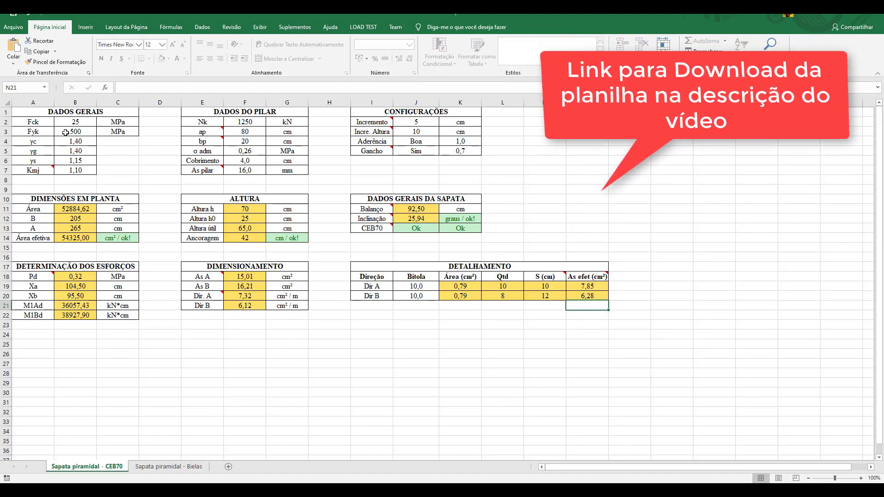
pyautogui.click(75, 122)
pyautogui.write('30')
pyautogui.press('Return')
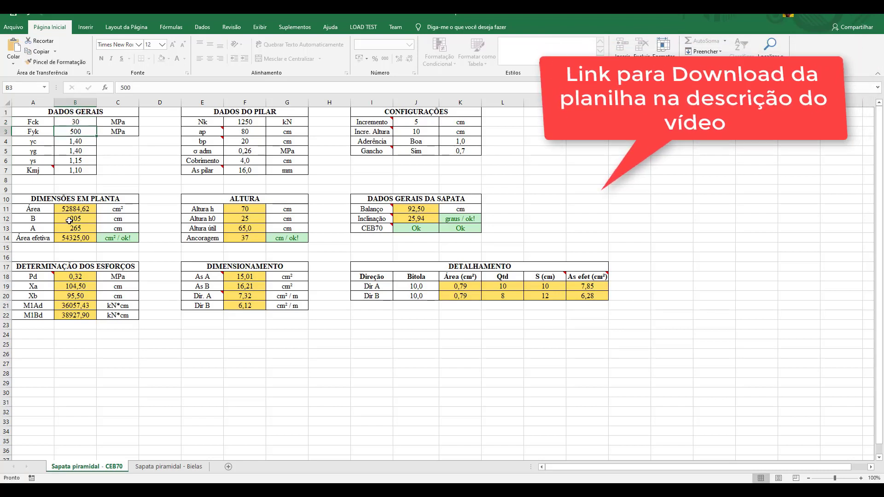
# - Set the load increase factor Kmj to 1,05 in the general data and read its cell comment
pyautogui.press('Return')
pyautogui.press('Return')
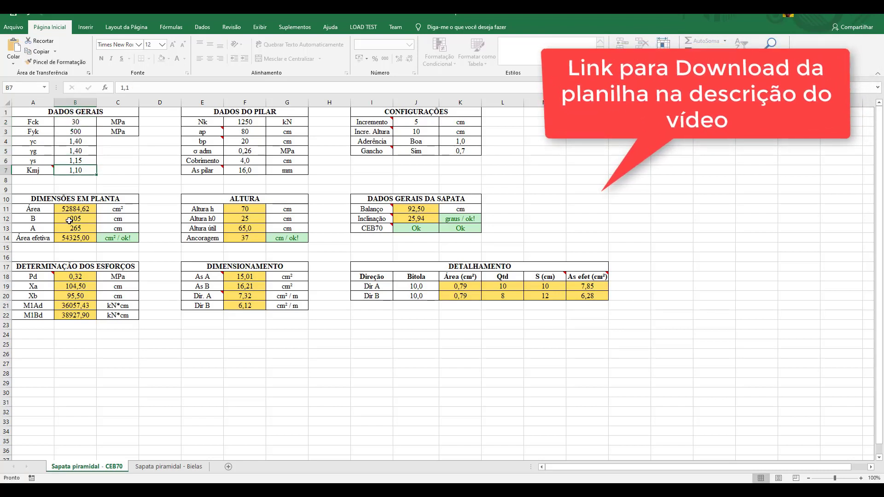
pyautogui.press('Return')
pyautogui.press('Return')
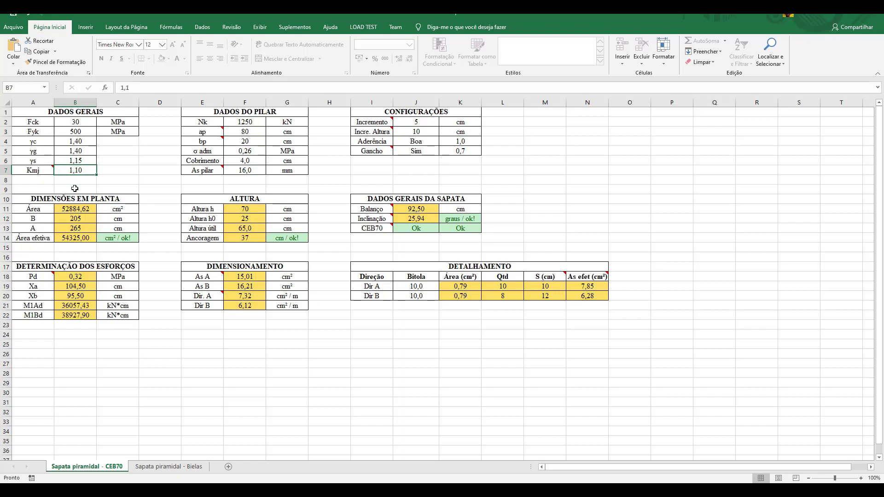
pyautogui.write('1,05')
pyautogui.hotkey('ctrl', 'Return')
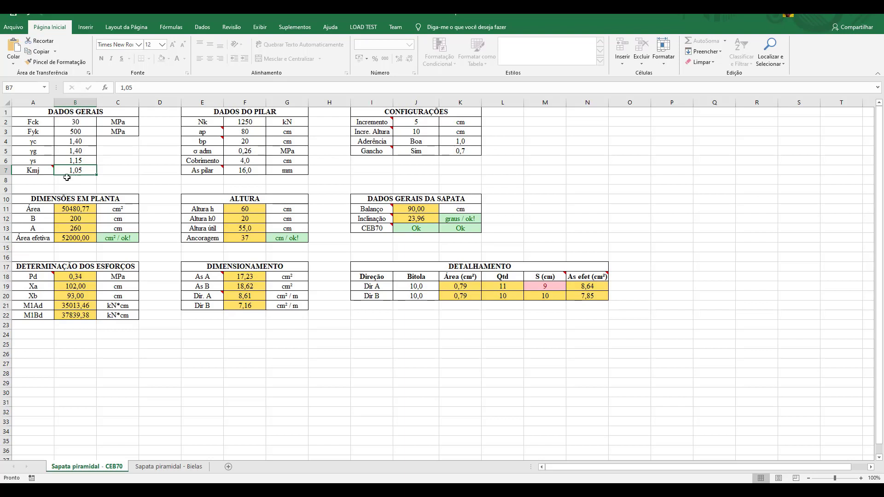
pyautogui.moveTo(54, 182)
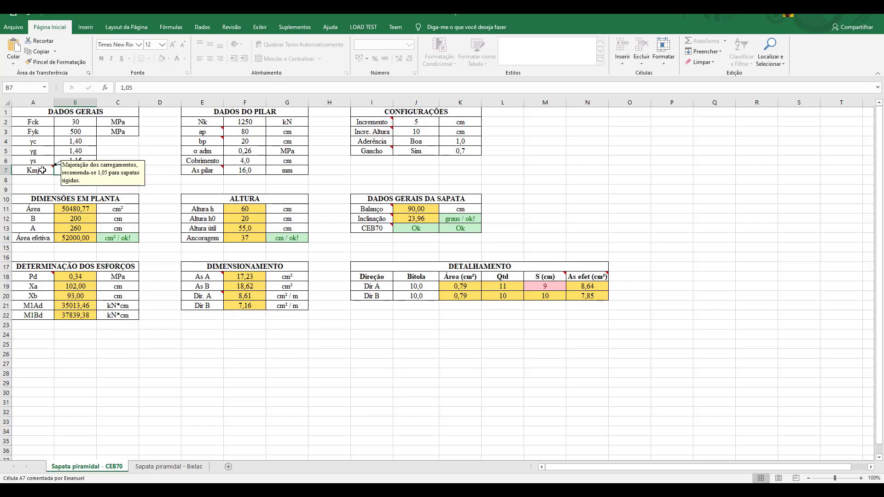
# - Select the column load Nk in the spreadsheet, switch back to CYPECAD and accept the edited footing P5
pyautogui.click(247, 123)
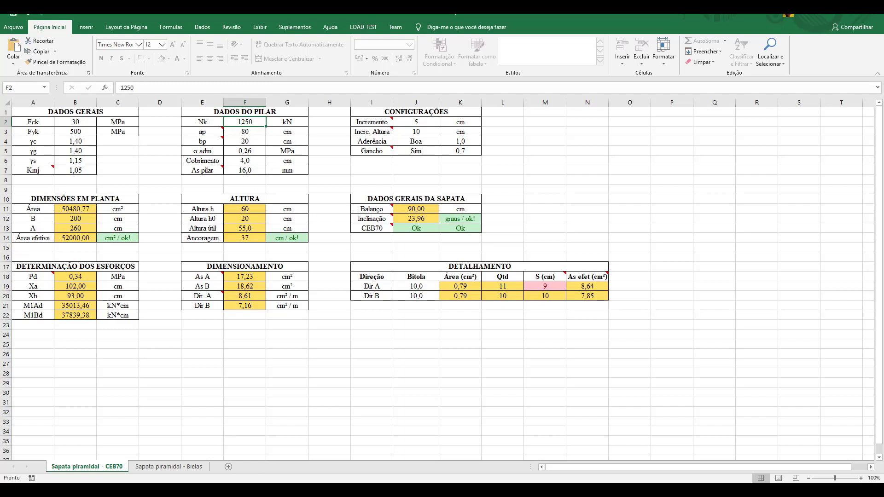
pyautogui.click(218, 490)
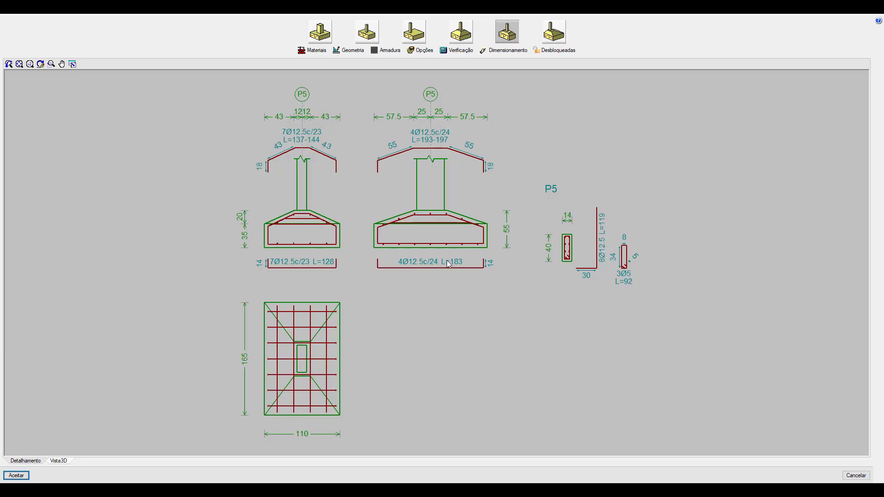
pyautogui.click(22, 475)
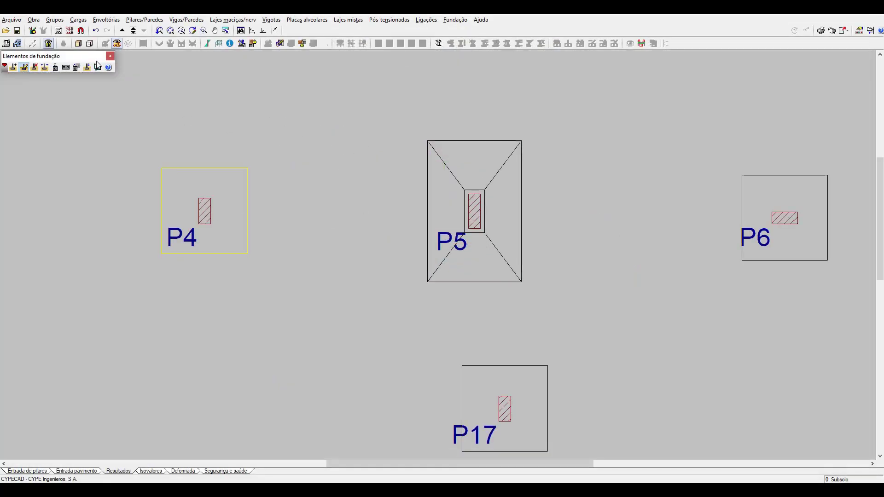
# - Open column P5's reinforcement table and examine the unfavourable forces at the Subsolo foundation element
pyautogui.click(242, 44)
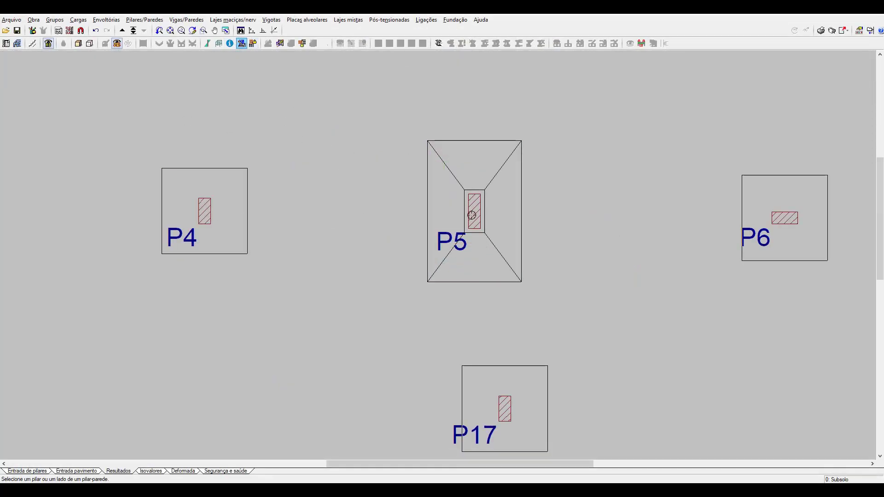
pyautogui.click(471, 219)
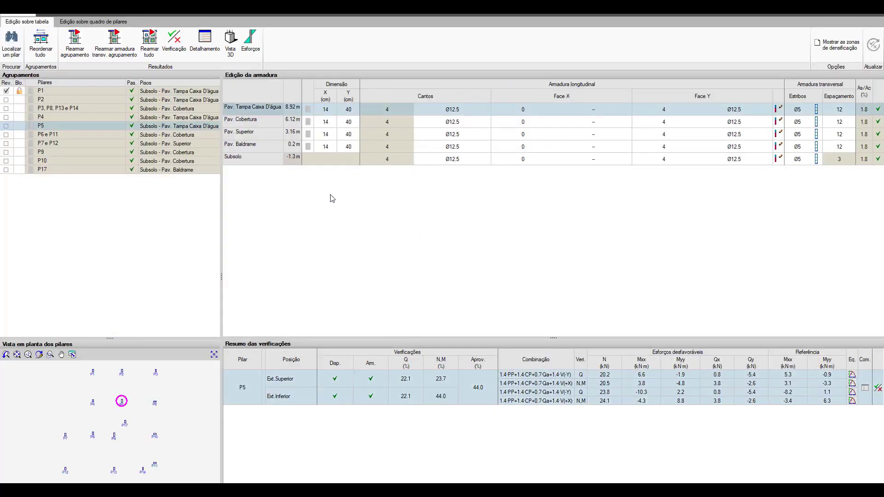
pyautogui.click(346, 162)
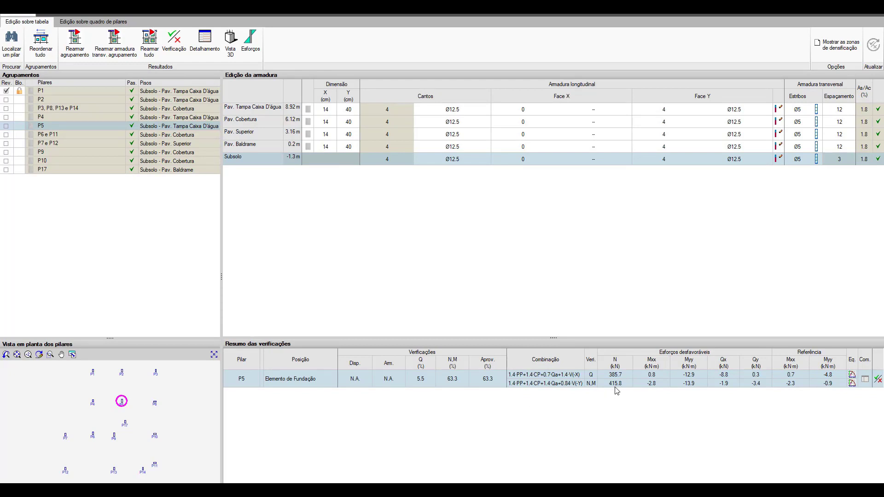
# - Calculate the characteristic load of column P5 in the Windows calculator by dividing 415,8 by 1,4
pyautogui.press('XF86Calculator')
pyautogui.write('418,')
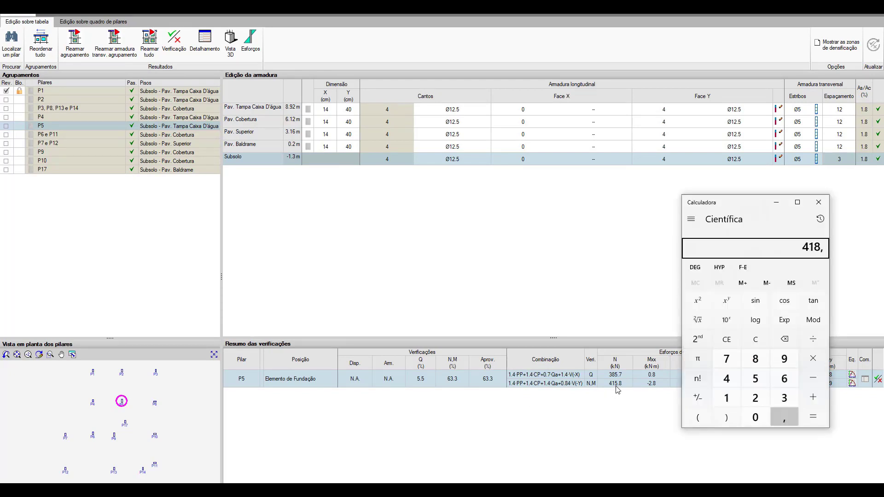
pyautogui.press('BackSpace')
pyautogui.press('BackSpace')
pyautogui.write('5,8')
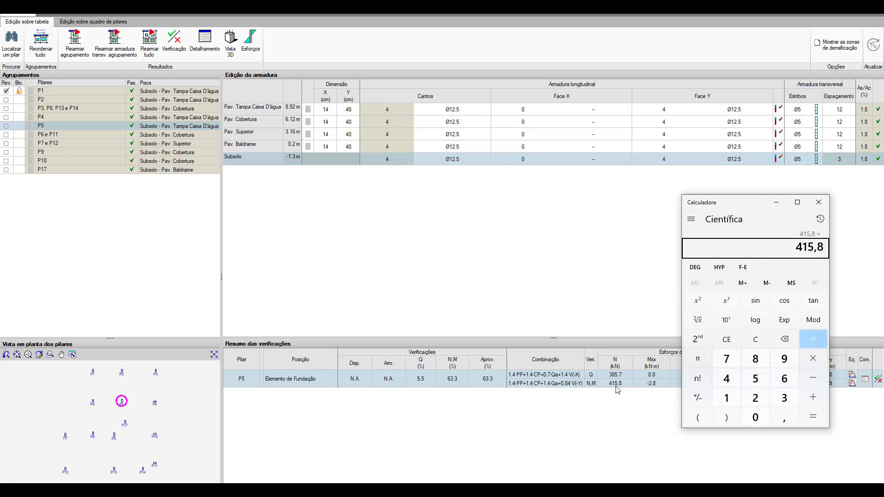
pyautogui.press('/')
pyautogui.write('1,4')
pyautogui.press('Return')
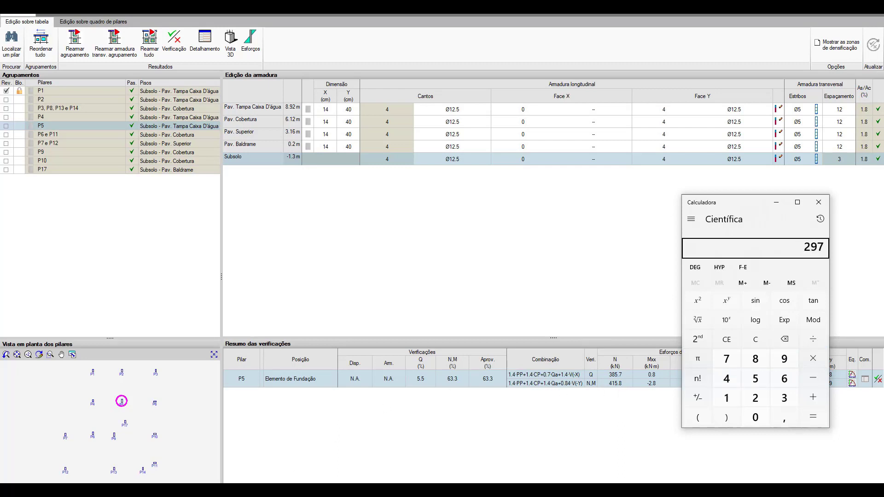
# - Switch to the Excel footing spreadsheet and set the column load Nk to 297 kN
pyautogui.hotkey('alt', 'Tab')
pyautogui.click(245, 121)
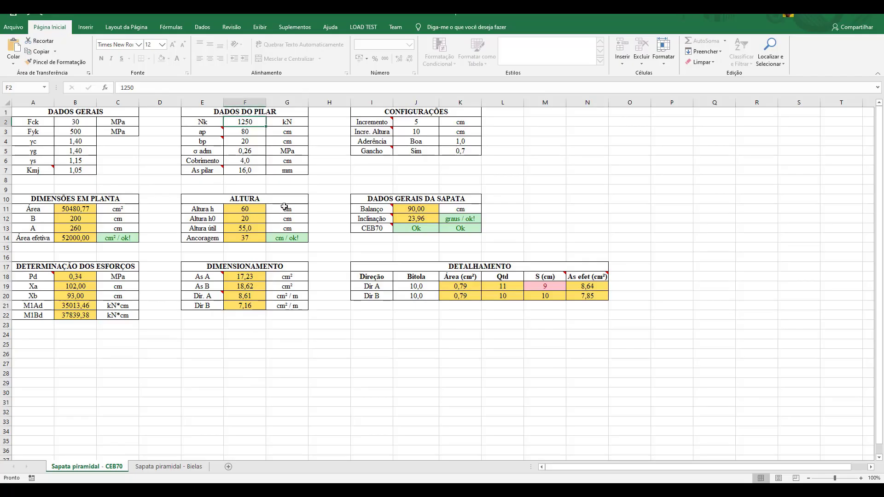
pyautogui.write('297')
pyautogui.press('Return')
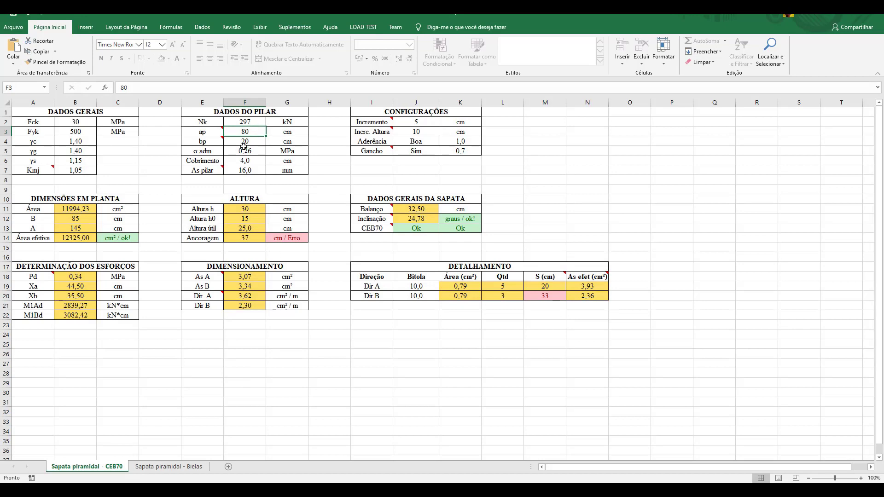
# - Set the column dimensions ap to 40 cm and bp to 14 cm in the column data
pyautogui.moveTo(214, 131)
pyautogui.write('3')
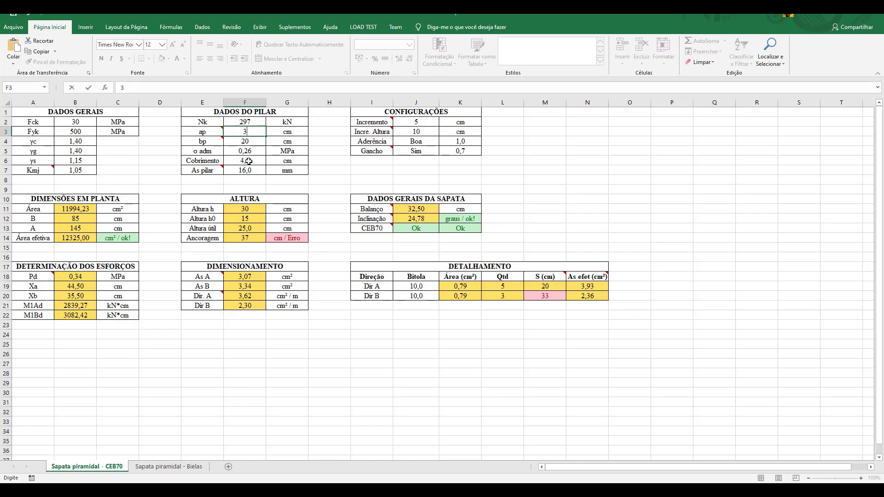
pyautogui.write('0')
pyautogui.press('Return')
pyautogui.write('14')
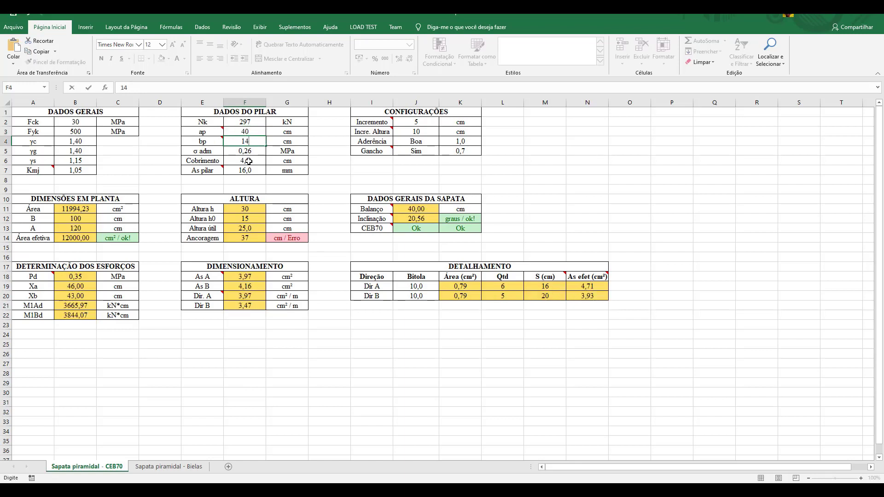
pyautogui.hotkey('ctrl', 'Return')
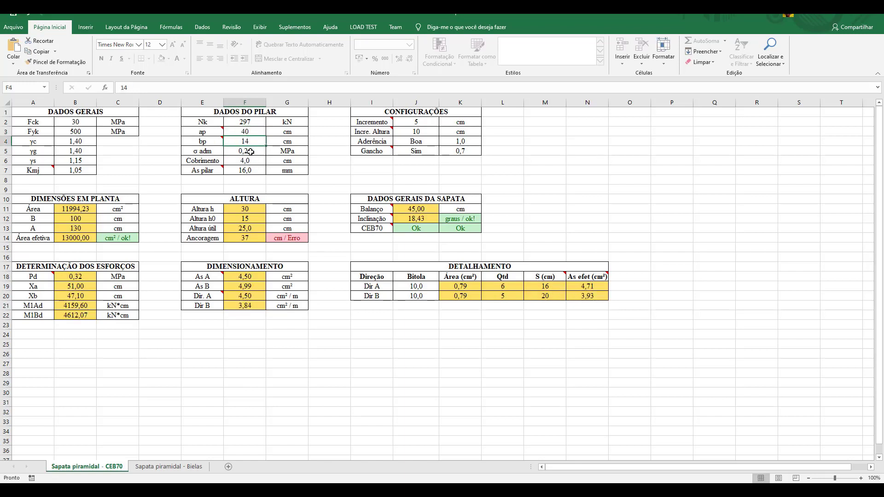
# - Set the allowable soil stress σ adm to 0,2 MPa in the column data
pyautogui.press('Return')
pyautogui.write('0,2')
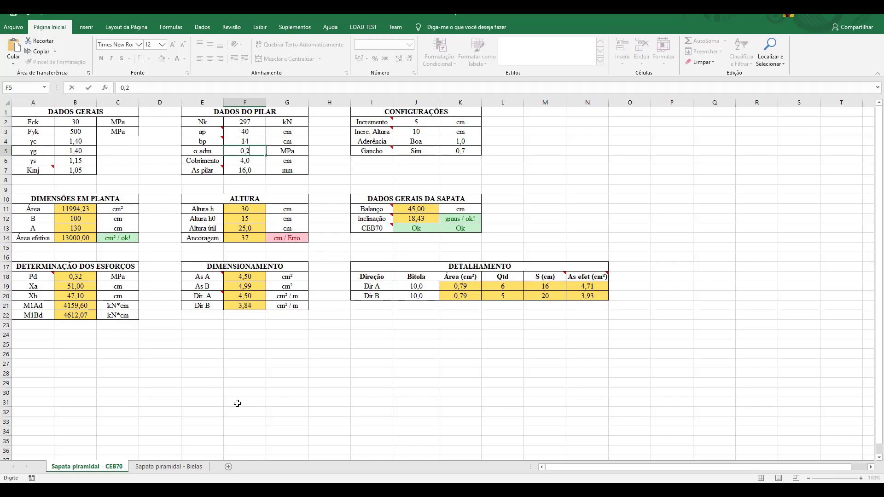
pyautogui.press('Return')
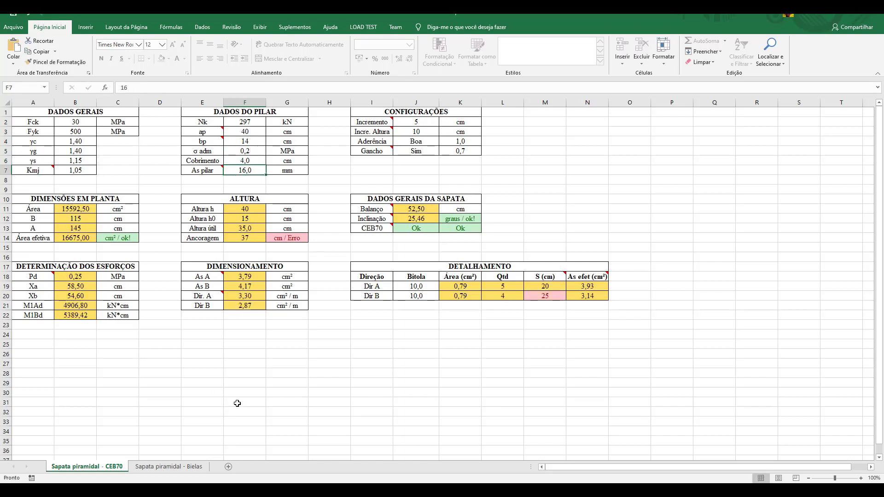
# - Try a column bar diameter As pilar of 10 mm in the column data
pyautogui.click(262, 171)
pyautogui.write('10')
pyautogui.press('Return')
# - Set the column bar diameter As pilar to 12,5 mm
pyautogui.press('Up')
pyautogui.write('12,5')
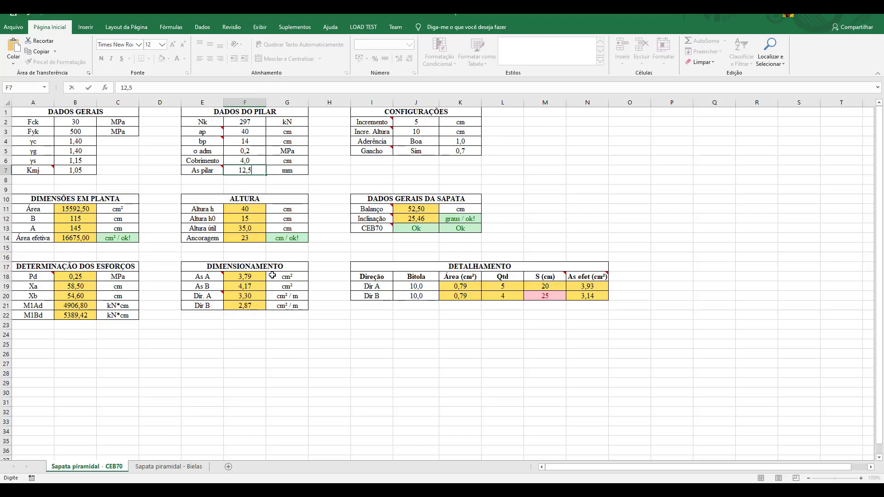
pyautogui.press('Return')
pyautogui.press('Up')
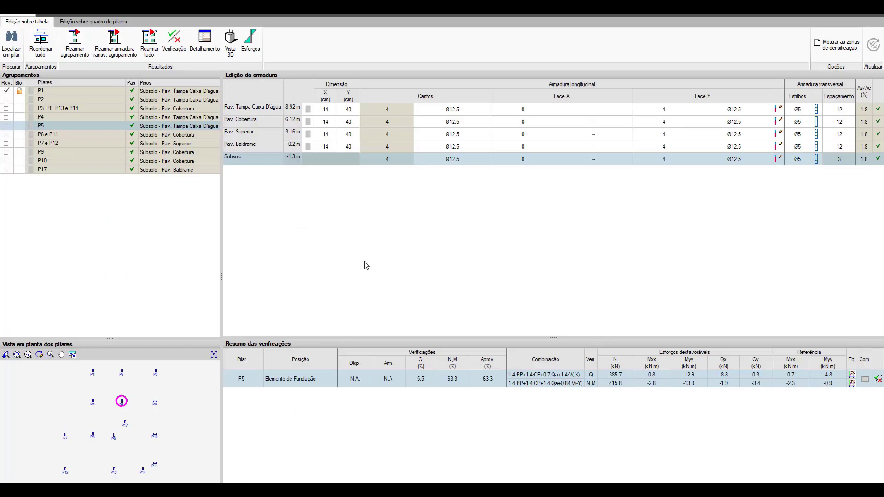
# - In CYPECAD, leave the column reinforcement table and open footing P5 for editing as a foundation element
pyautogui.click(877, 14)
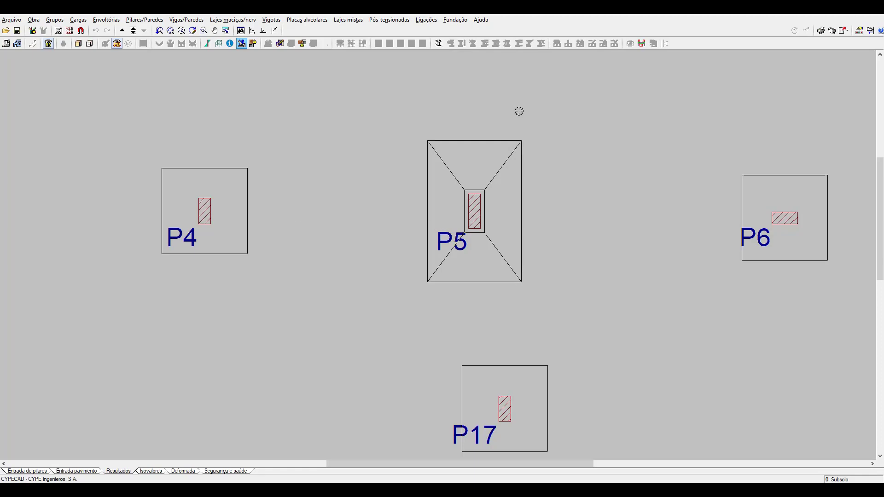
pyautogui.click(456, 20)
pyautogui.click(465, 51)
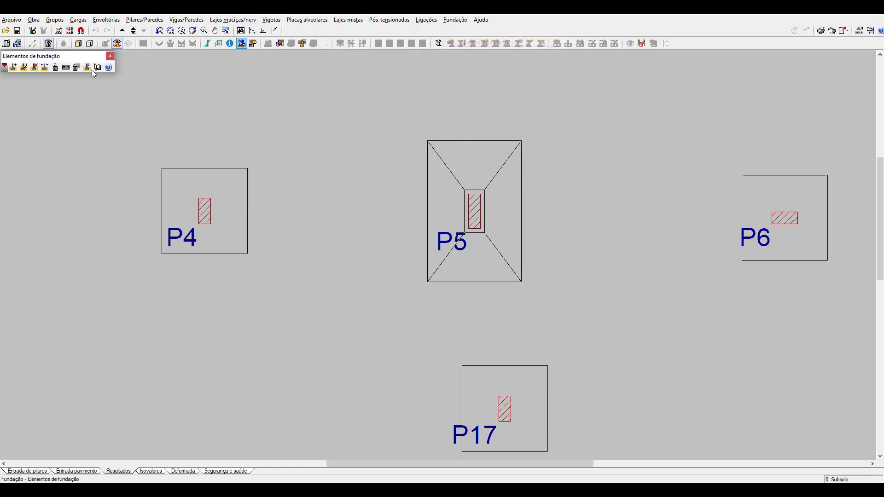
pyautogui.click(22, 68)
pyautogui.click(510, 203)
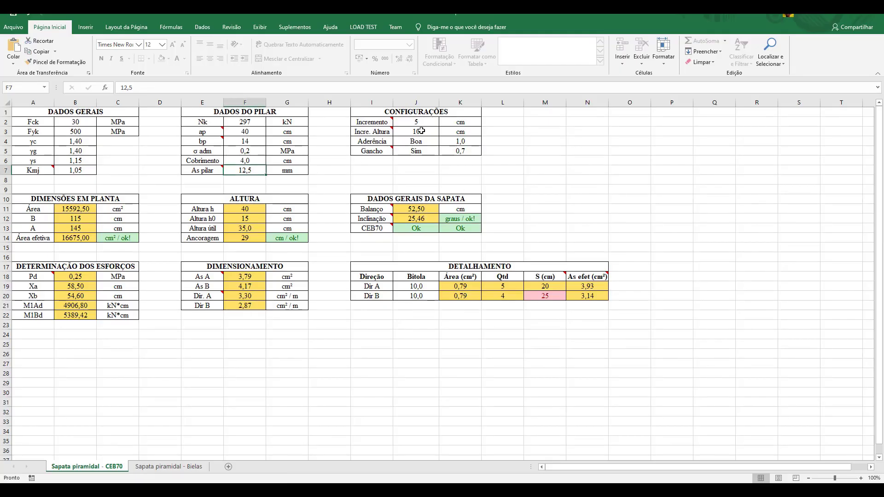
# - Set the height increment to 5 cm in the Excel spreadsheet, and check the bond condition, anchorage length and plan dimension A
pyautogui.click(416, 131)
pyautogui.write('5')
pyautogui.press('Return')
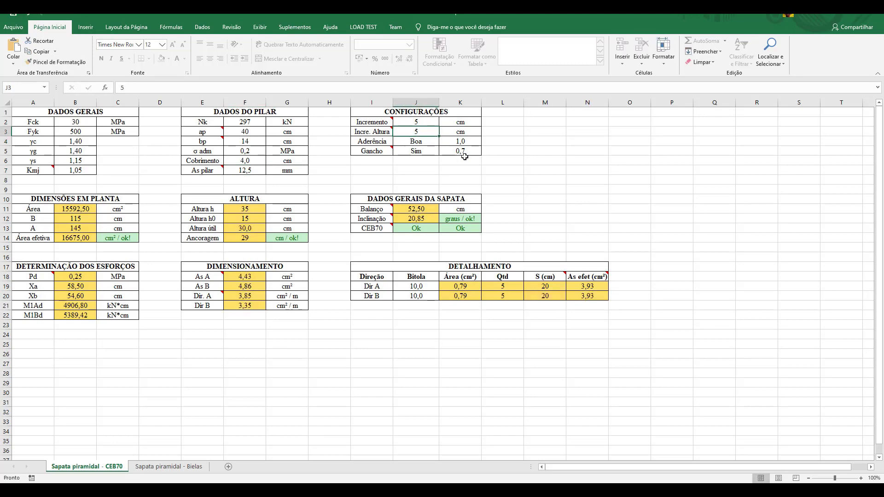
pyautogui.click(423, 143)
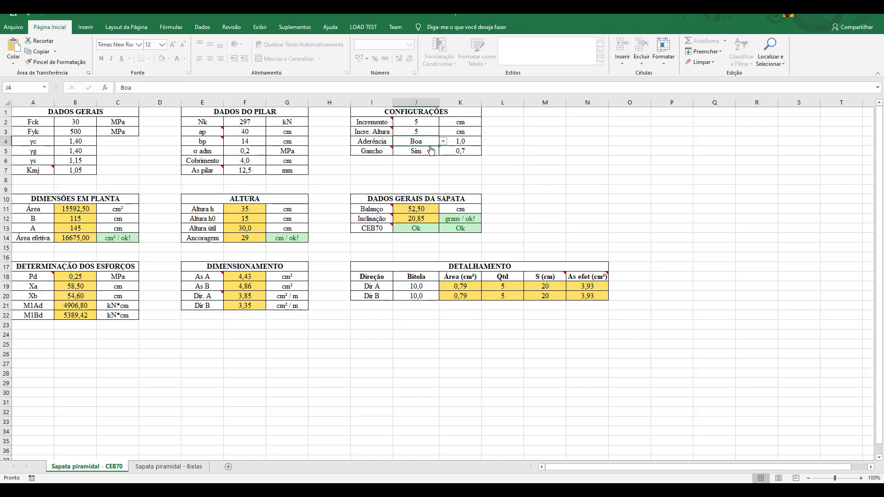
pyautogui.click(244, 240)
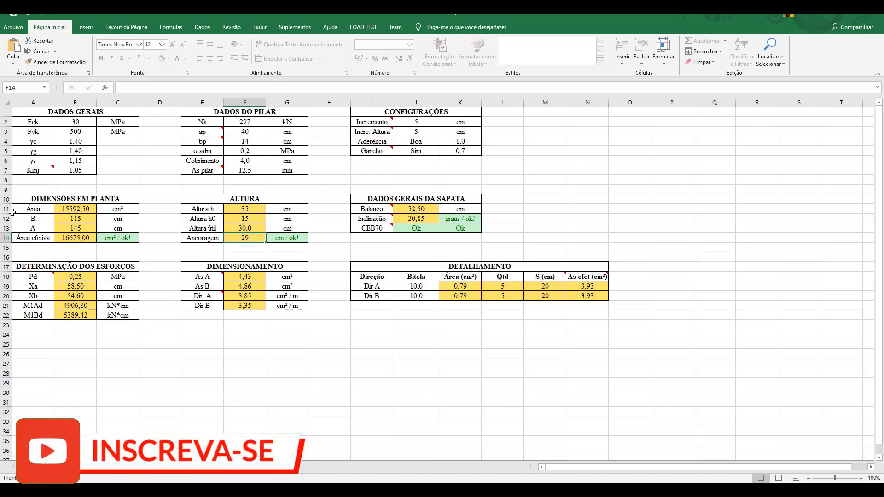
pyautogui.click(95, 229)
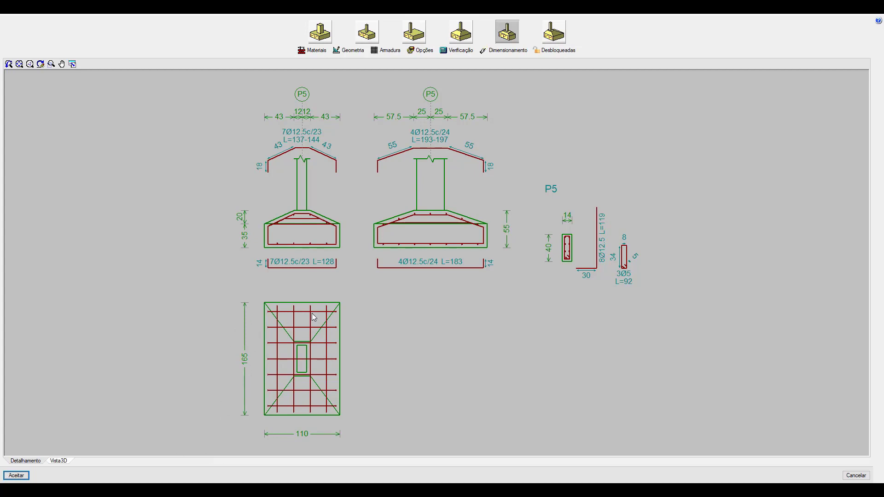
# - In CYPECAD, set footing P5's geometry to 115 cm width in X and 145 cm width in Y
pyautogui.click(349, 49)
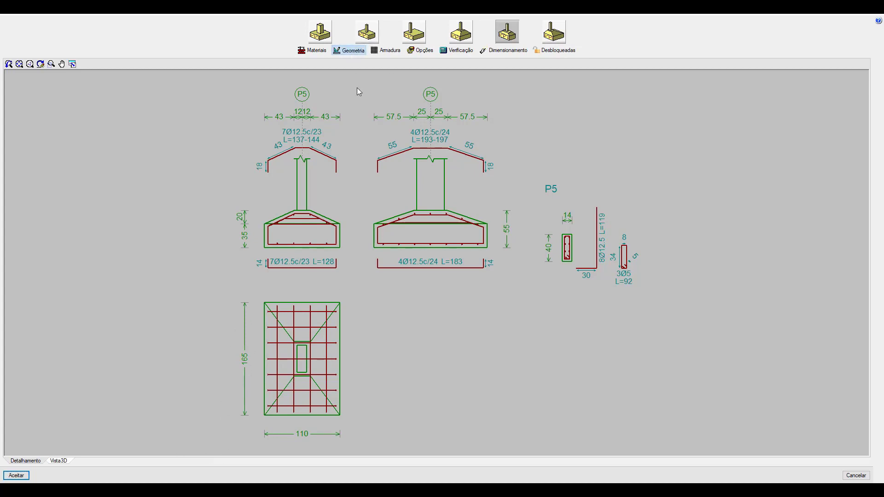
pyautogui.write('115')
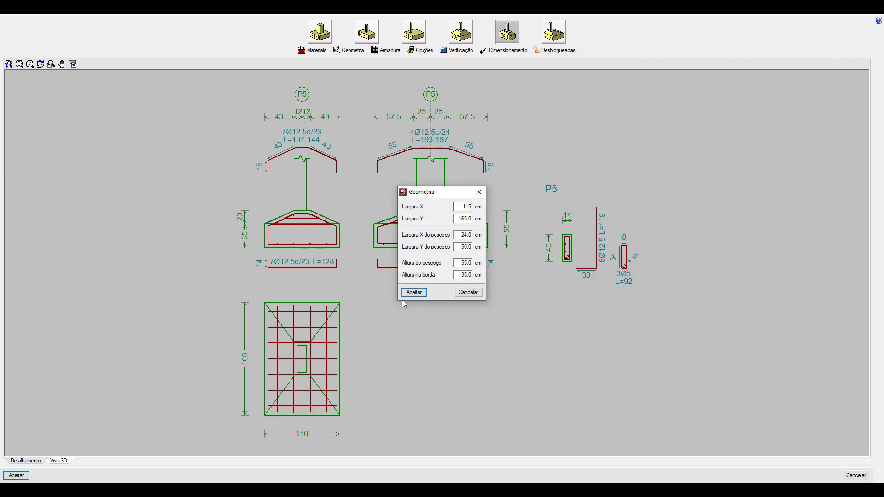
pyautogui.press('Tab')
pyautogui.write('145')
pyautogui.click(414, 293)
# - Verify the 115 x 145 cm footing and examine the soil stress checks in the full report
pyautogui.click(457, 49)
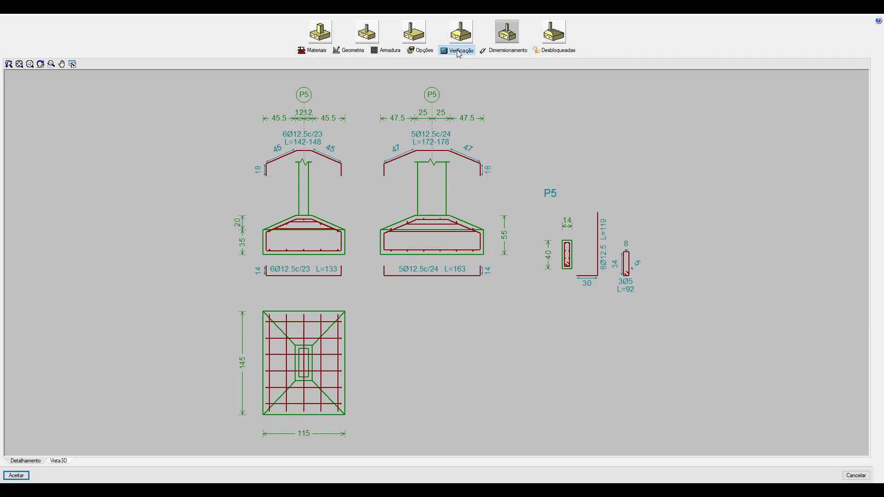
pyautogui.click(444, 263)
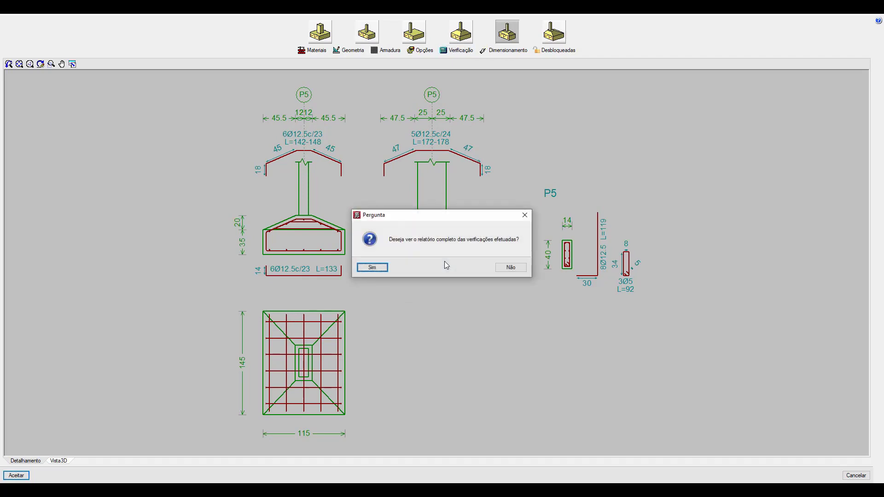
pyautogui.click(386, 272)
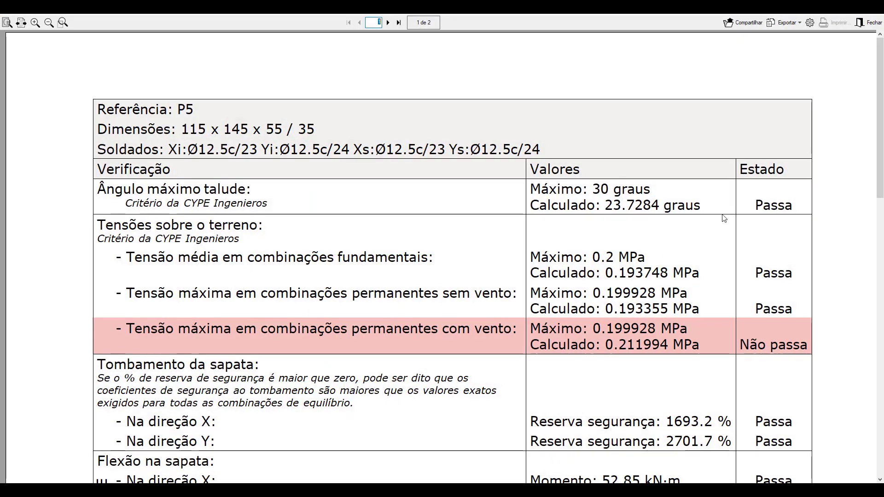
pyautogui.click(867, 22)
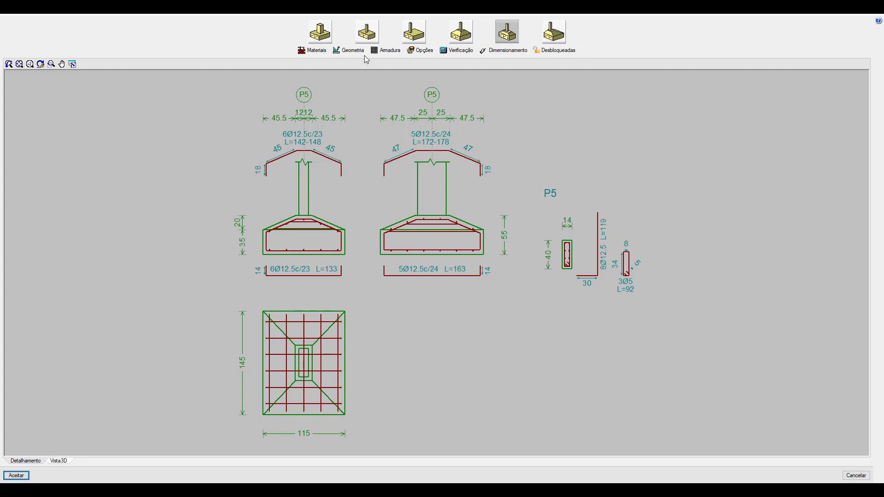
# - Set footing P5's width in Y to 150 cm
pyautogui.click(350, 46)
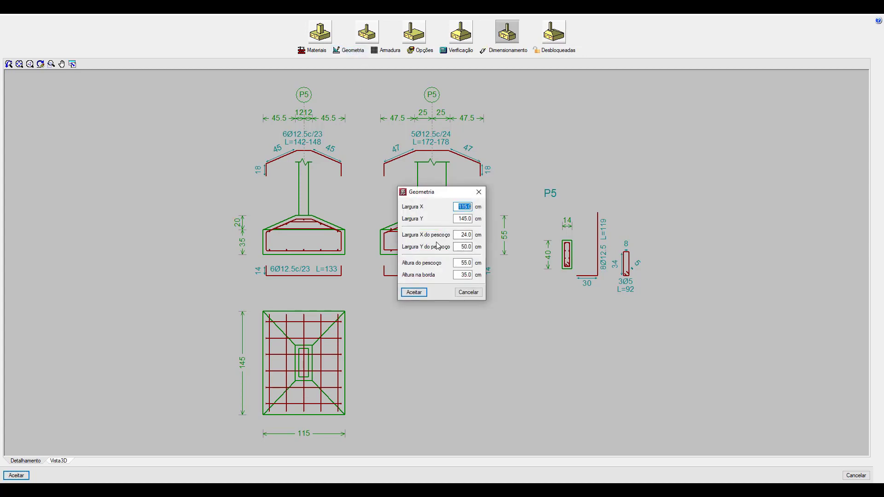
pyautogui.press('Tab')
pyautogui.write('150')
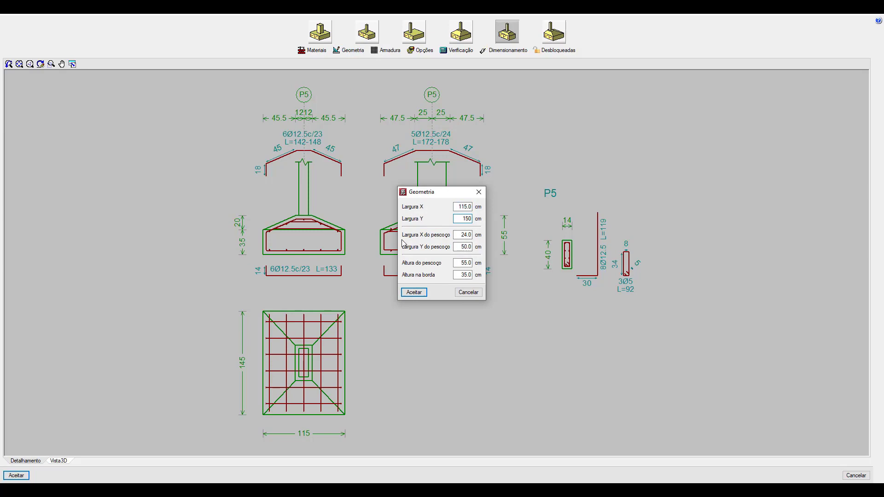
pyautogui.click(407, 291)
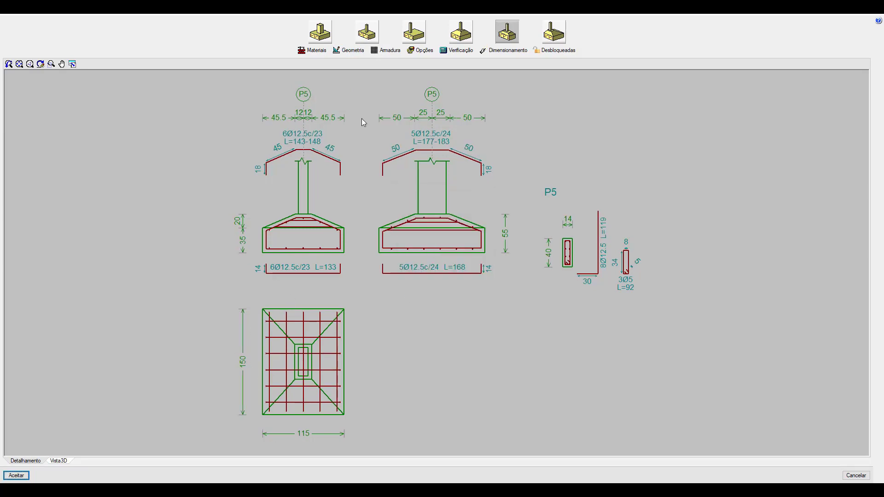
# - Verify the 115 x 150 cm footing and examine the soil stresses in the full report
pyautogui.click(462, 52)
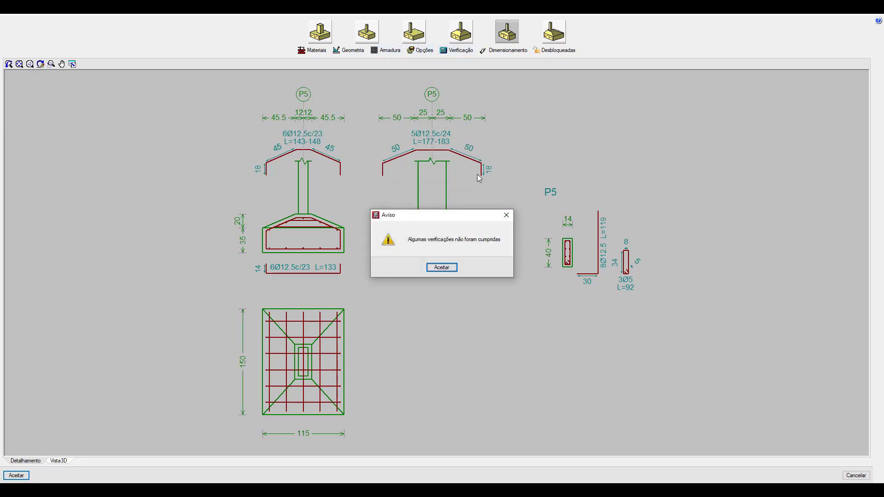
pyautogui.click(440, 271)
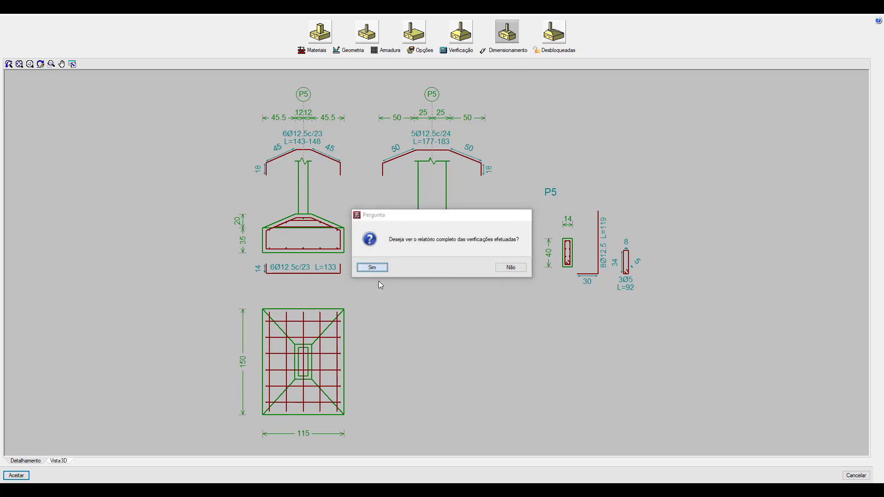
pyautogui.click(373, 265)
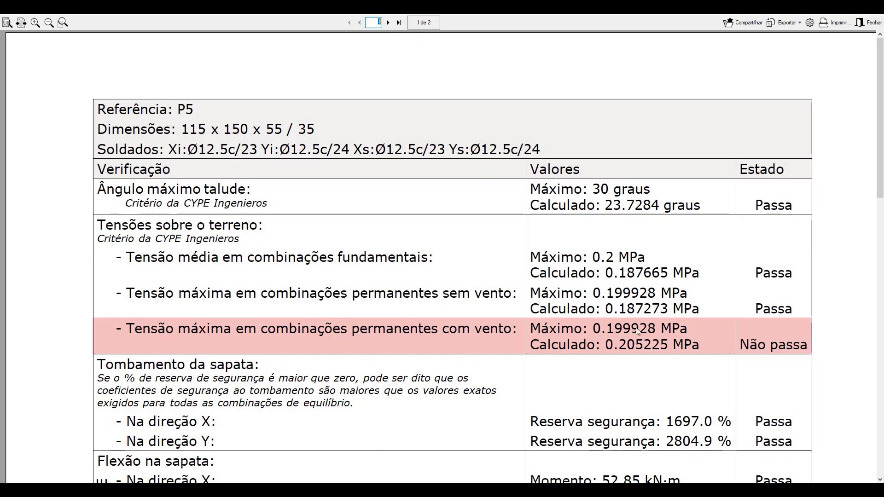
pyautogui.click(870, 22)
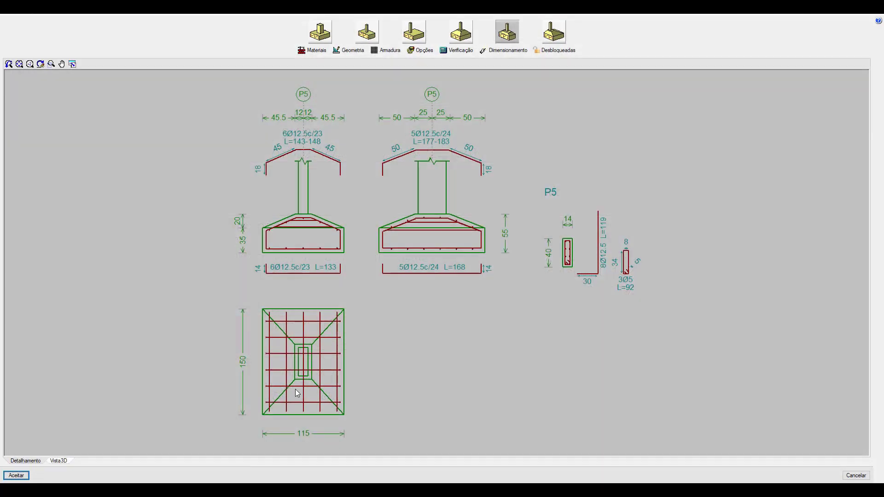
# - Set footing P5's width in X to 120 cm
pyautogui.click(346, 49)
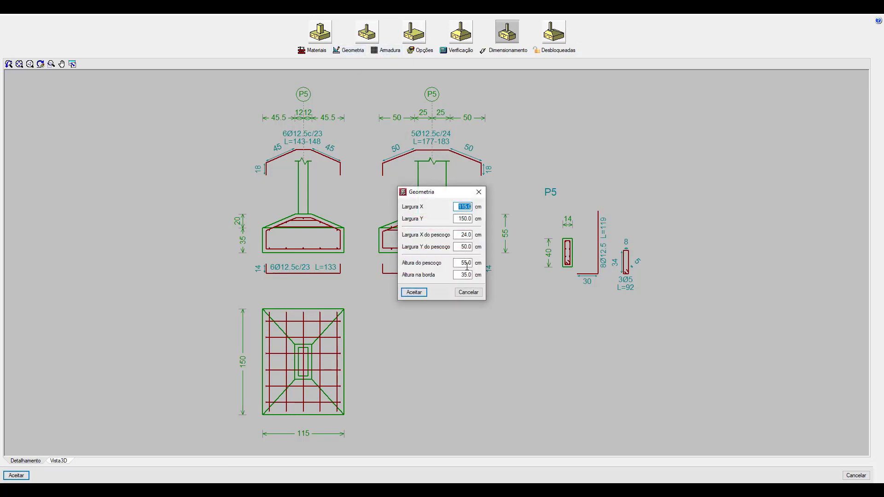
pyautogui.press('Tab')
pyautogui.hotkey('shift', 'Tab')
pyautogui.write('120')
pyautogui.press('Tab')
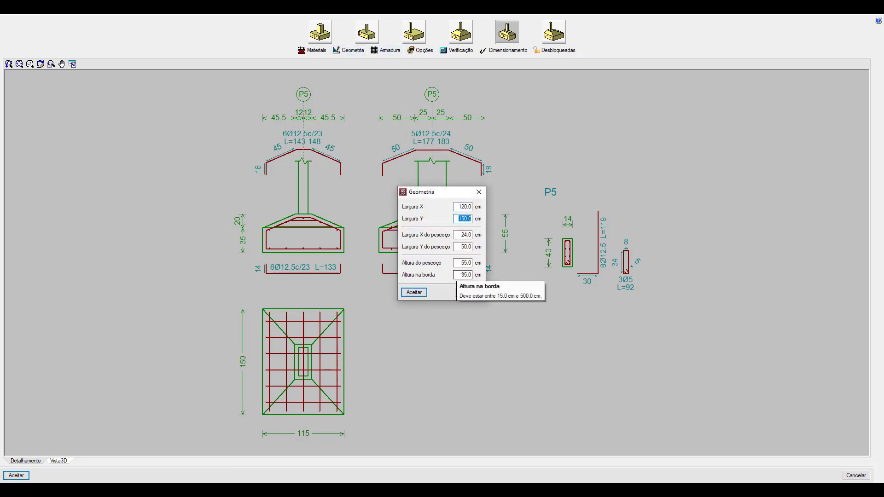
pyautogui.click(416, 293)
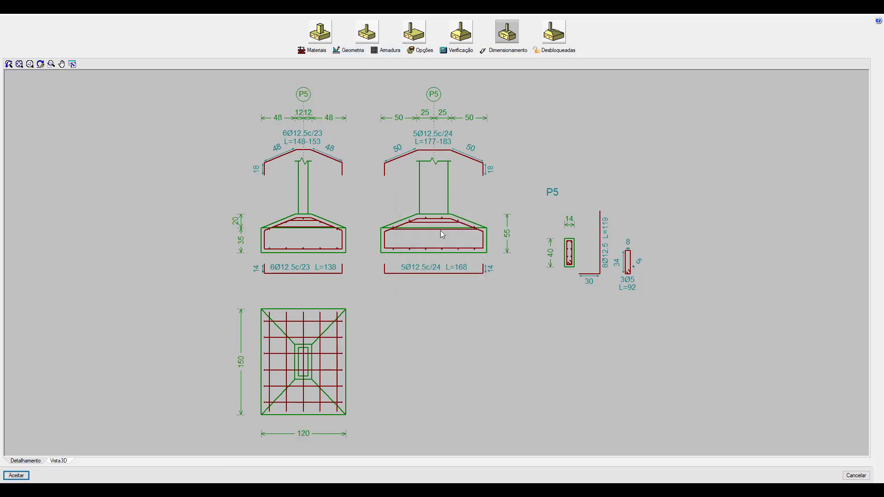
# - Verify the 120 x 150 cm footing and read through the full verification report
pyautogui.click(459, 53)
pyautogui.click(443, 268)
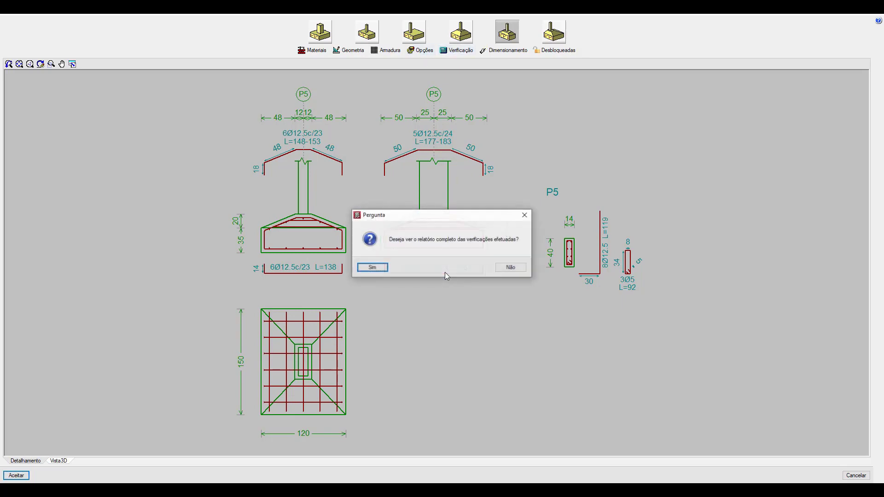
pyautogui.click(372, 266)
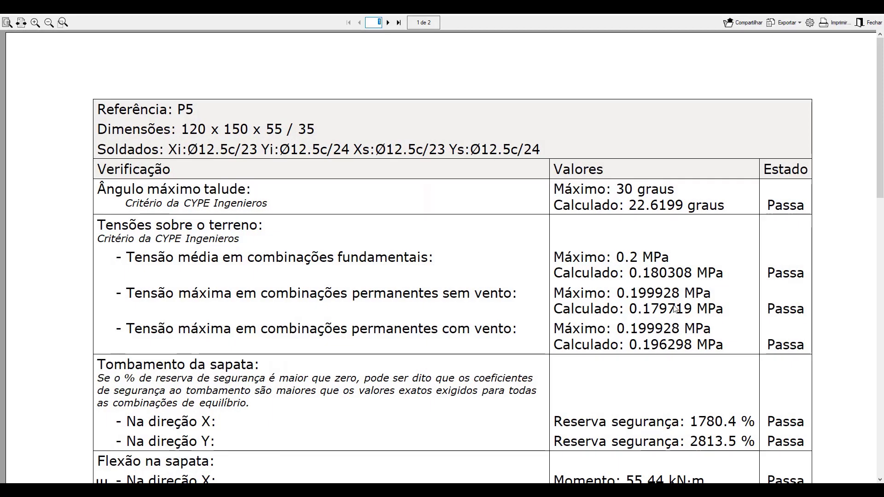
pyautogui.scroll(-3, 680, 264)
pyautogui.scroll(3, 681, 267)
pyautogui.click(869, 24)
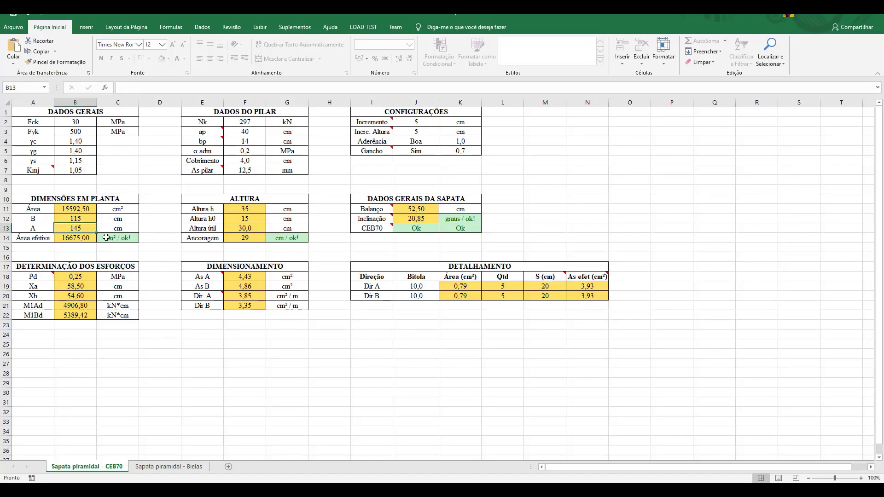
# - Review the effective area check and the footing heights h and h0 in the pyramidal footing spreadsheet
pyautogui.click(87, 240)
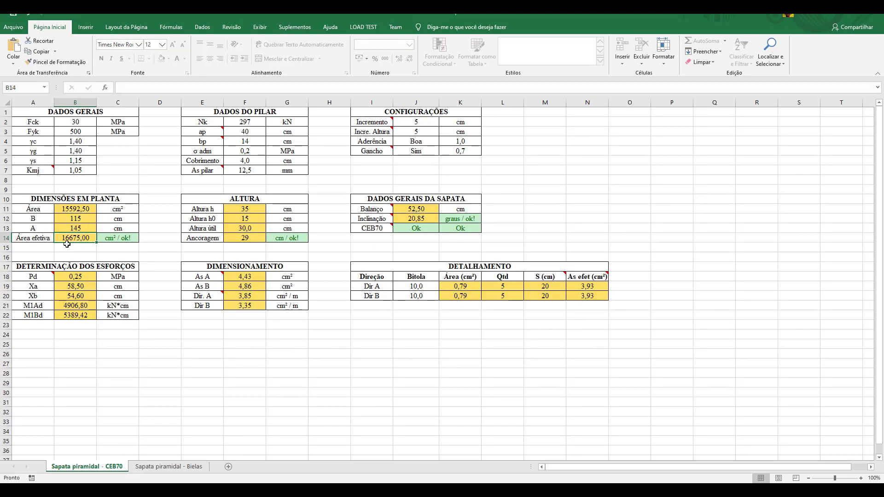
pyautogui.click(116, 240)
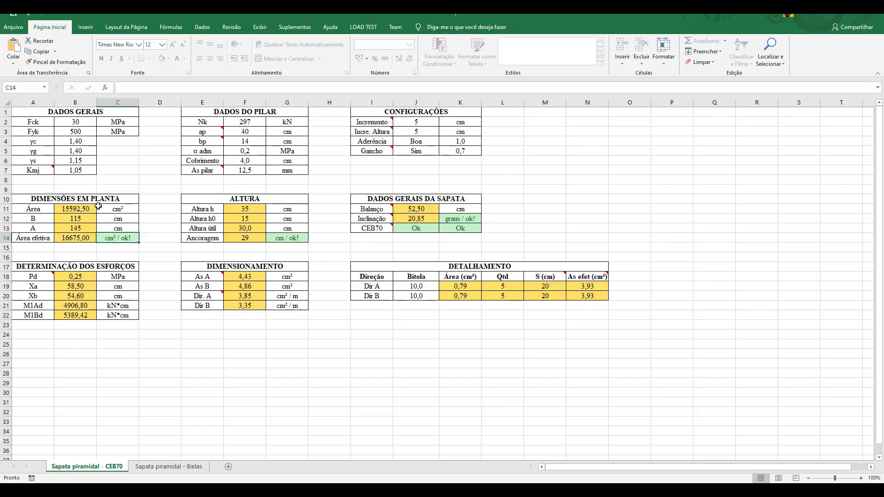
pyautogui.click(251, 209)
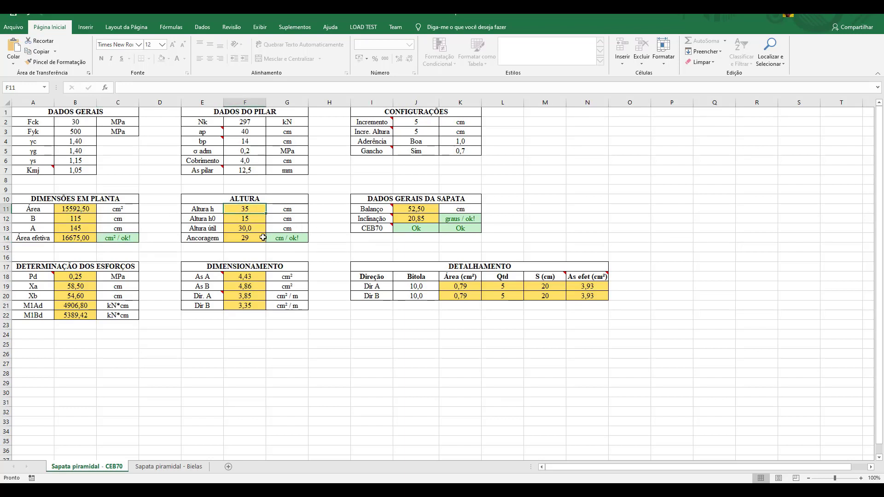
pyautogui.click(254, 220)
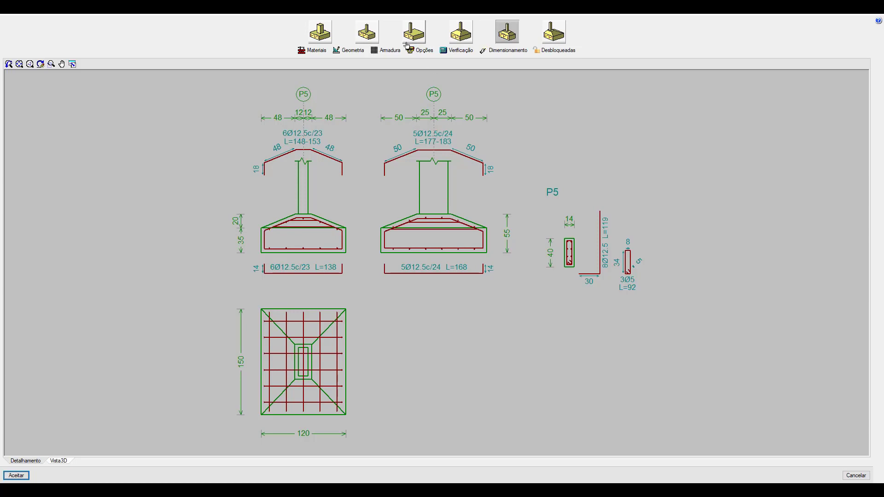
# - In CYPECAD, set footing P5's edge height to 15 cm and its neck height to 35 cm
pyautogui.click(348, 49)
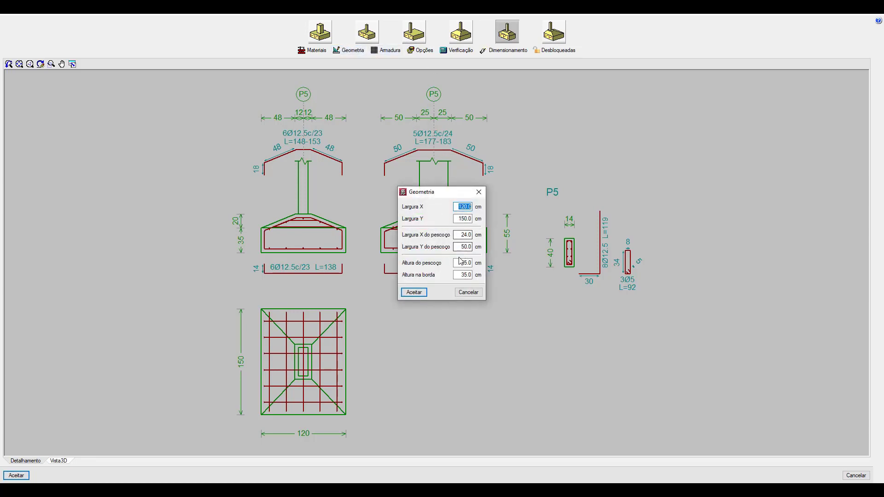
pyautogui.click(463, 275)
pyautogui.doubleClick(464, 275)
pyautogui.write('15')
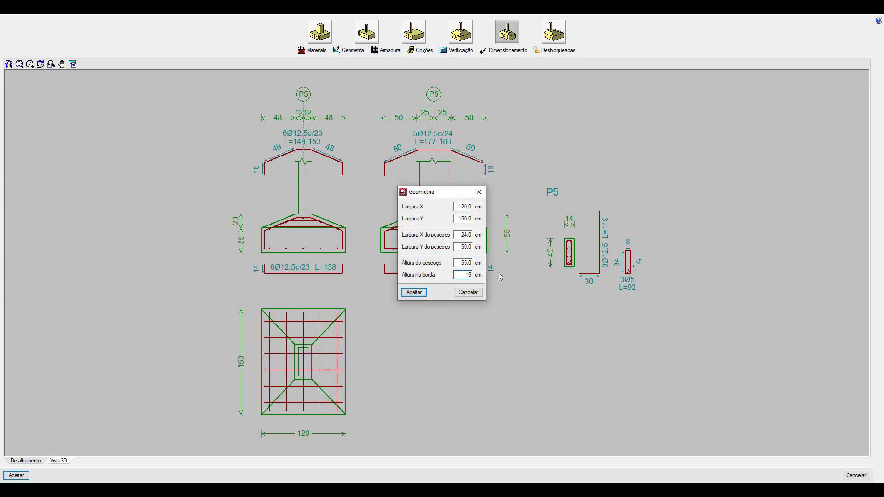
pyautogui.hotkey('shift', 'Tab')
pyautogui.write('35')
pyautogui.click(415, 293)
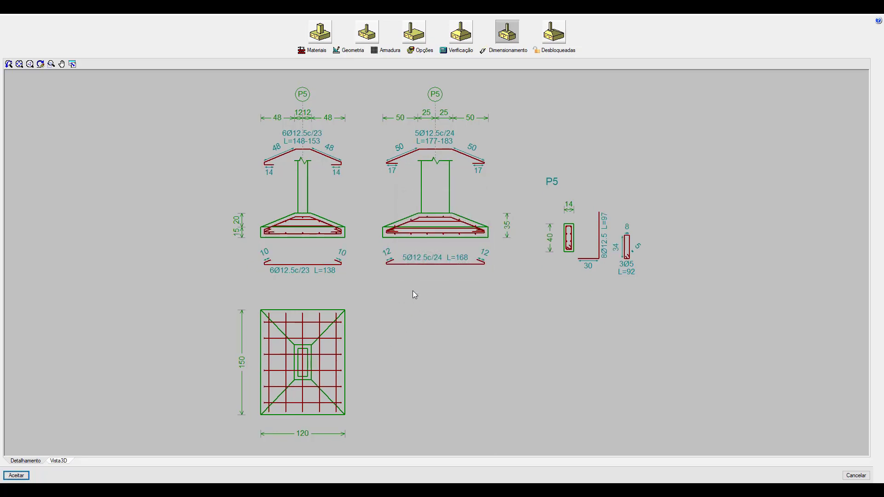
# - Verify footing P5 with the 35 cm neck height and decline the full verification report
pyautogui.click(458, 50)
pyautogui.click(457, 270)
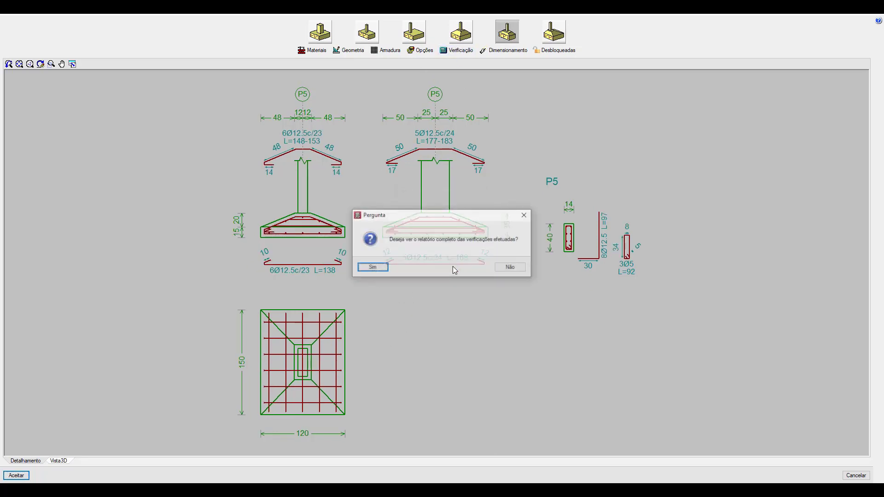
pyautogui.click(516, 269)
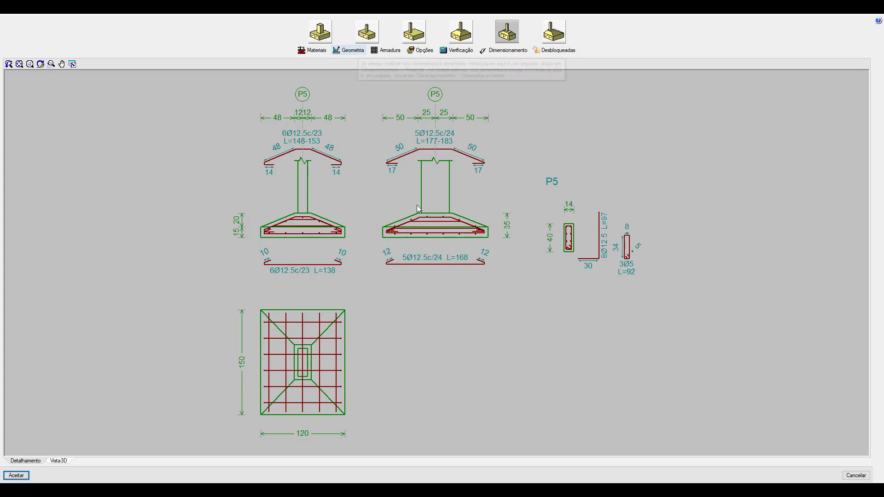
# - Open P5's geometry for editing, and set the height increment to 10 cm in the Excel spreadsheet
pyautogui.click(357, 53)
pyautogui.doubleClick(465, 263)
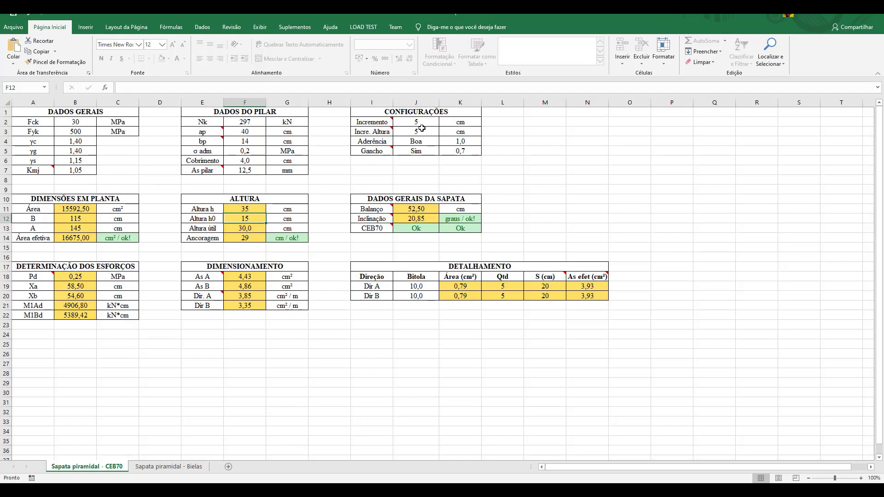
pyautogui.click(422, 130)
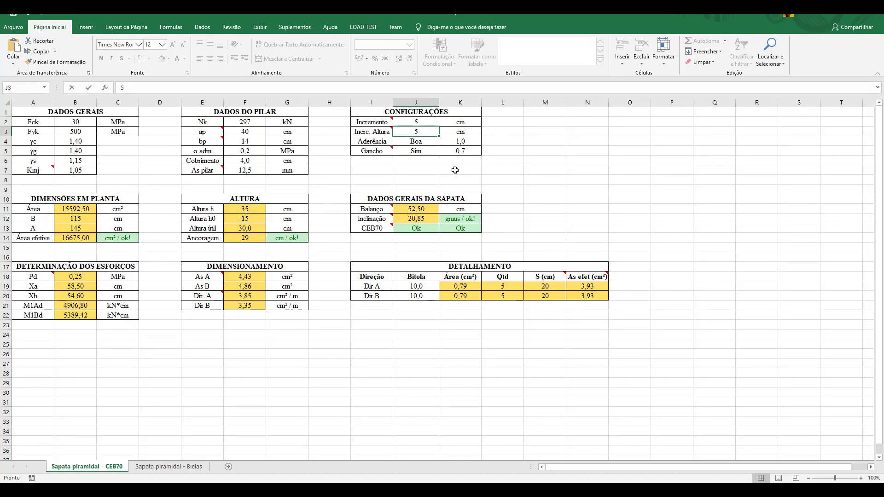
pyautogui.write('10')
pyautogui.press('Return')
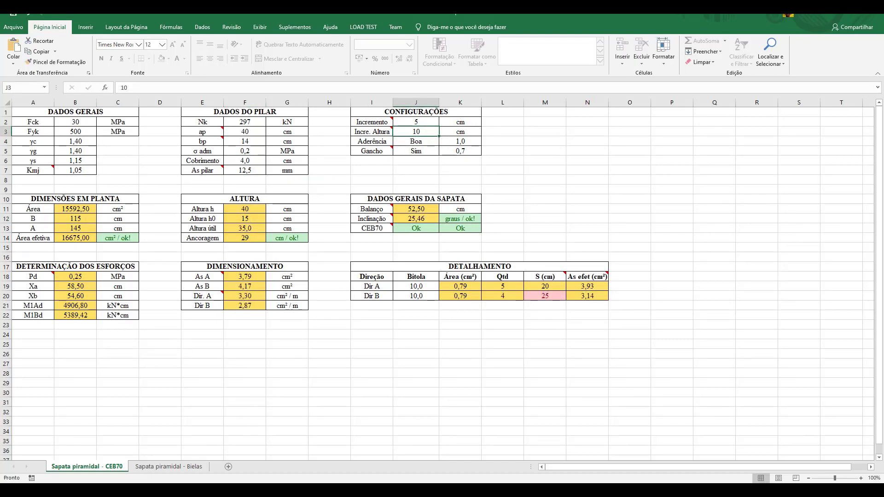
# - Back in CYPECAD, set footing P5's neck height to 40 cm and its edge height to 20 cm
pyautogui.click(215, 490)
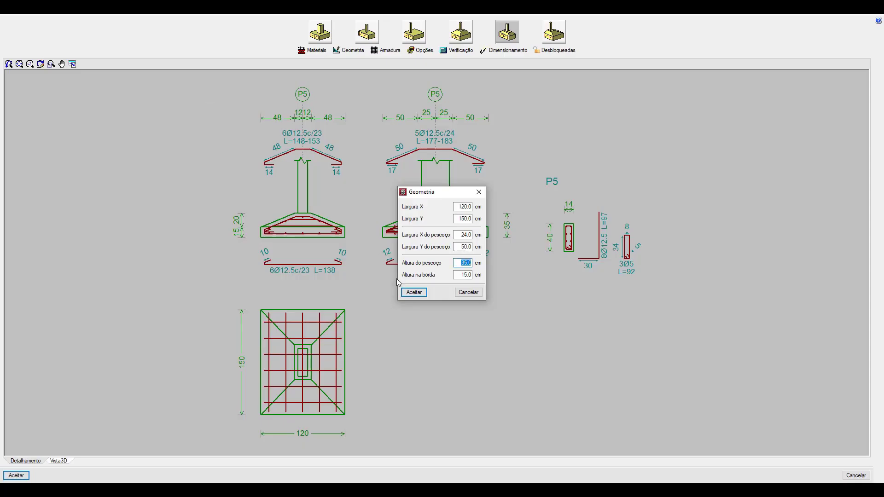
pyautogui.write('40')
pyautogui.press('Tab')
pyautogui.write('20')
pyautogui.click(416, 294)
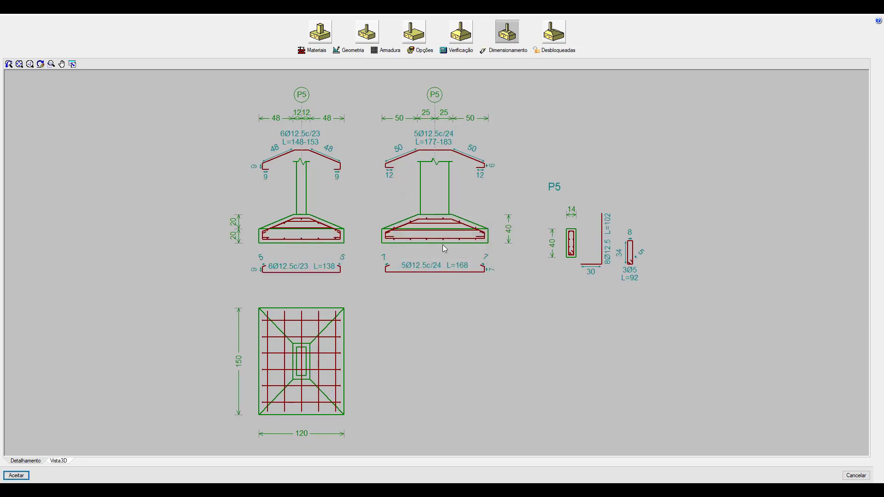
# - Verify footing P5 with the 40 cm neck height and decline the full verification report
pyautogui.click(458, 51)
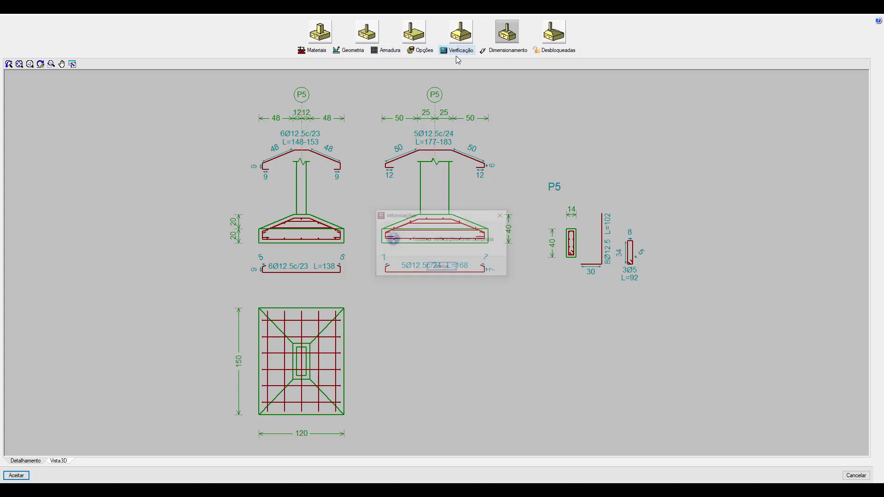
pyautogui.click(442, 265)
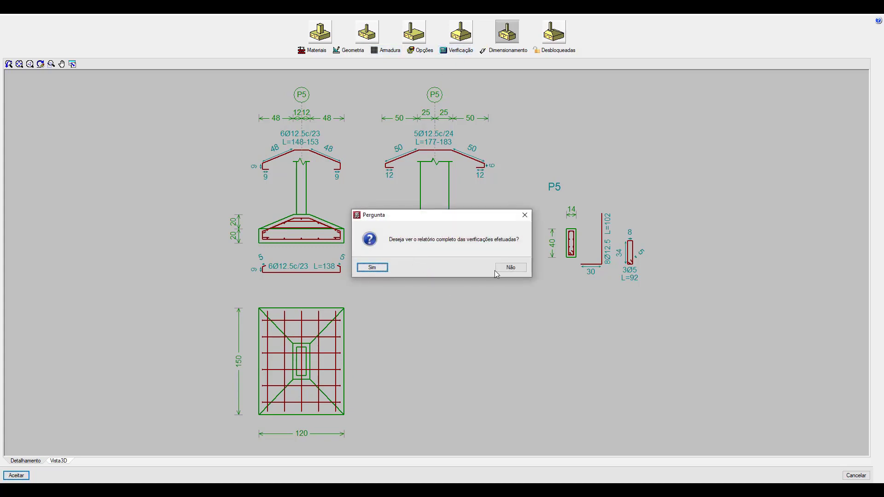
pyautogui.click(509, 270)
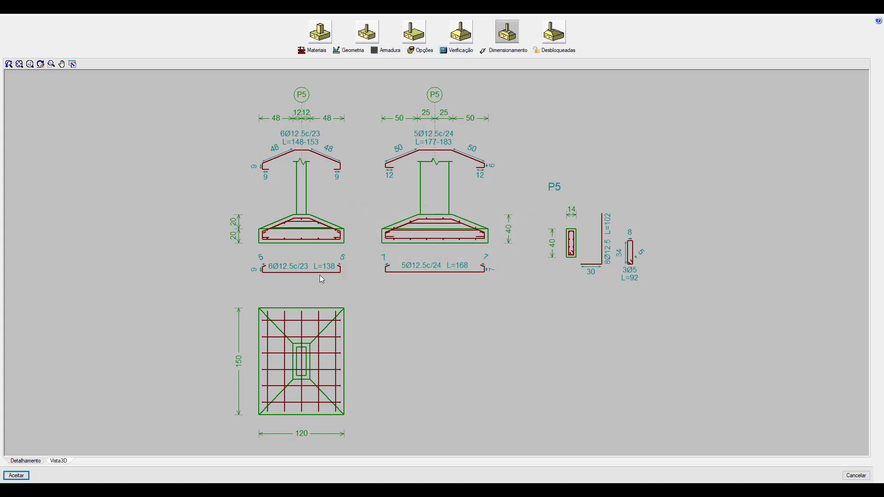
# - Switch to the Excel spreadsheet and check the footing's effective depth and anchorage length
pyautogui.hotkey('alt', 'Tab')
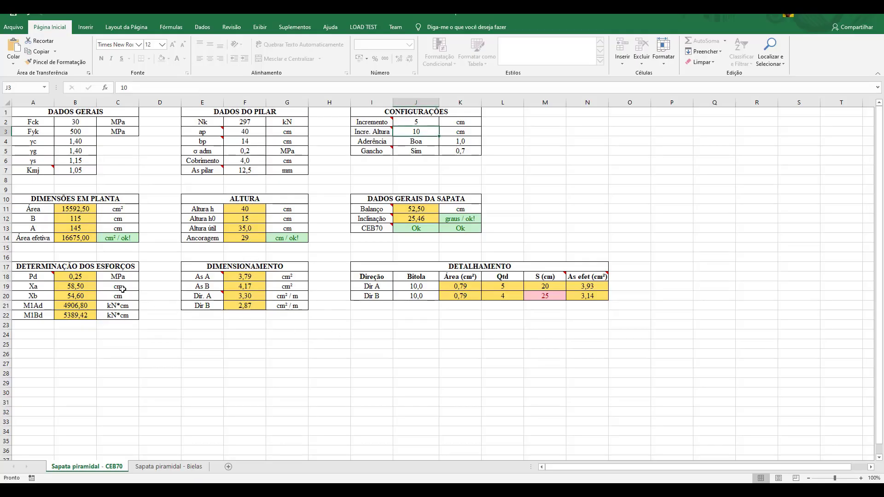
pyautogui.click(253, 226)
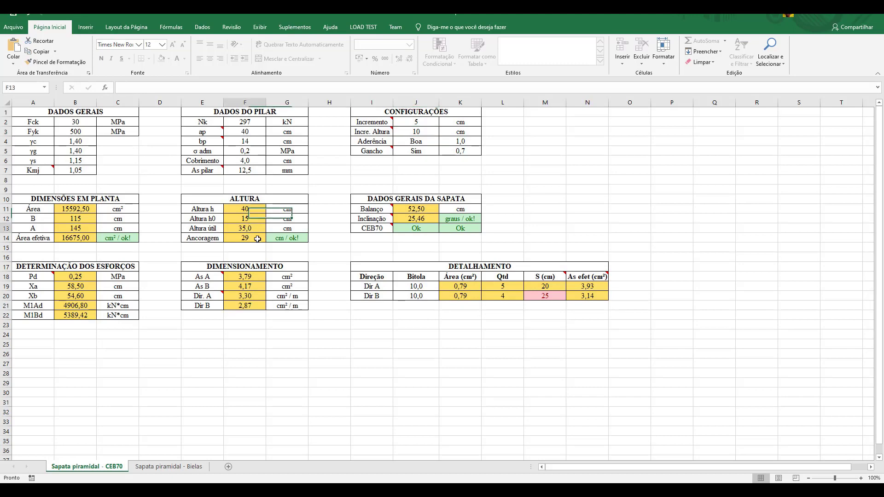
pyautogui.click(243, 240)
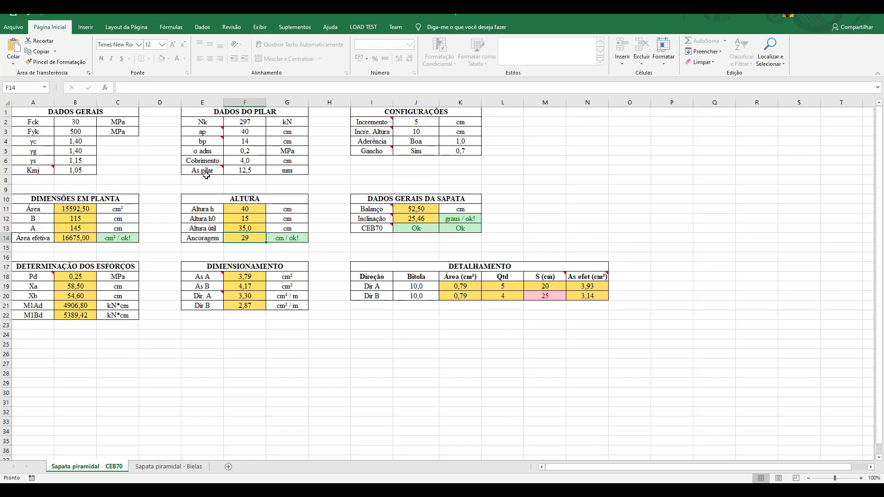
# - Try a column bar diameter (As pilar) of 16 mm in the column data
pyautogui.click(253, 169)
pyautogui.write('16')
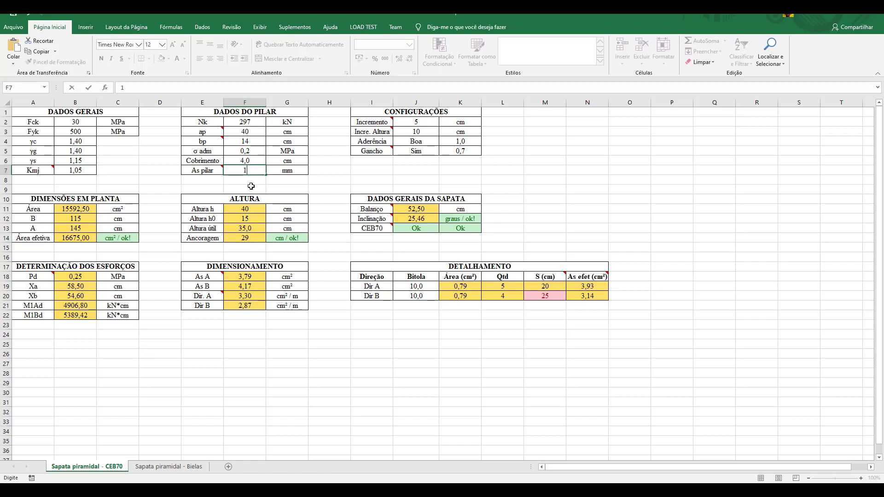
pyautogui.press('Return')
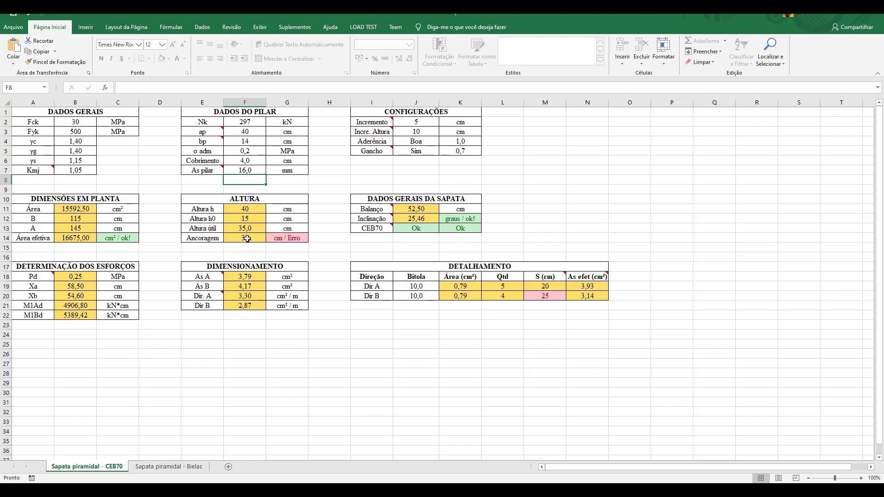
# - Restore the column bar diameter (As pilar) to 12,5 mm and check the anchorage length result
pyautogui.click(258, 169)
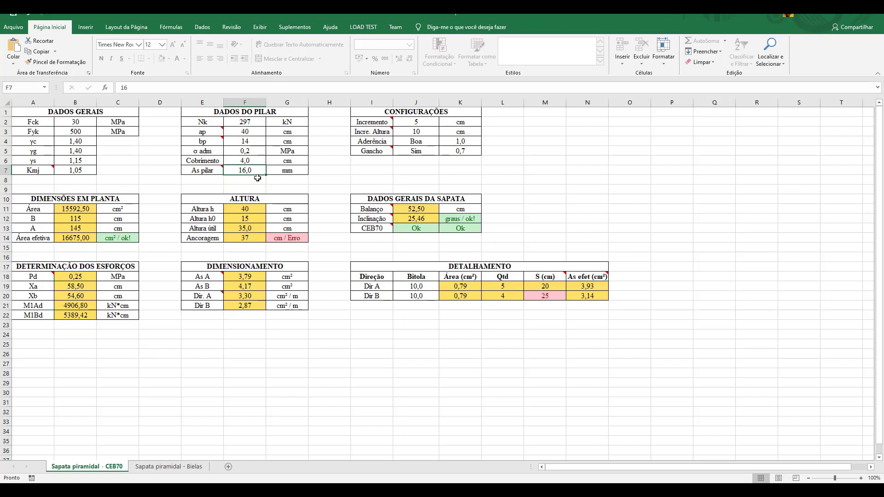
pyautogui.write('12,5')
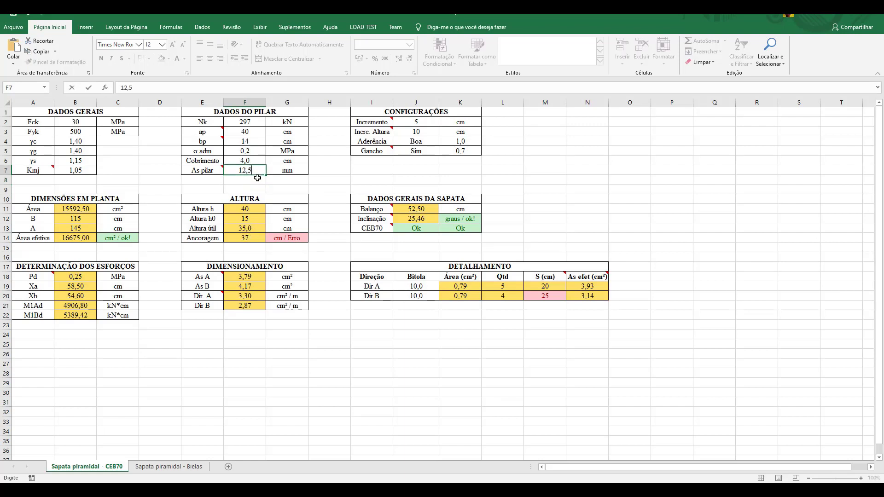
pyautogui.press('Return')
pyautogui.press('Down')
pyautogui.press('Down')
pyautogui.press('Down')
pyautogui.press('Down')
pyautogui.press('Down')
pyautogui.press('Down')
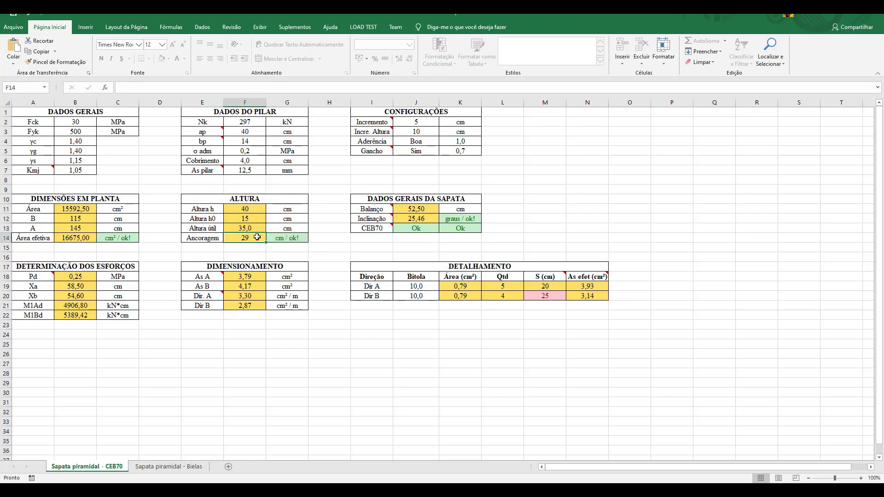
pyautogui.click(280, 241)
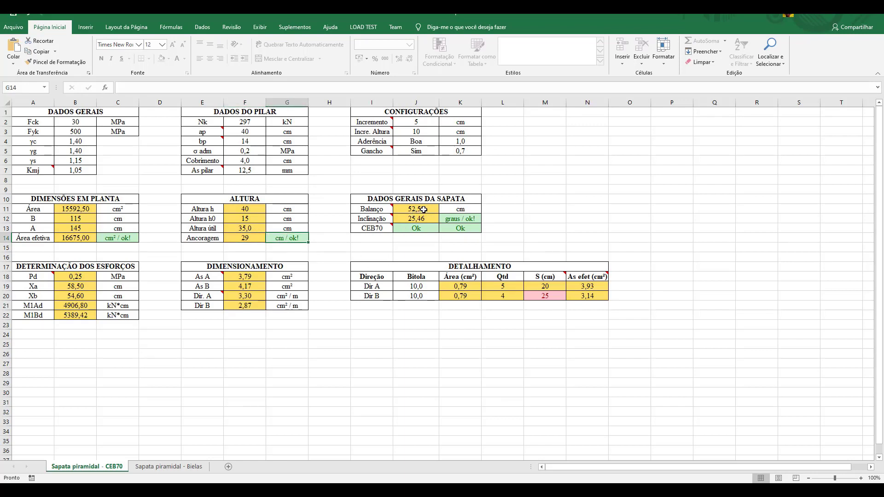
# - Examine the footing's overhang (Balanço), inclination (Inclinação) and both CEB70 checks in the general footing data
pyautogui.click(423, 209)
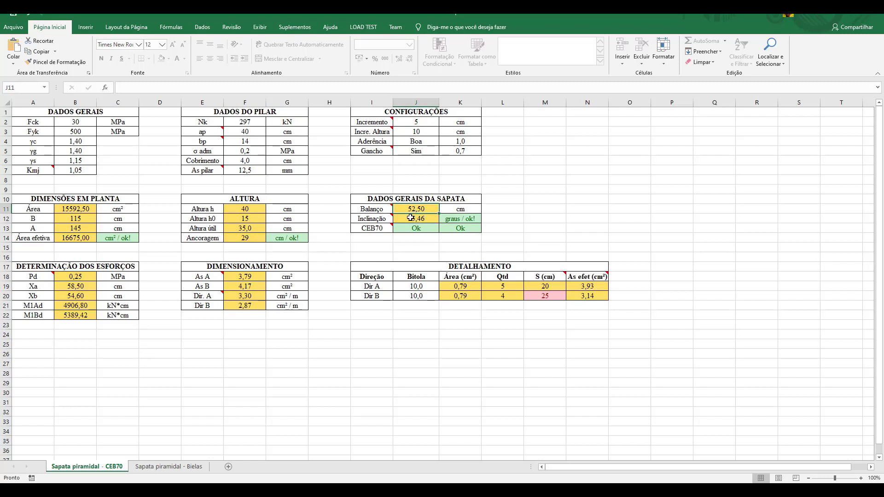
pyautogui.click(411, 218)
pyautogui.moveTo(378, 231)
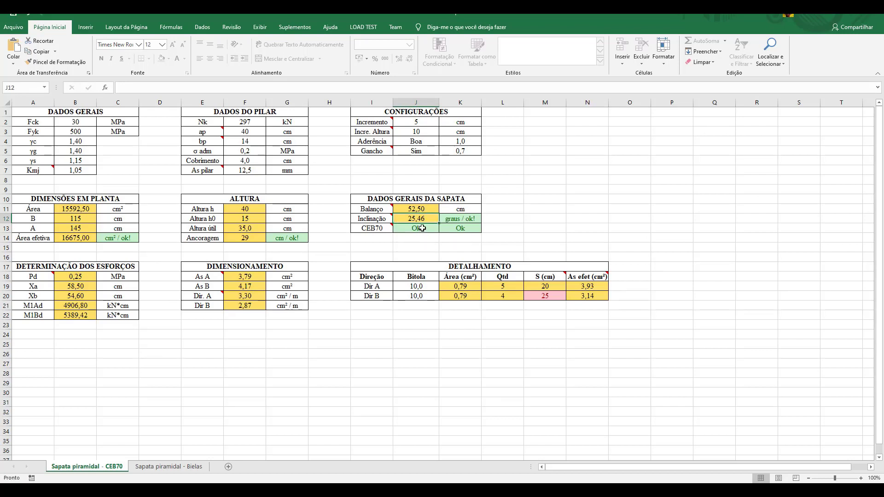
pyautogui.click(421, 228)
pyautogui.click(459, 230)
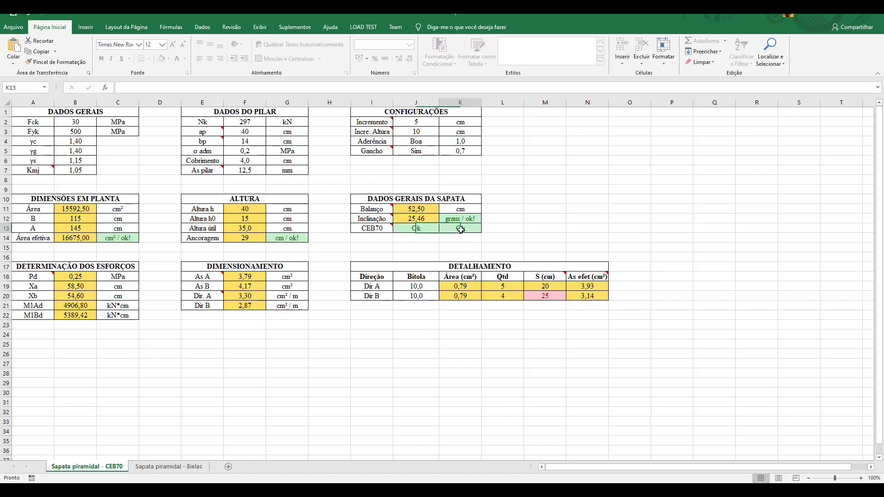
pyautogui.click(427, 231)
pyautogui.click(455, 228)
pyautogui.click(426, 230)
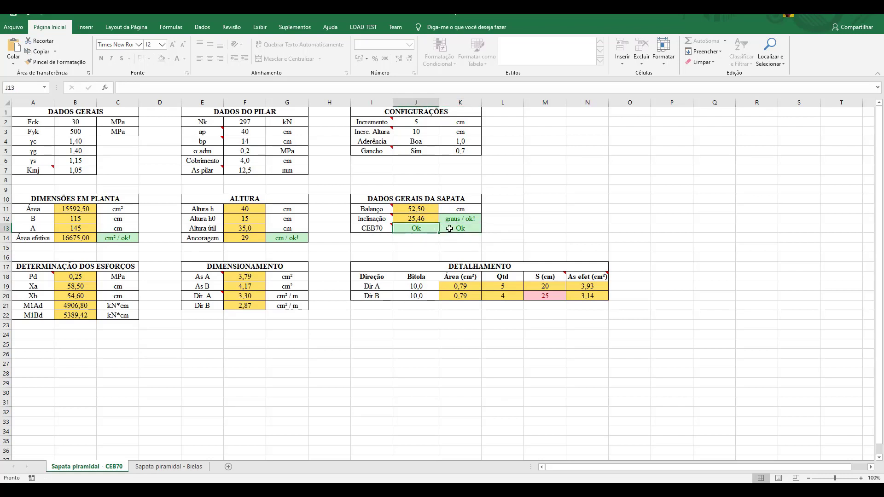
pyautogui.click(450, 229)
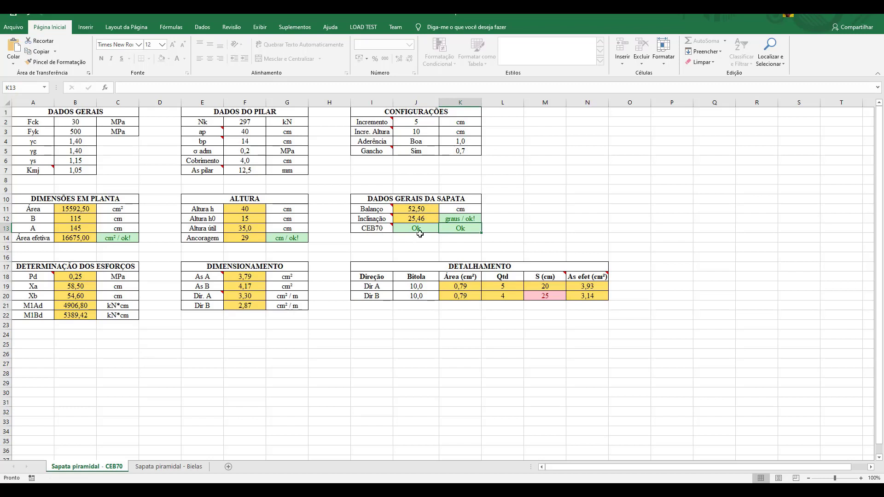
pyautogui.click(437, 232)
pyautogui.click(458, 228)
# - Review the design forces, the required reinforcement, and the bar diameters, spacing and effective steel areas for directions A and B
pyautogui.moveTo(39, 275)
pyautogui.moveTo(216, 295)
pyautogui.click(577, 307)
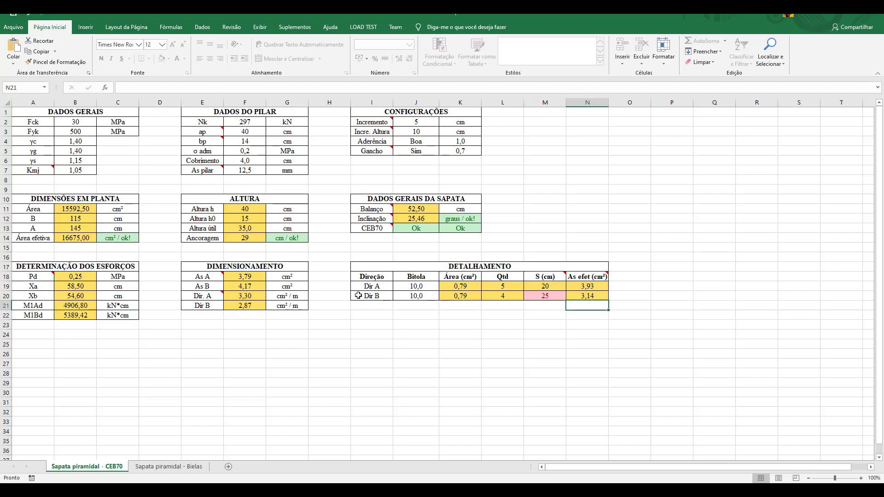
pyautogui.click(416, 288)
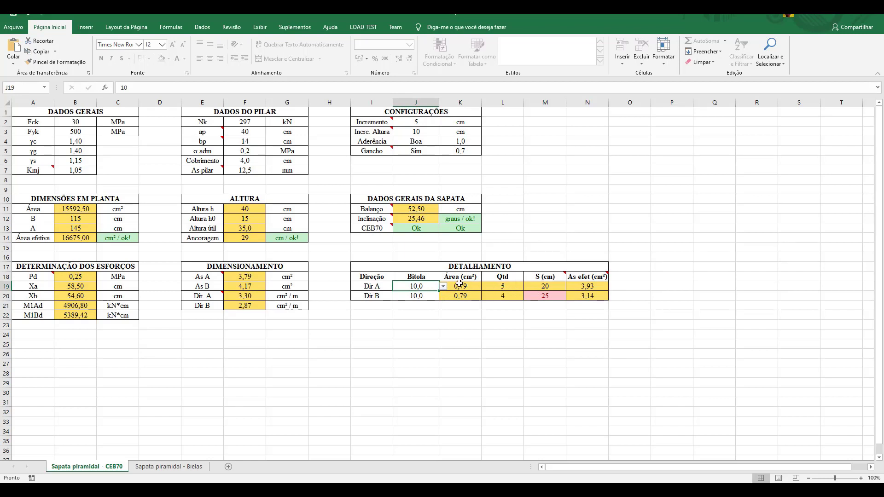
pyautogui.click(598, 286)
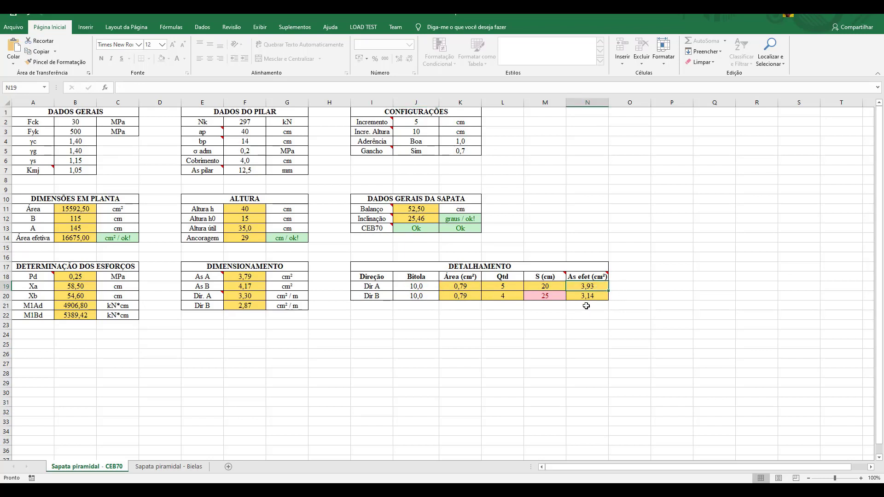
pyautogui.click(432, 294)
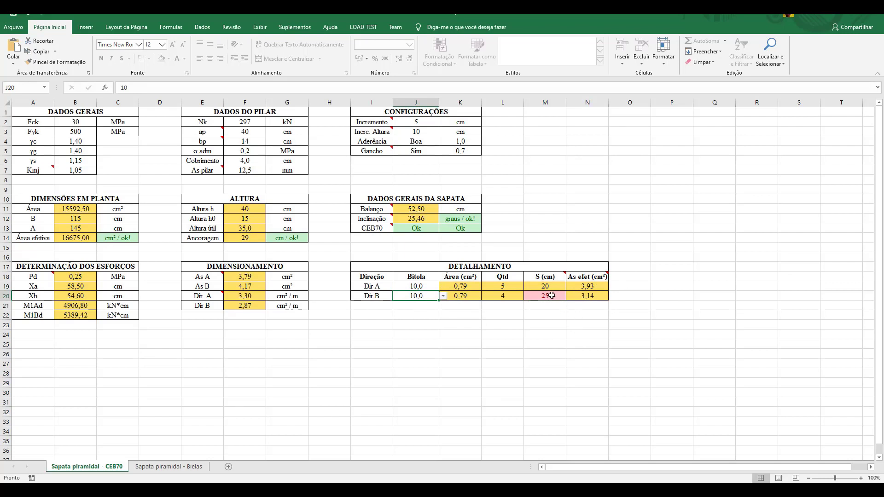
# - Set the direction B bar diameter (Bitola) to 8,0 in the footing detailing table
pyautogui.moveTo(558, 278)
pyautogui.click(545, 295)
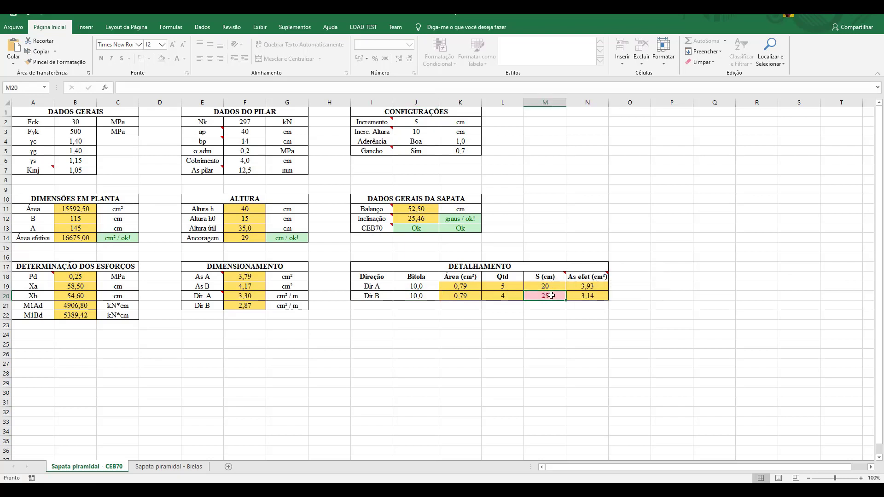
pyautogui.click(411, 298)
pyautogui.click(443, 297)
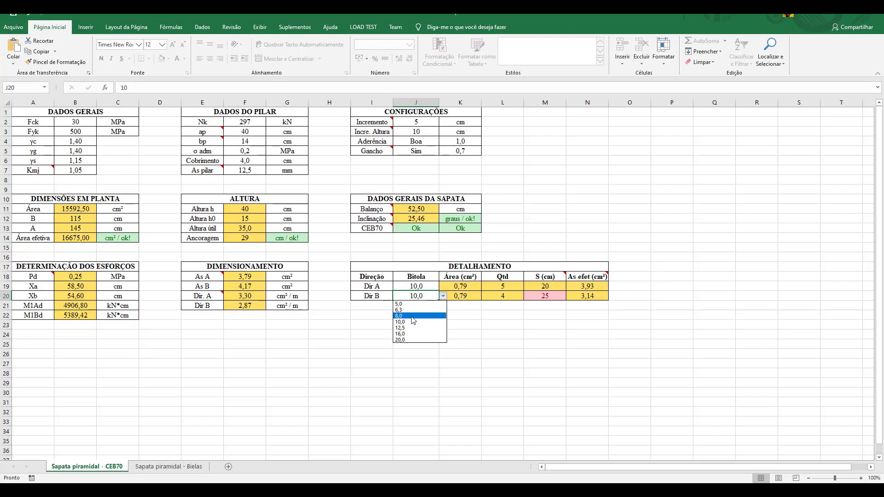
pyautogui.press('Escape')
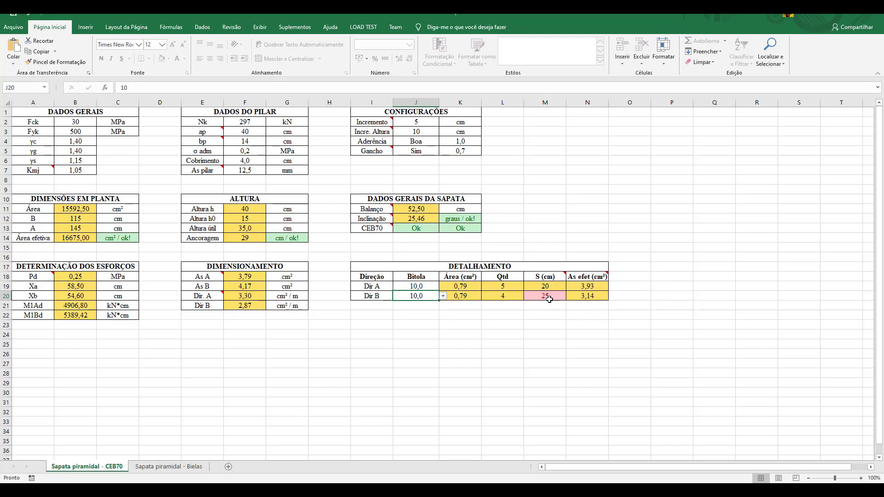
pyautogui.click(443, 296)
pyautogui.click(417, 317)
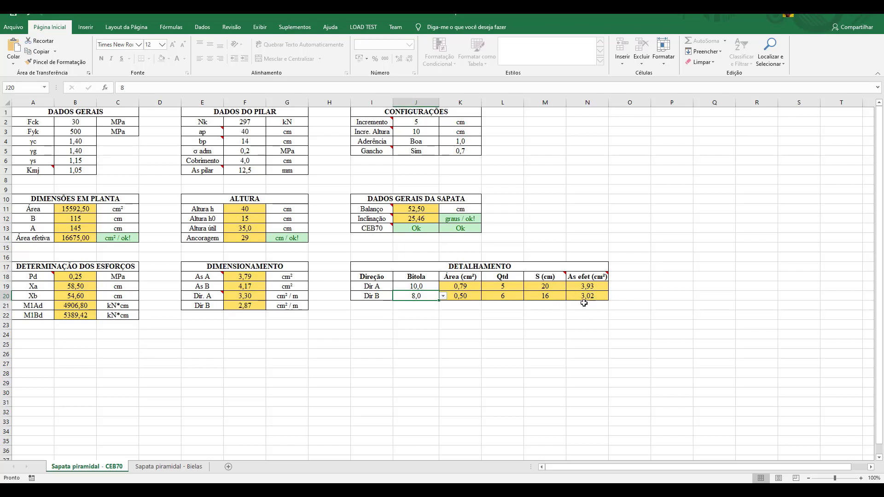
# - Set the direction A bar diameter (Bitola) to 8,0 in the footing detailing table
pyautogui.click(414, 287)
pyautogui.click(443, 286)
pyautogui.click(413, 307)
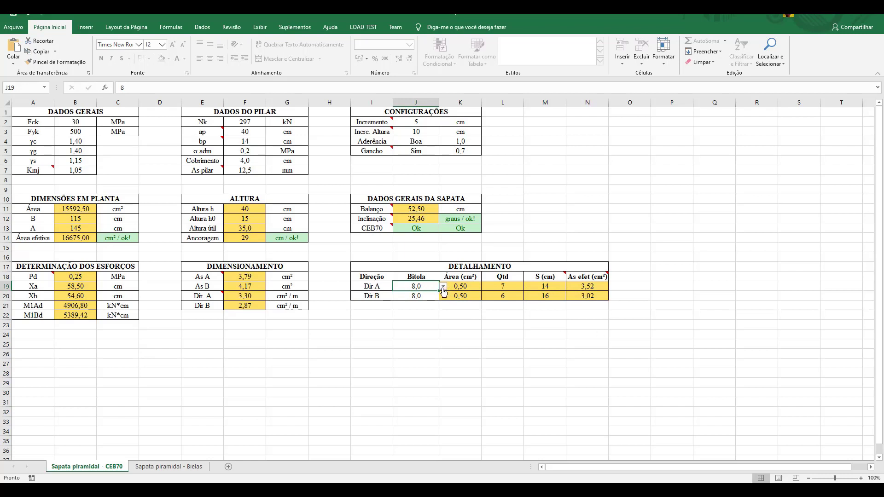
pyautogui.click(574, 306)
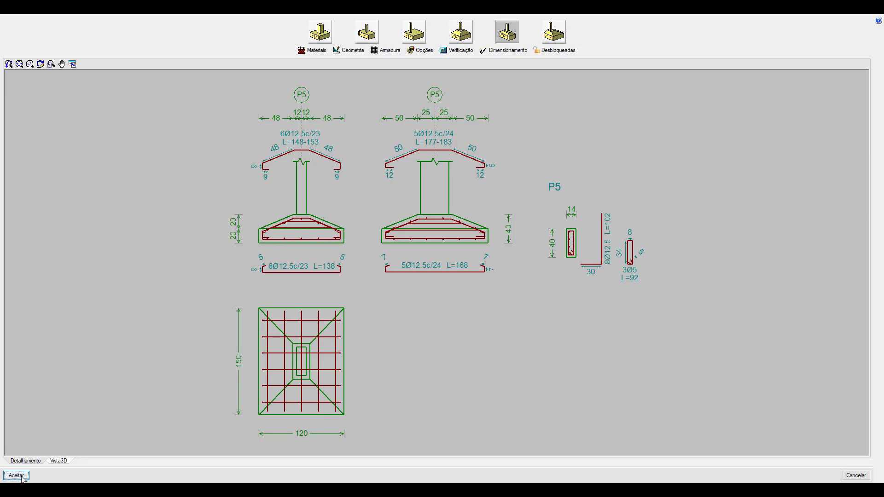
# - Accept the edited tapered footing P5 in CYPECAD and view it among the other footings on the foundation plan
pyautogui.click(23, 479)
pyautogui.scroll(-3, 445, 313)
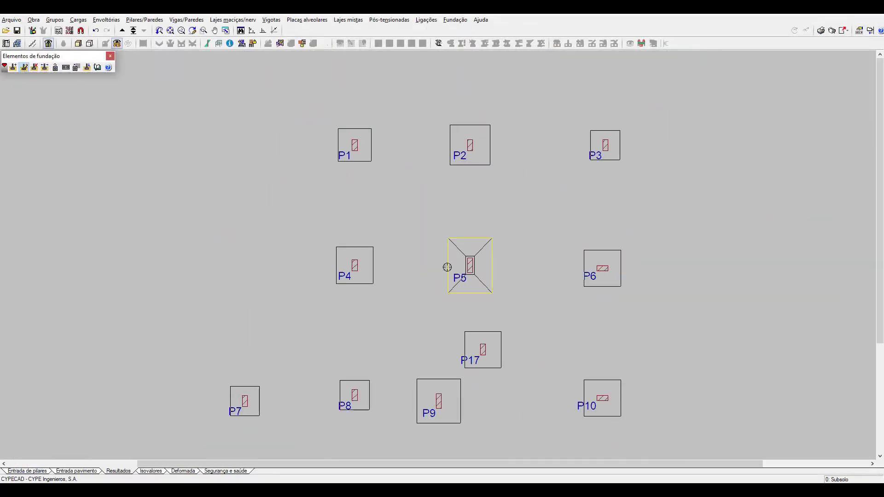
pyautogui.scroll(-3, 448, 267)
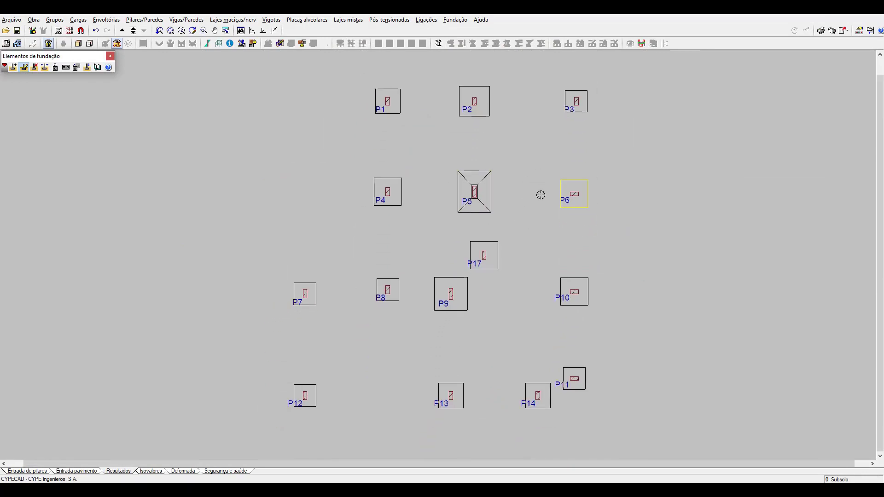
pyautogui.scroll(2, 540, 195)
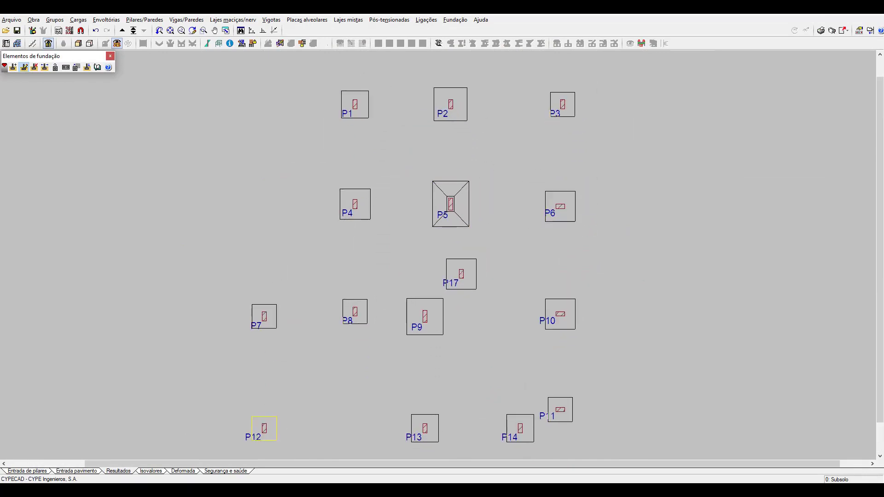
# - Switch to Excel, compare the Sapata piramidal CEB70 and Bielas sheets, and return to the CYPECAD foundation plan
pyautogui.click(265, 490)
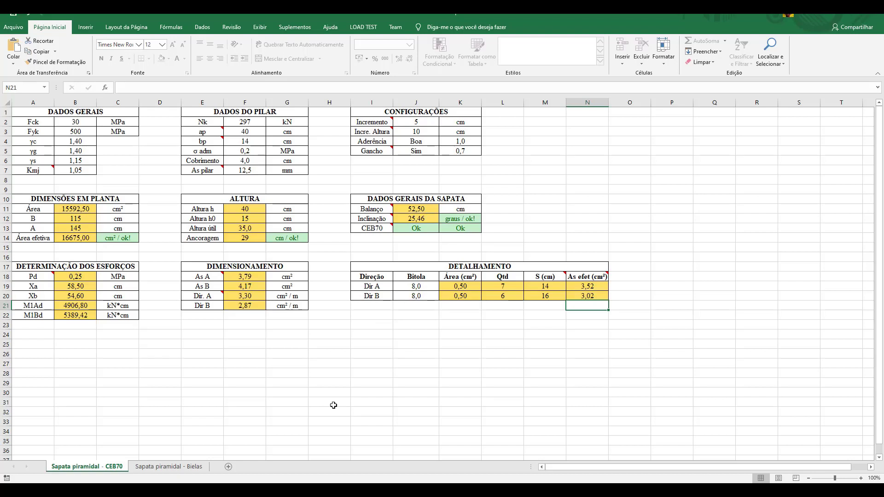
pyautogui.click(175, 474)
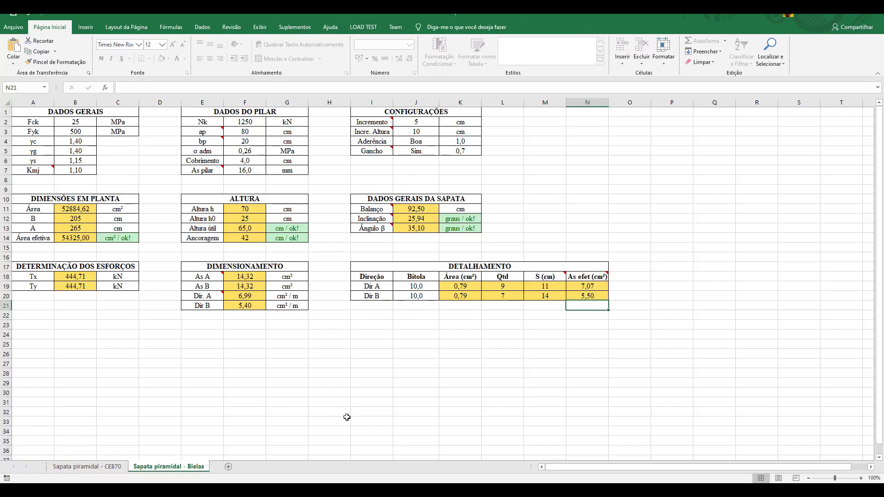
pyautogui.click(107, 470)
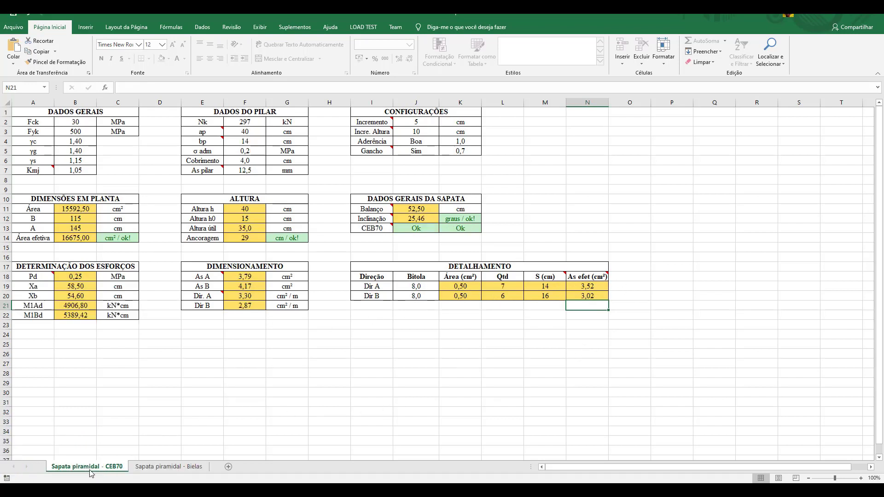
pyautogui.click(164, 469)
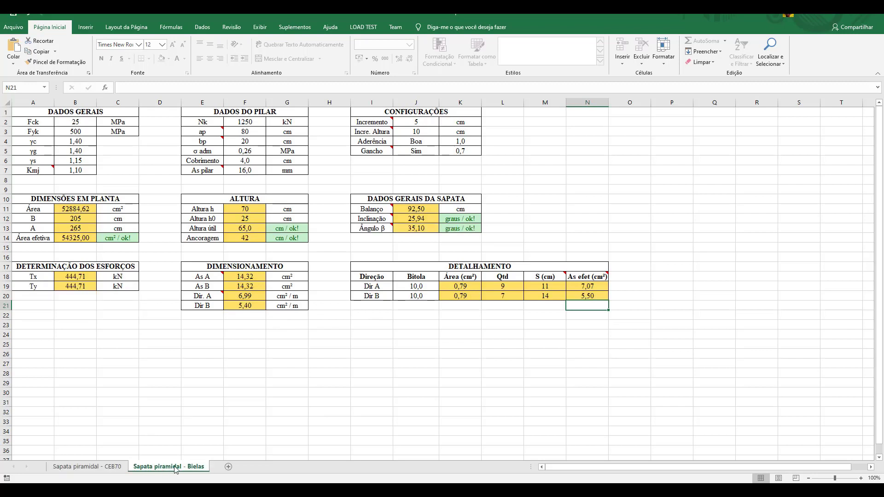
pyautogui.click(119, 472)
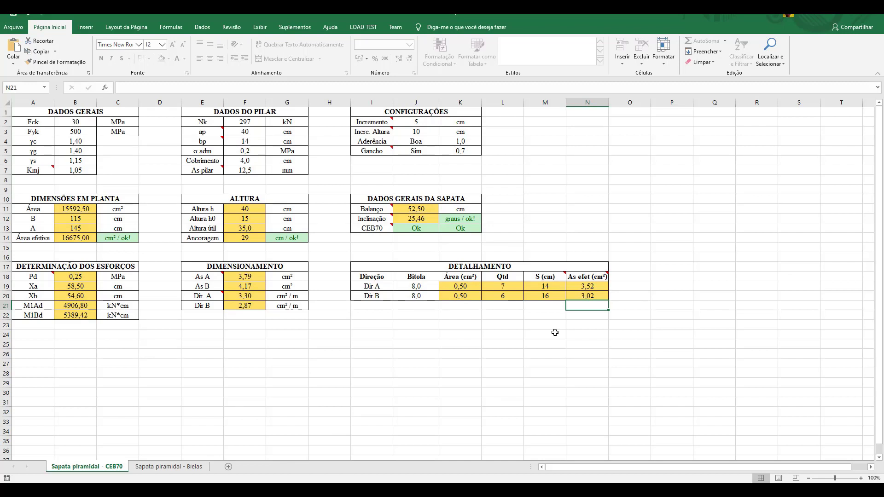
pyautogui.click(242, 491)
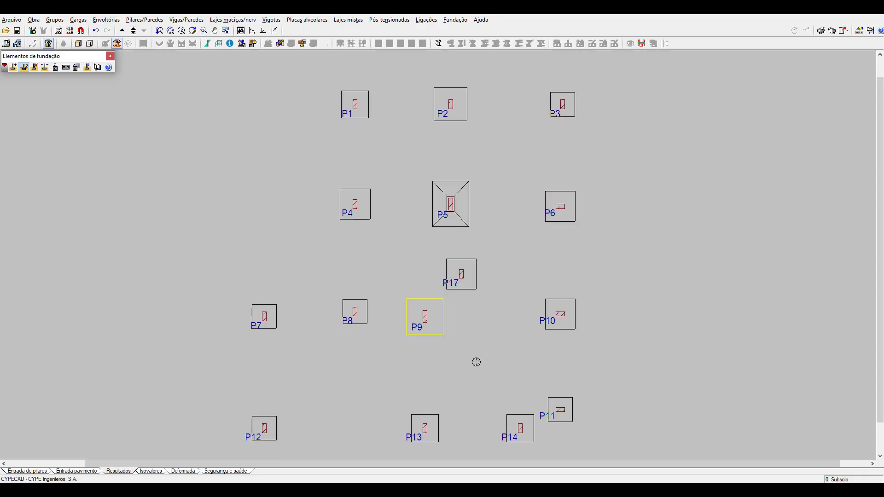